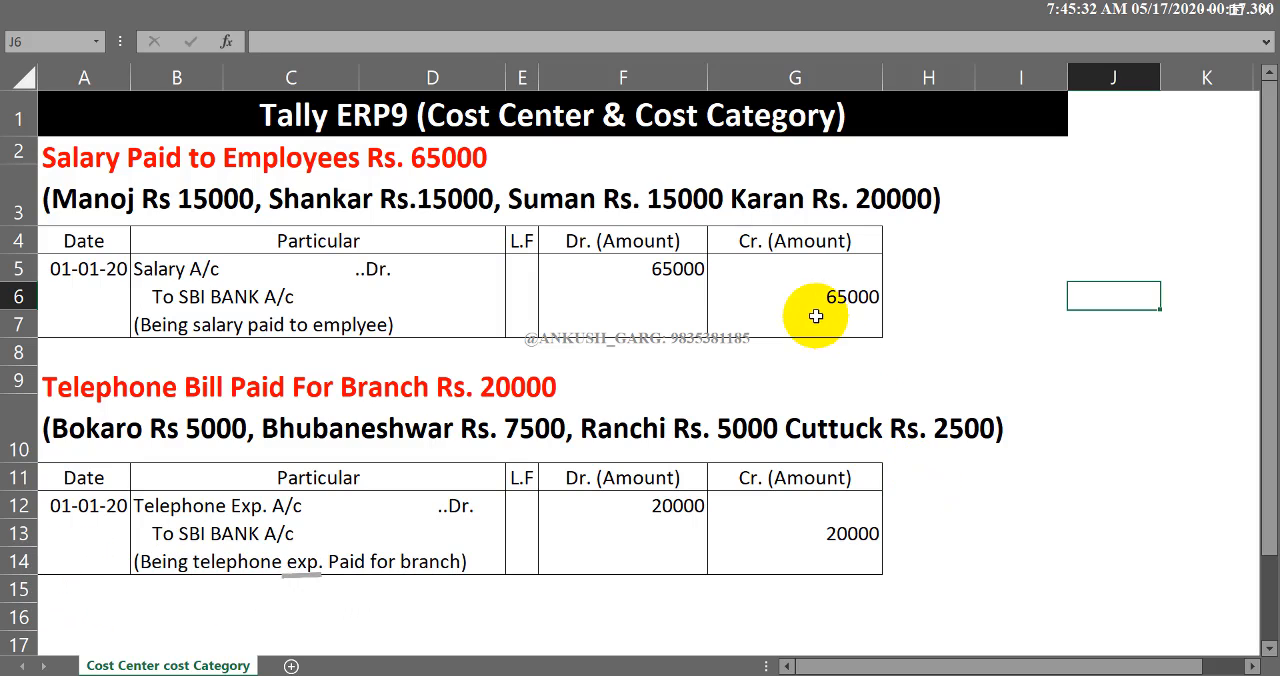
- Examine the salary payment example and its journal entry in the worksheet
key("ctrl+Home")
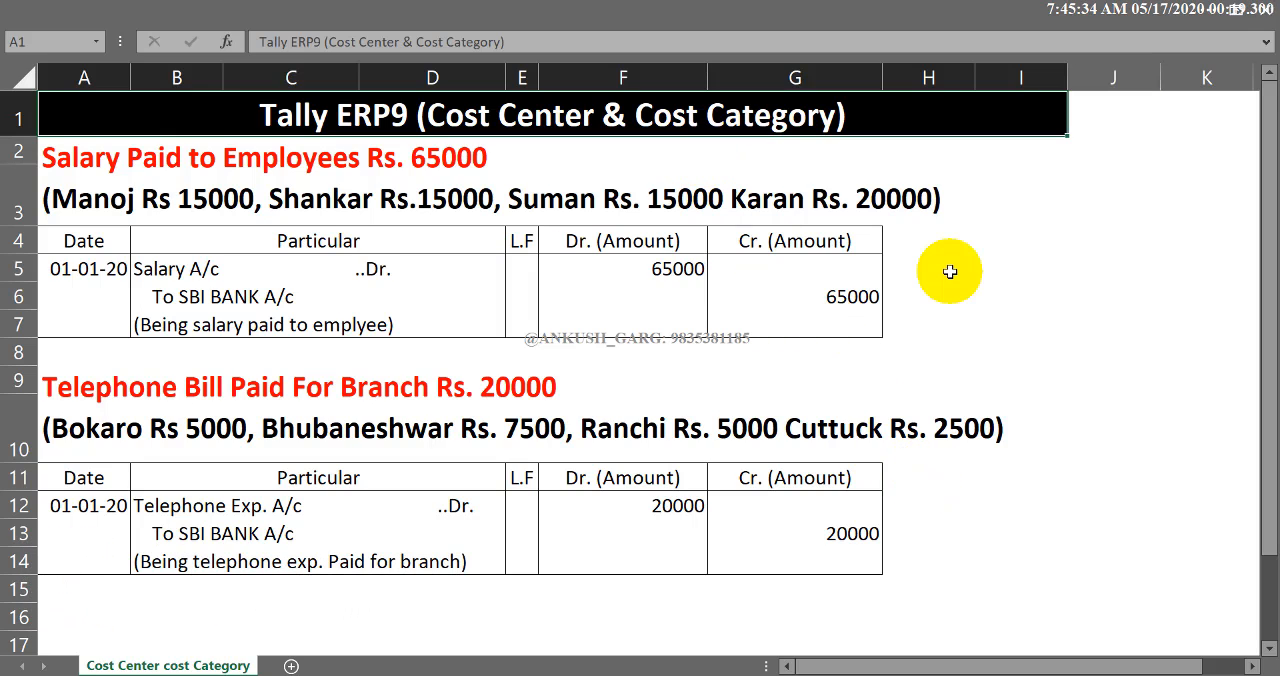
left_click(962, 275)
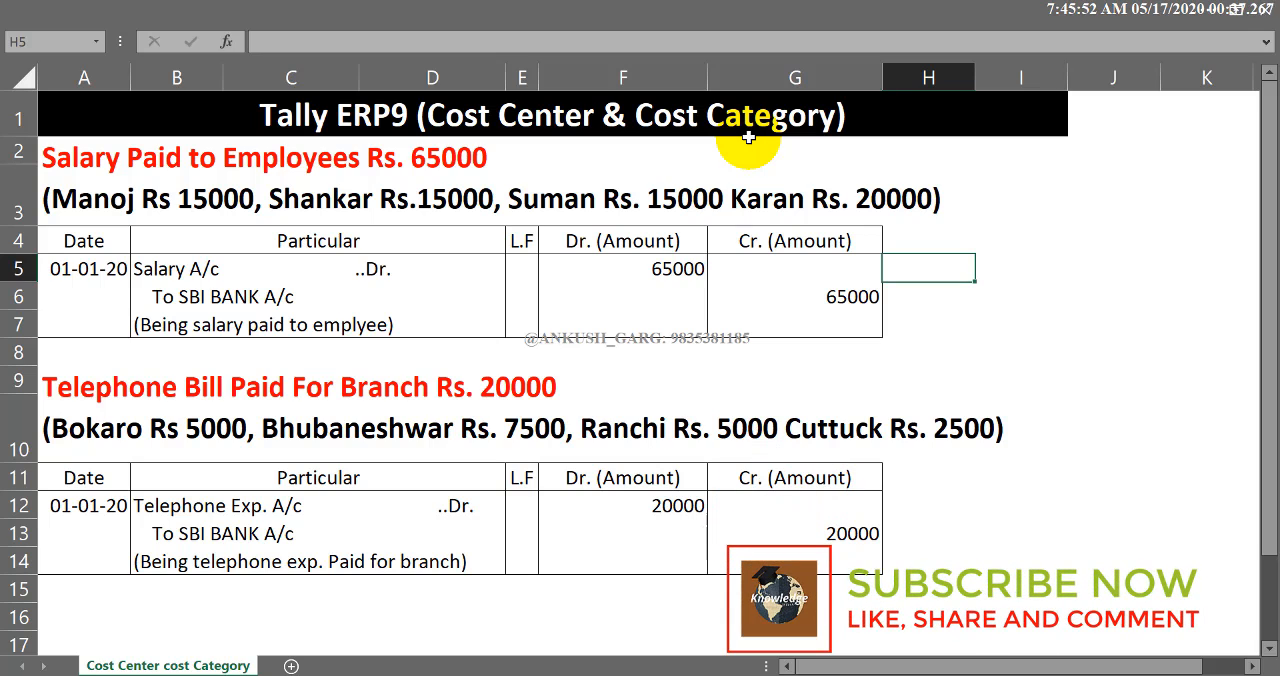
left_click(1014, 290)
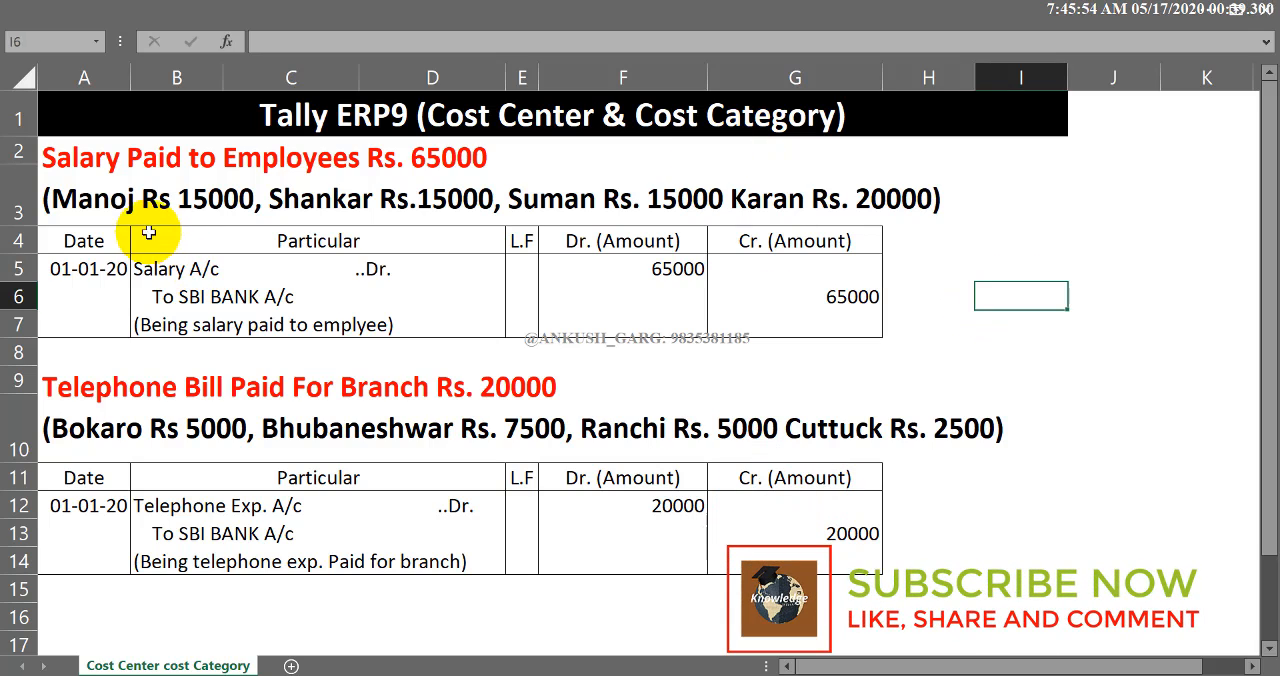
left_click(92, 158)
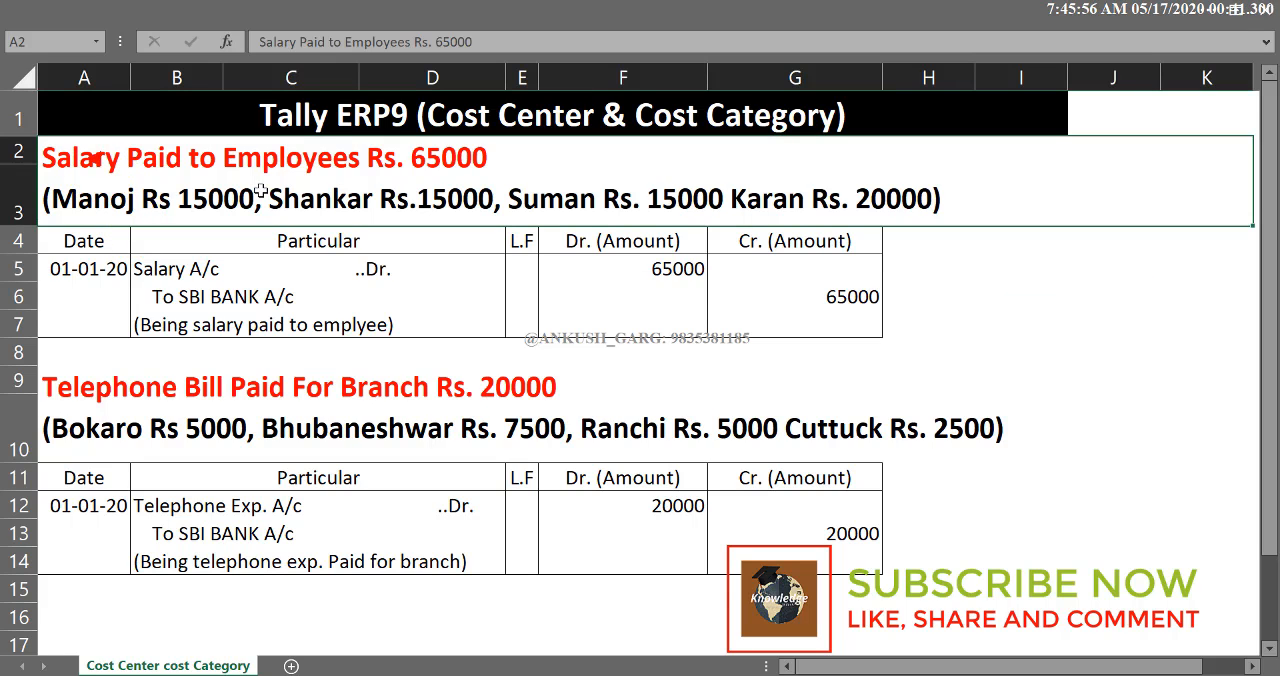
left_click(171, 388)
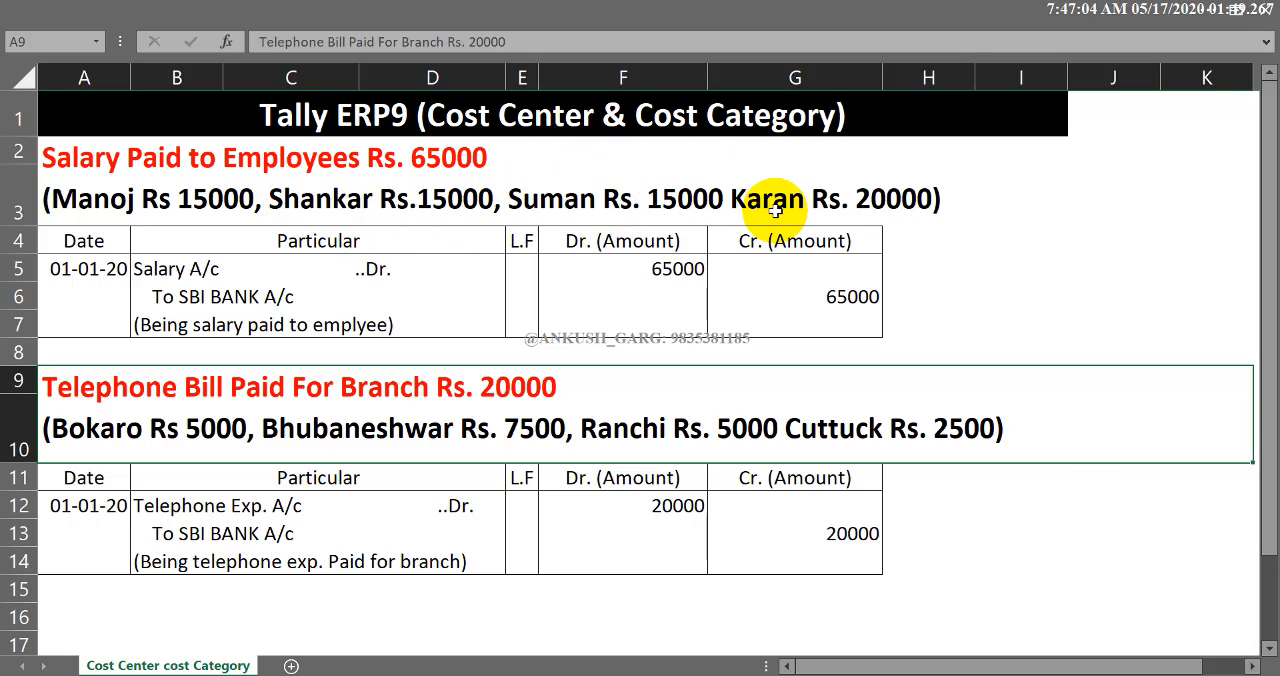
left_click_drag(257, 264, 270, 323)
left_click(289, 270)
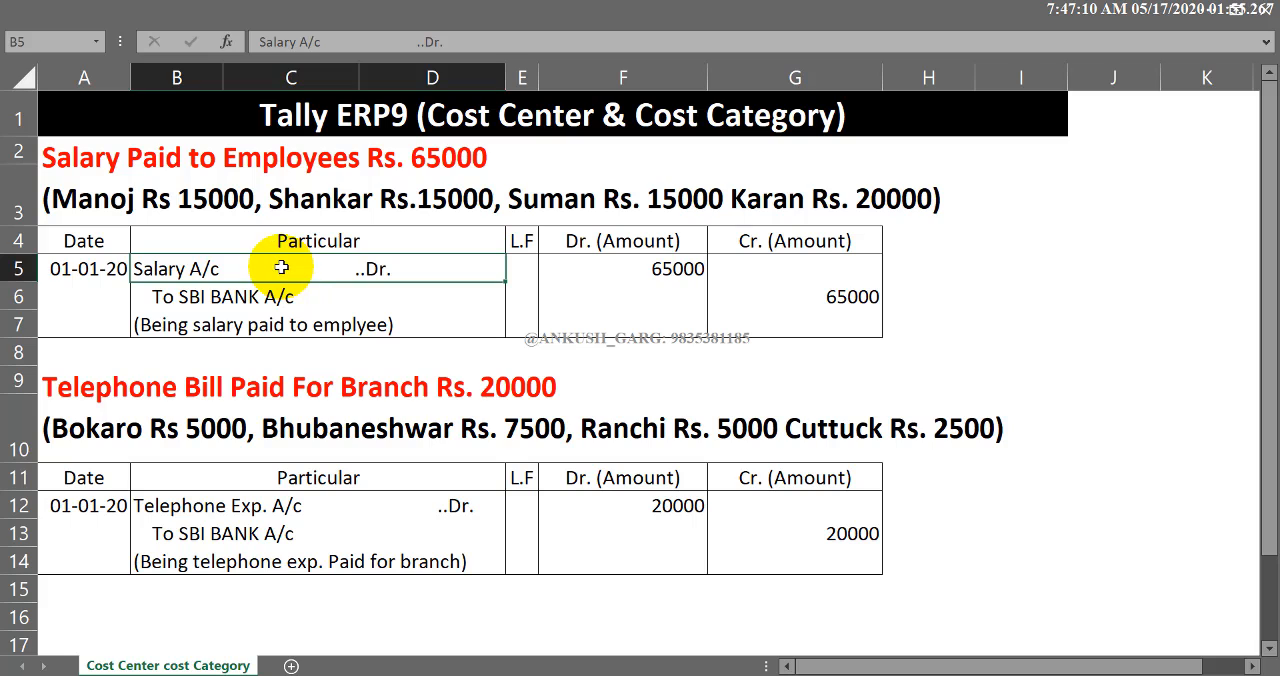
left_click_drag(281, 268, 279, 323)
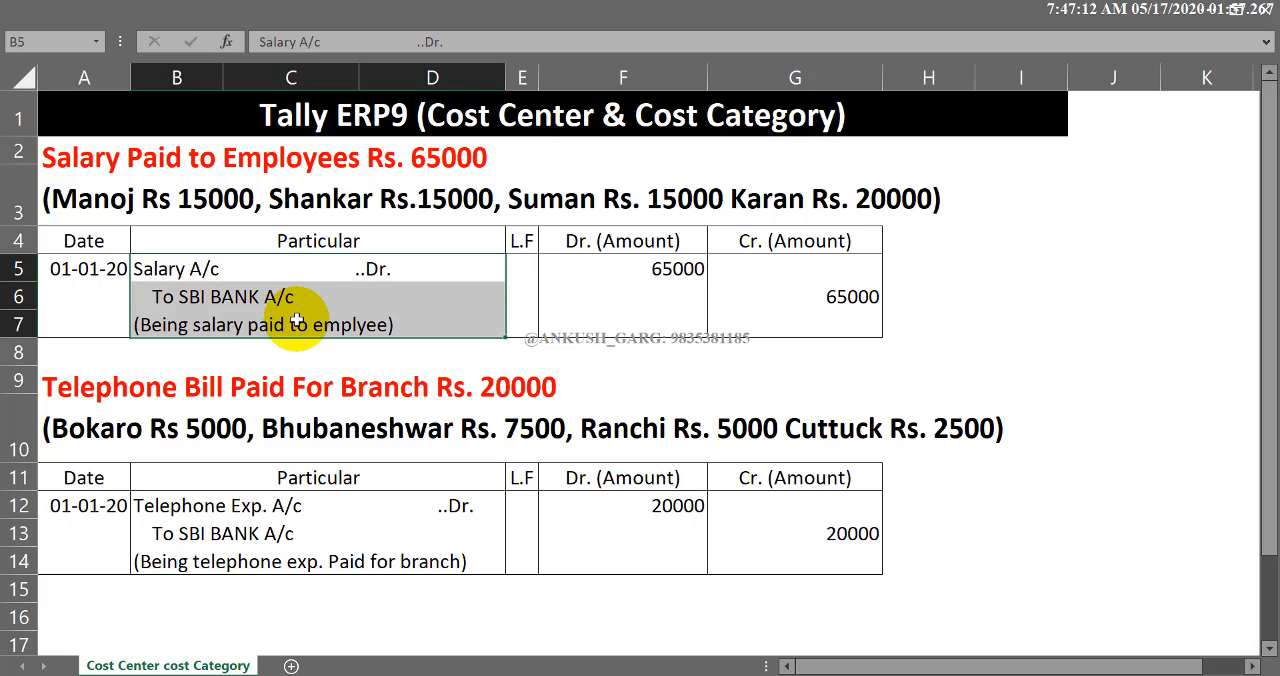
left_click(297, 320)
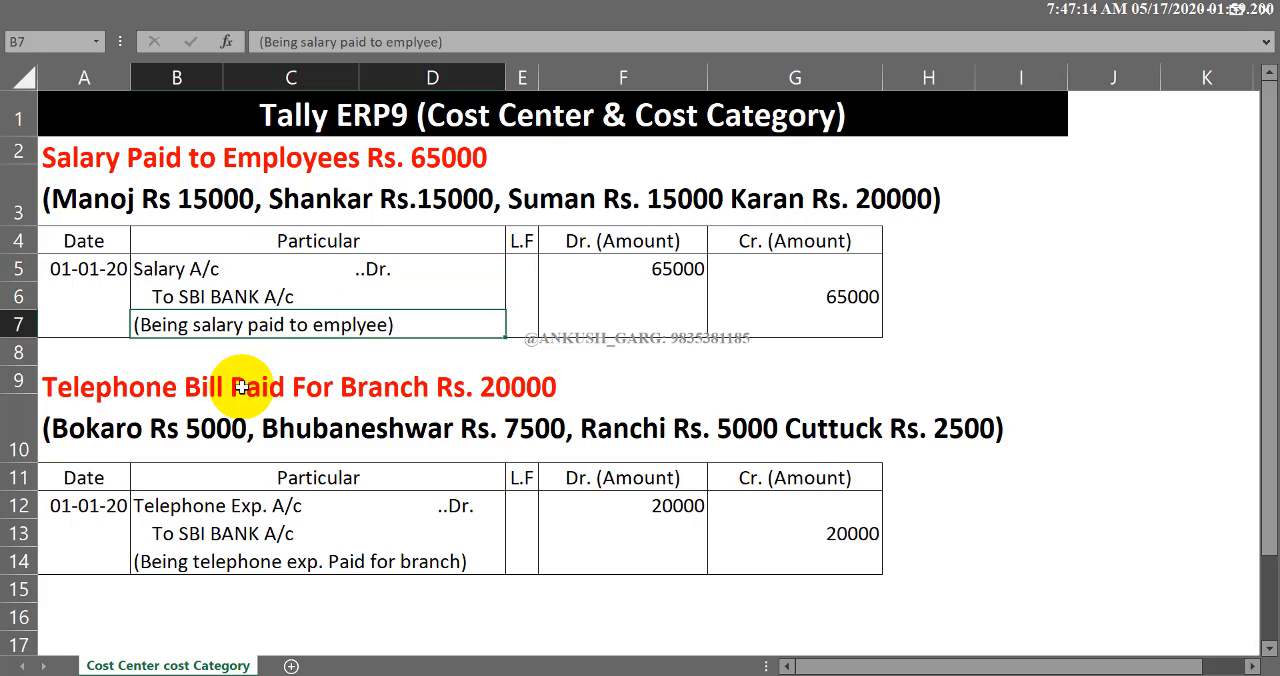
- Examine the telephone bill example for the branches and its journal entry in the worksheet
left_click(511, 395)
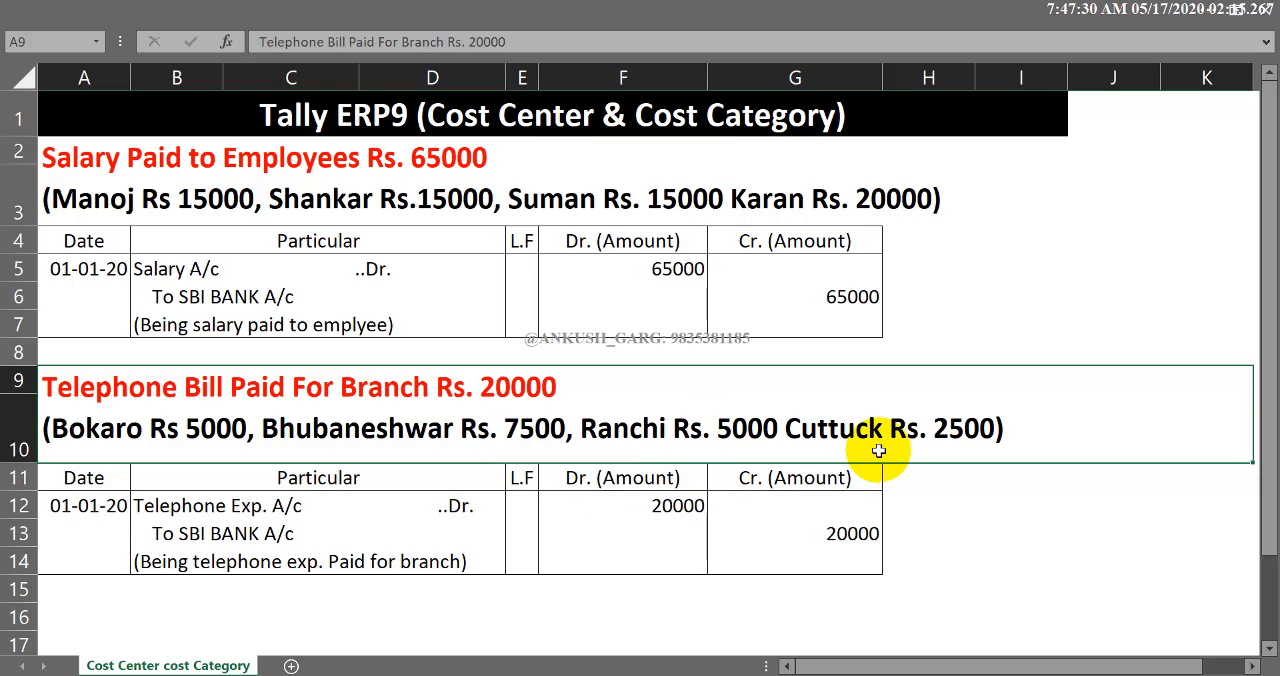
left_click(403, 556)
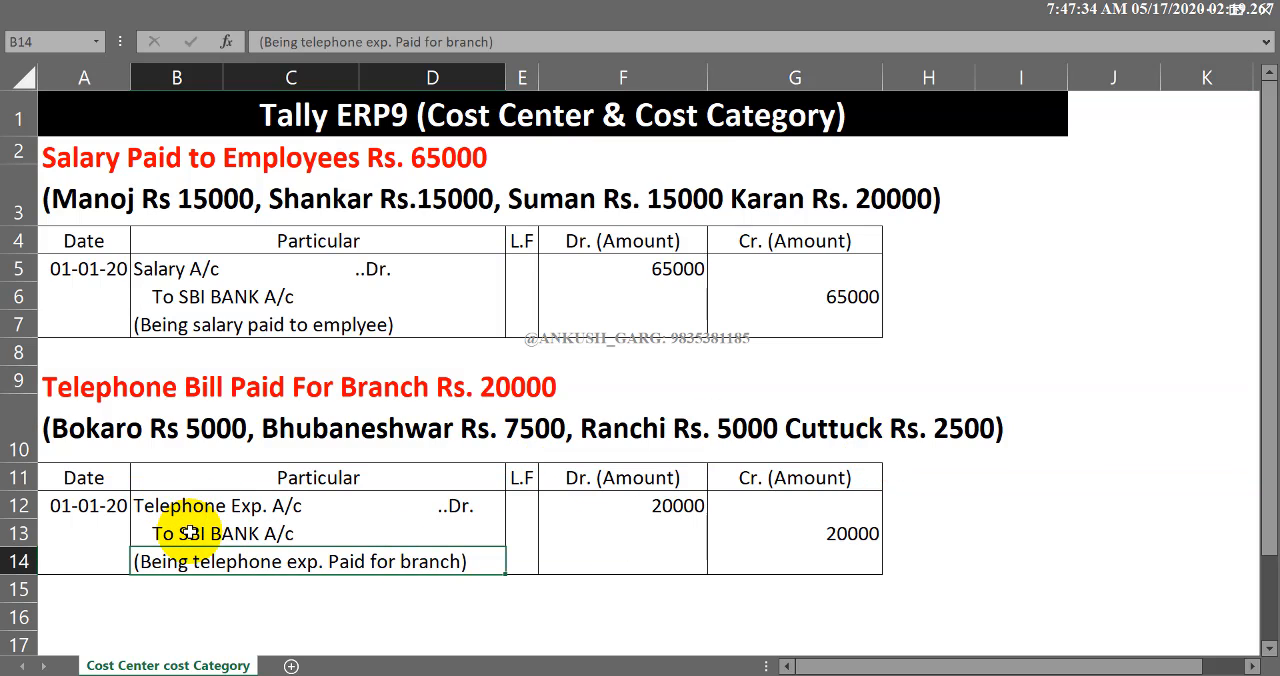
left_click(170, 507)
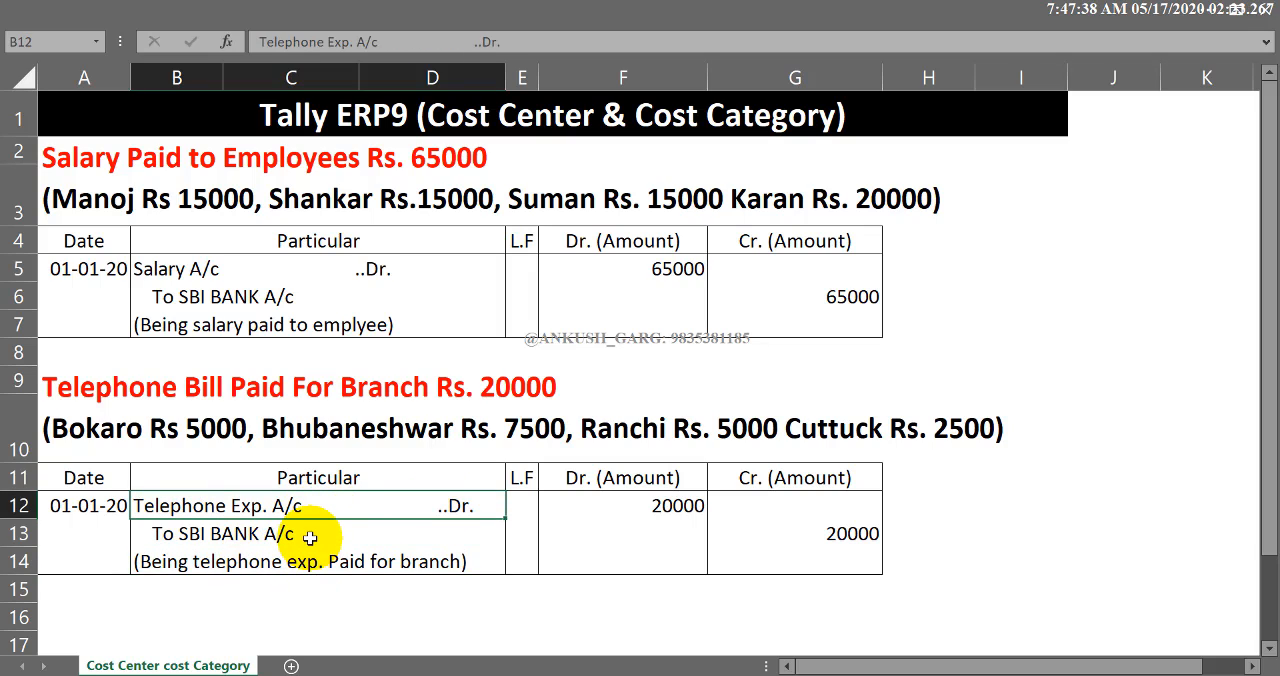
left_click(310, 538)
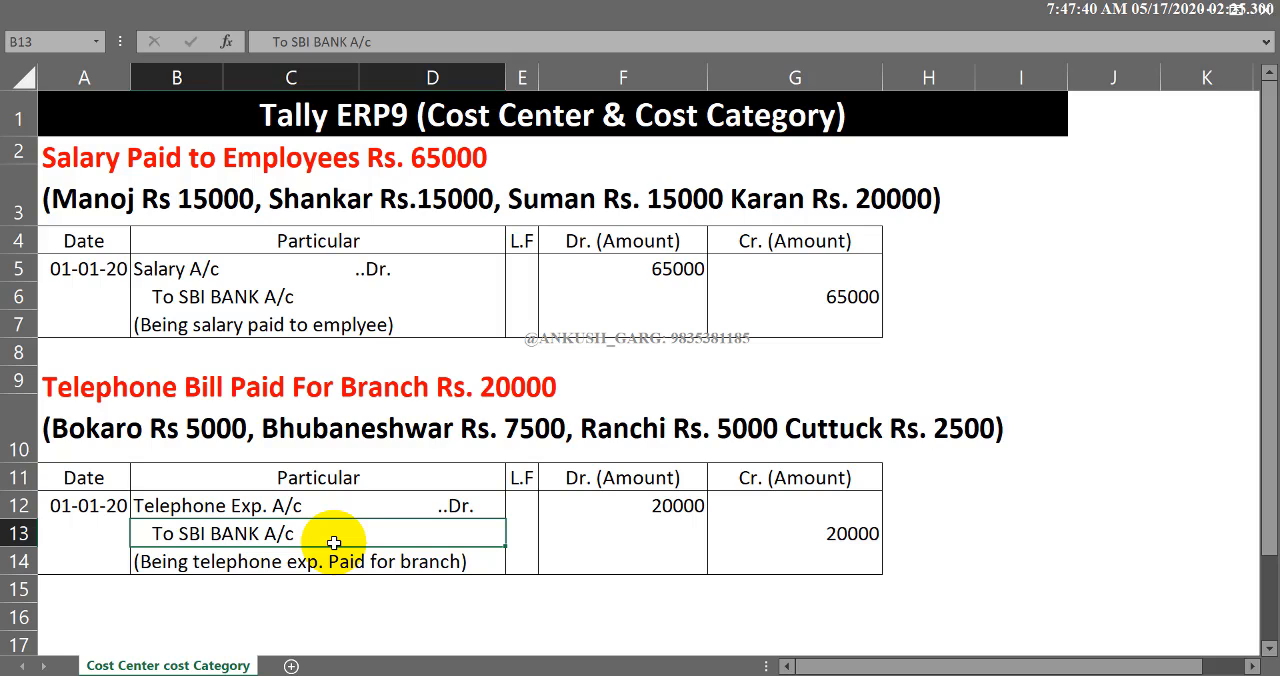
left_click(645, 508)
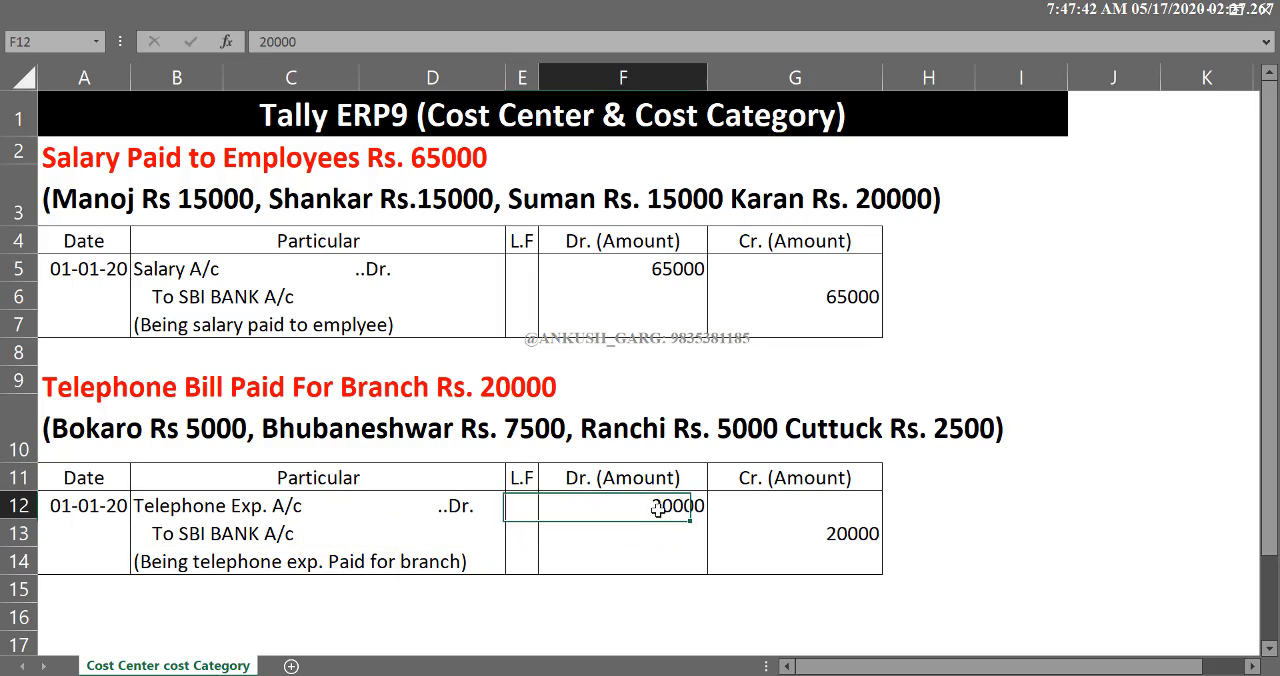
left_click(851, 545)
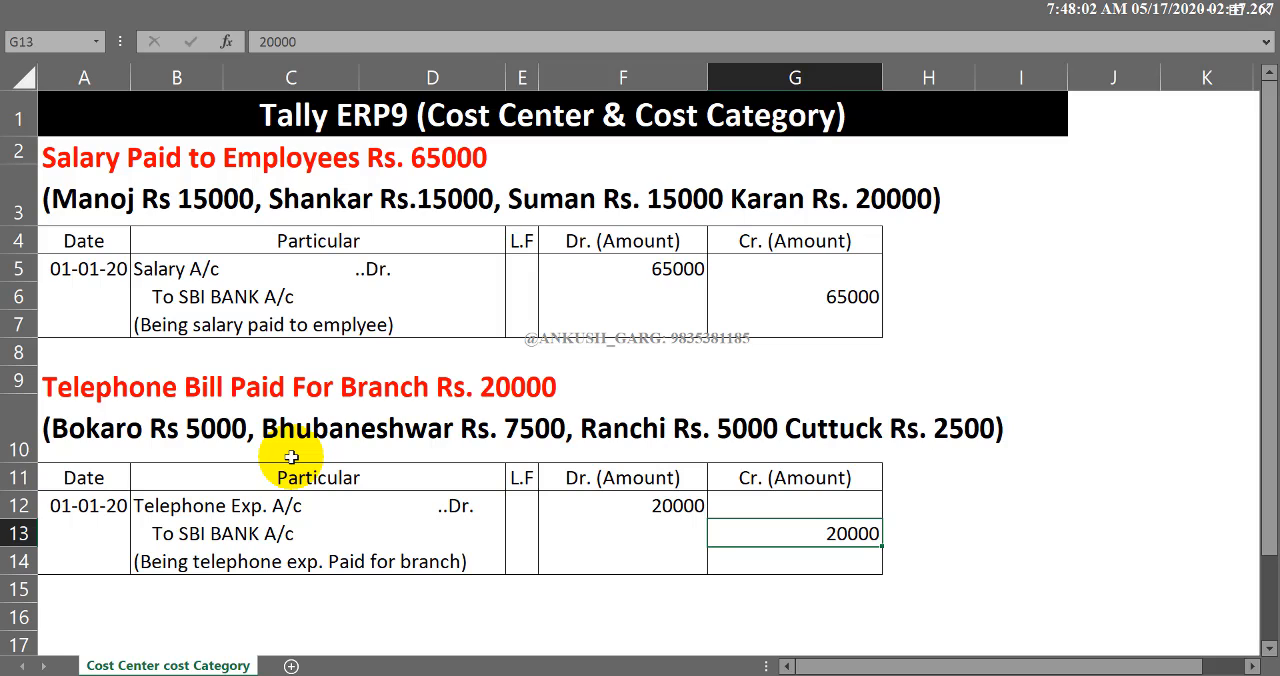
left_click(461, 117)
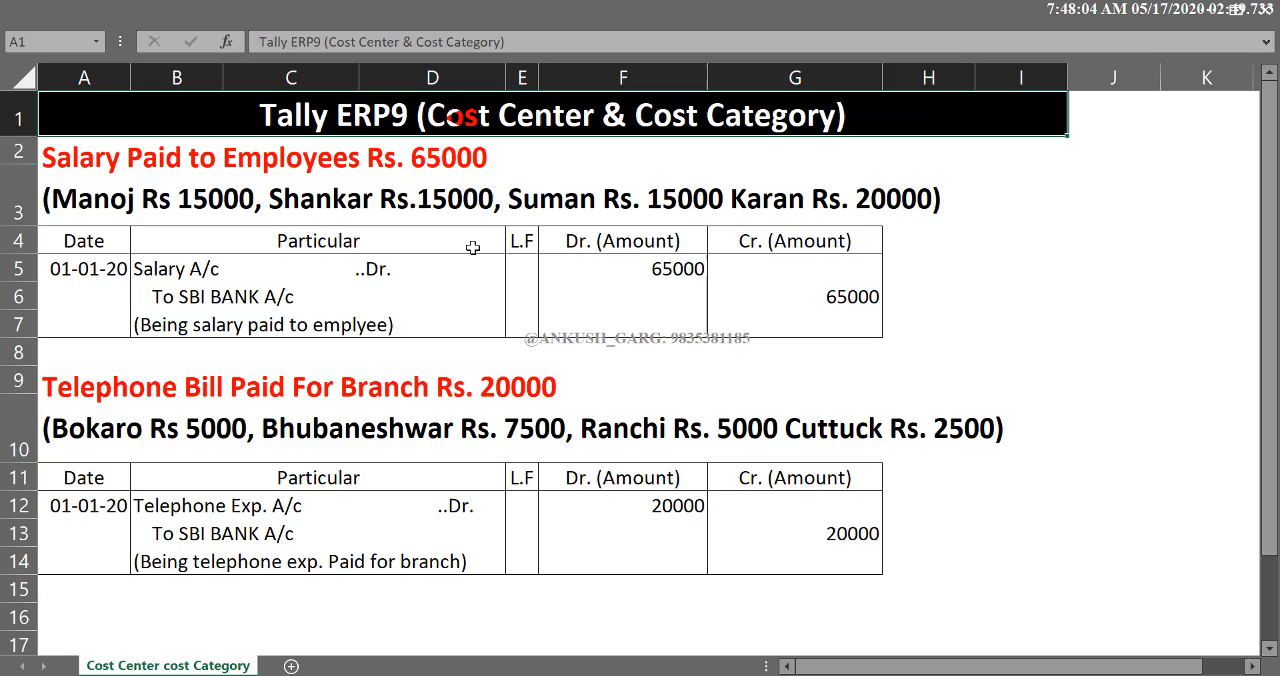
left_click(642, 373)
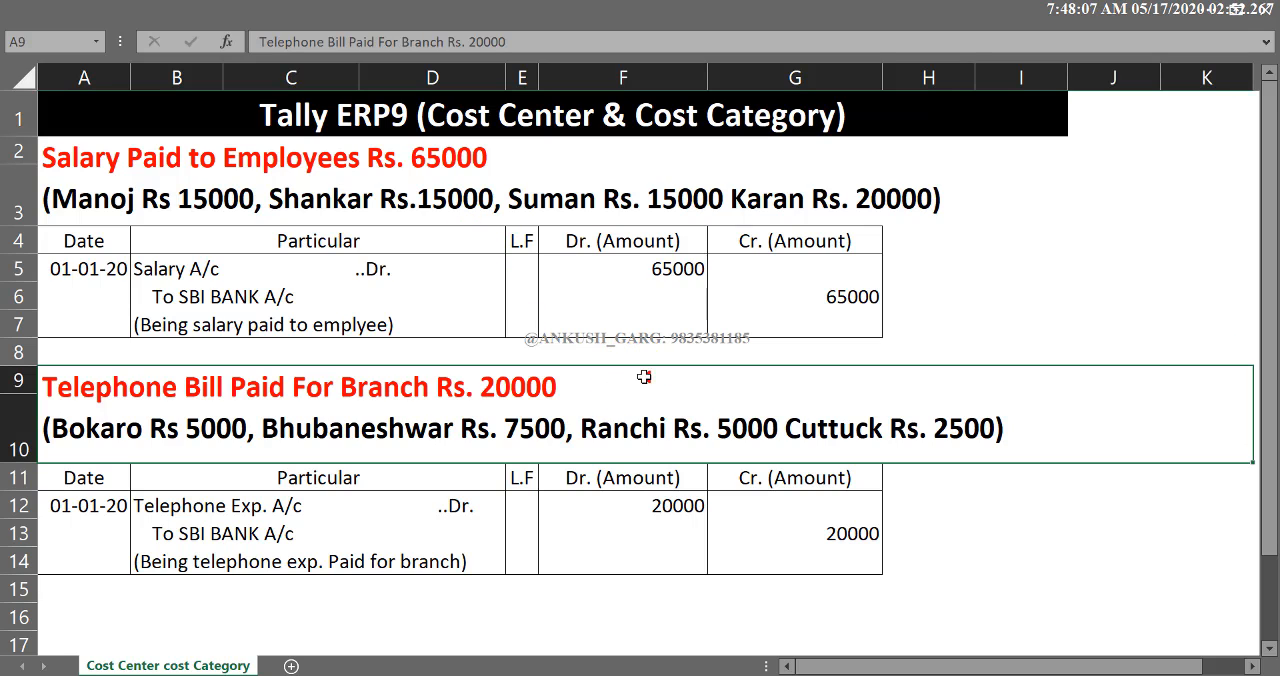
left_click(633, 201)
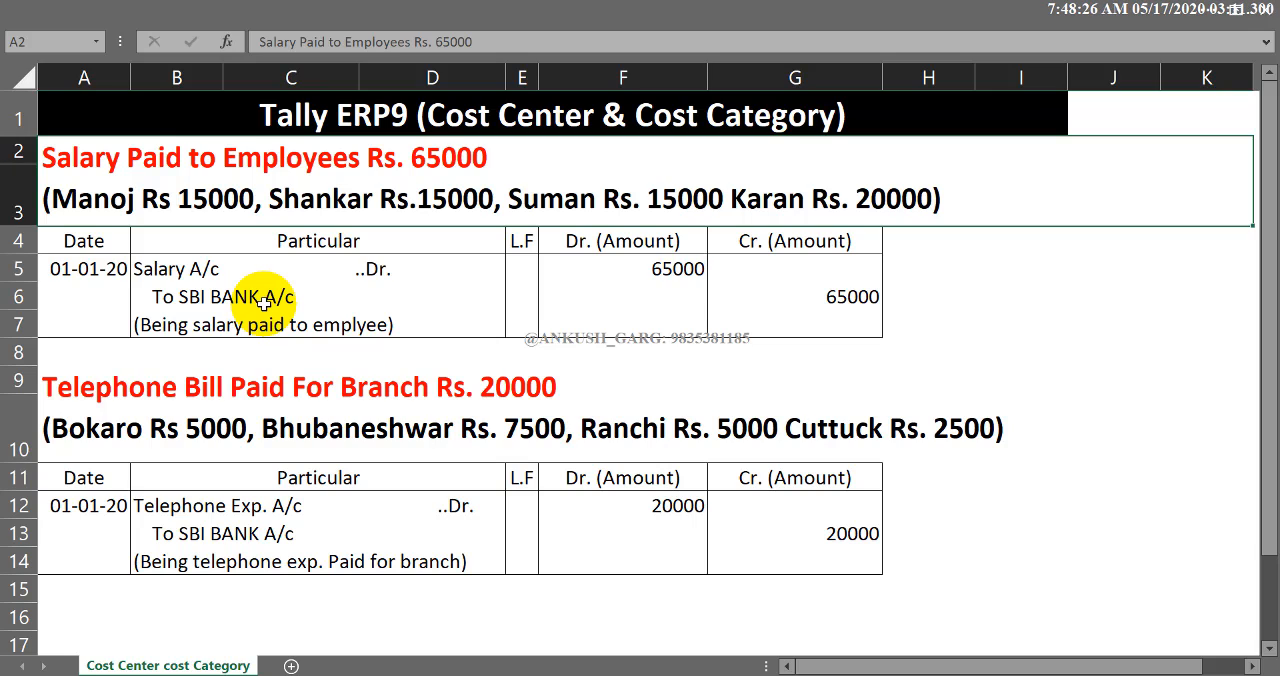
left_click(573, 362)
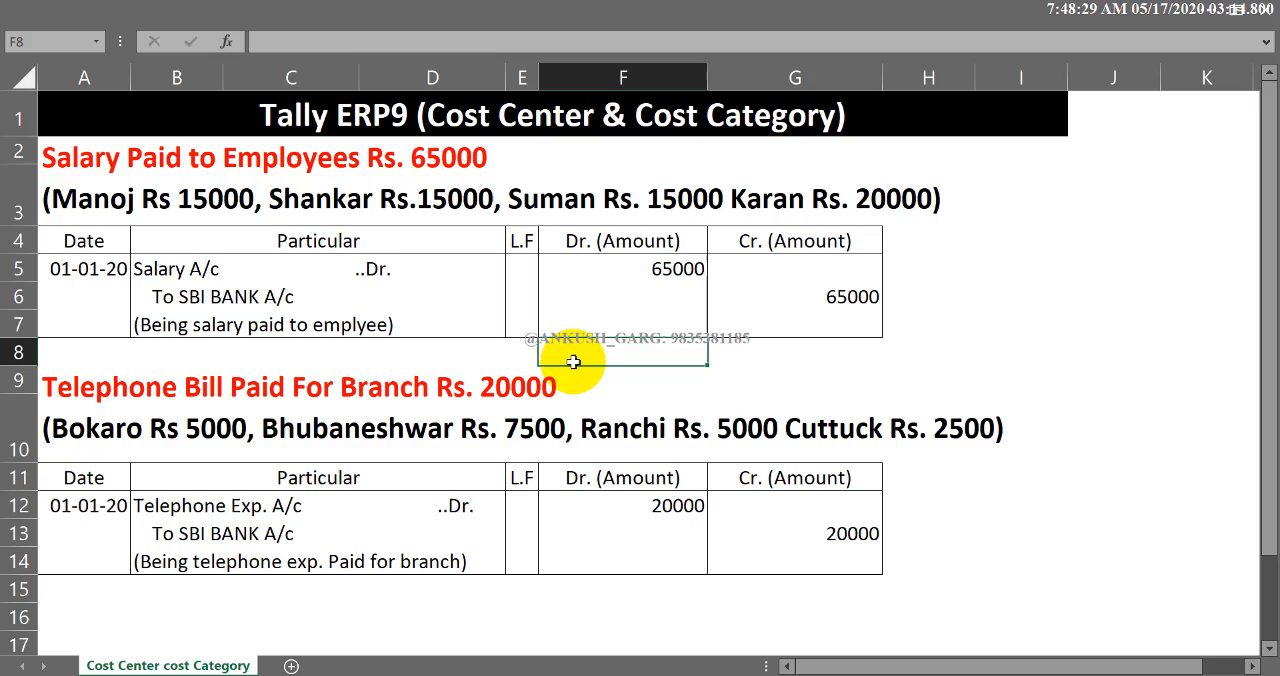
left_click(510, 358)
left_click(444, 358)
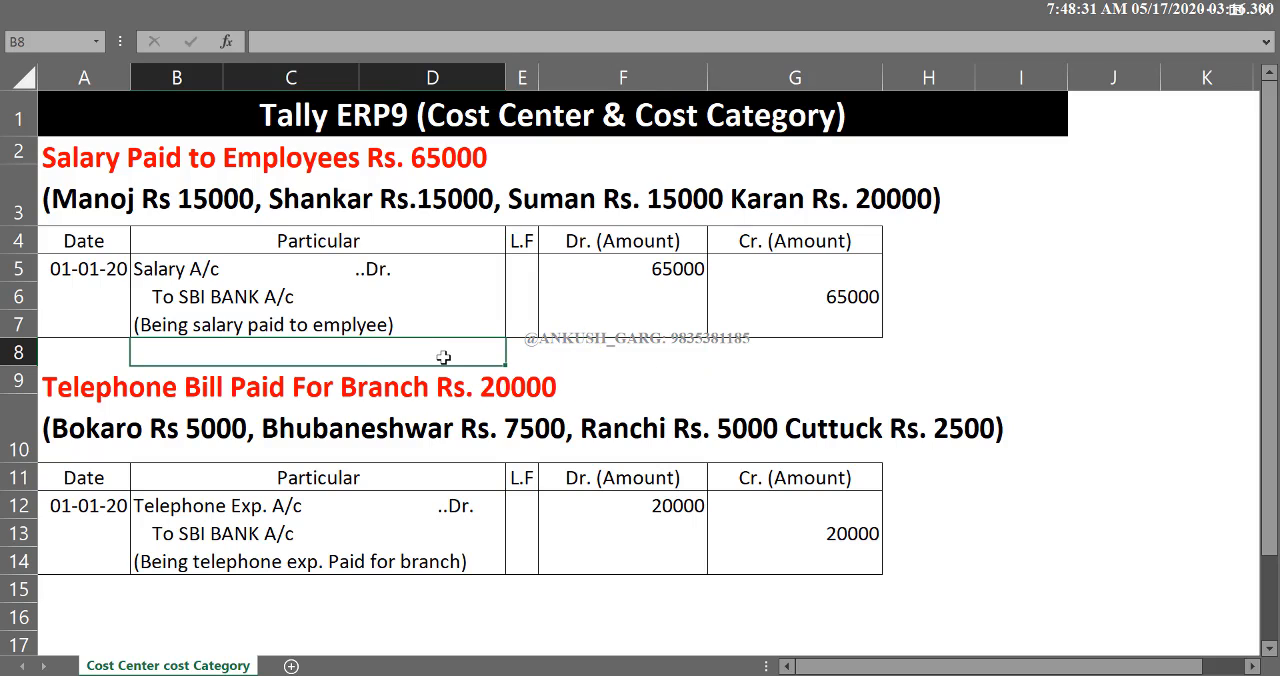
left_click(120, 357)
left_click(202, 355)
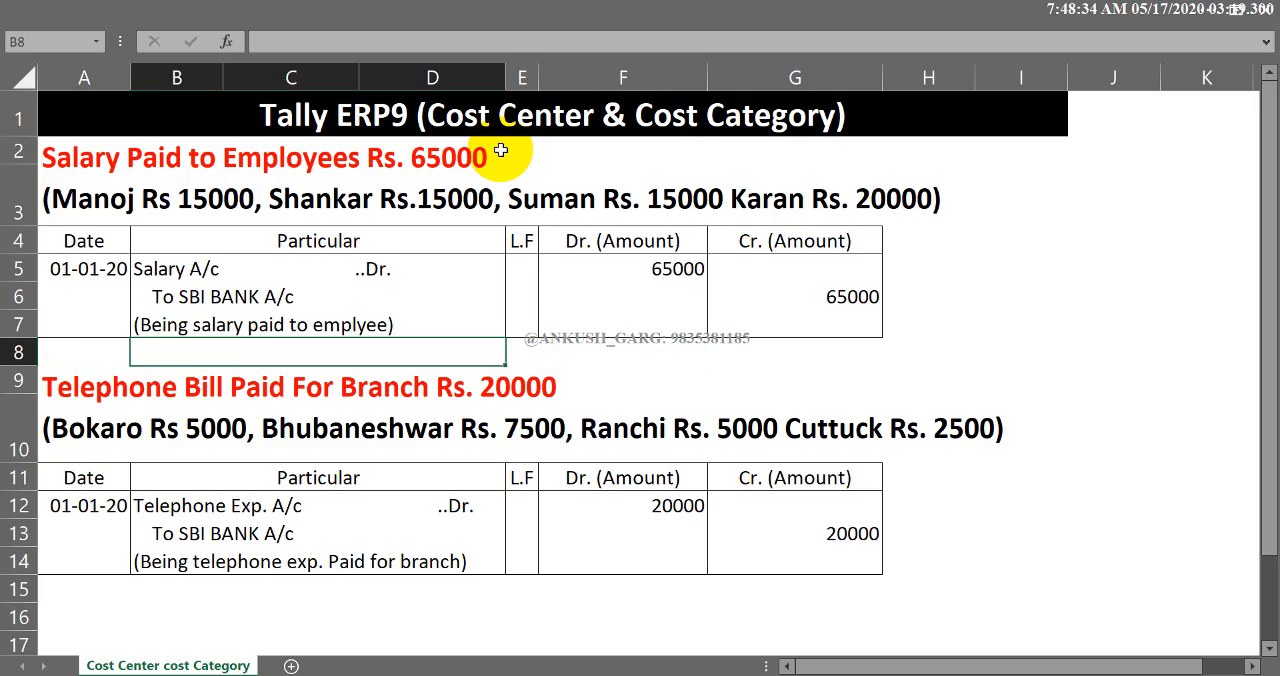
left_click(521, 356)
left_click(598, 355)
left_click(827, 351)
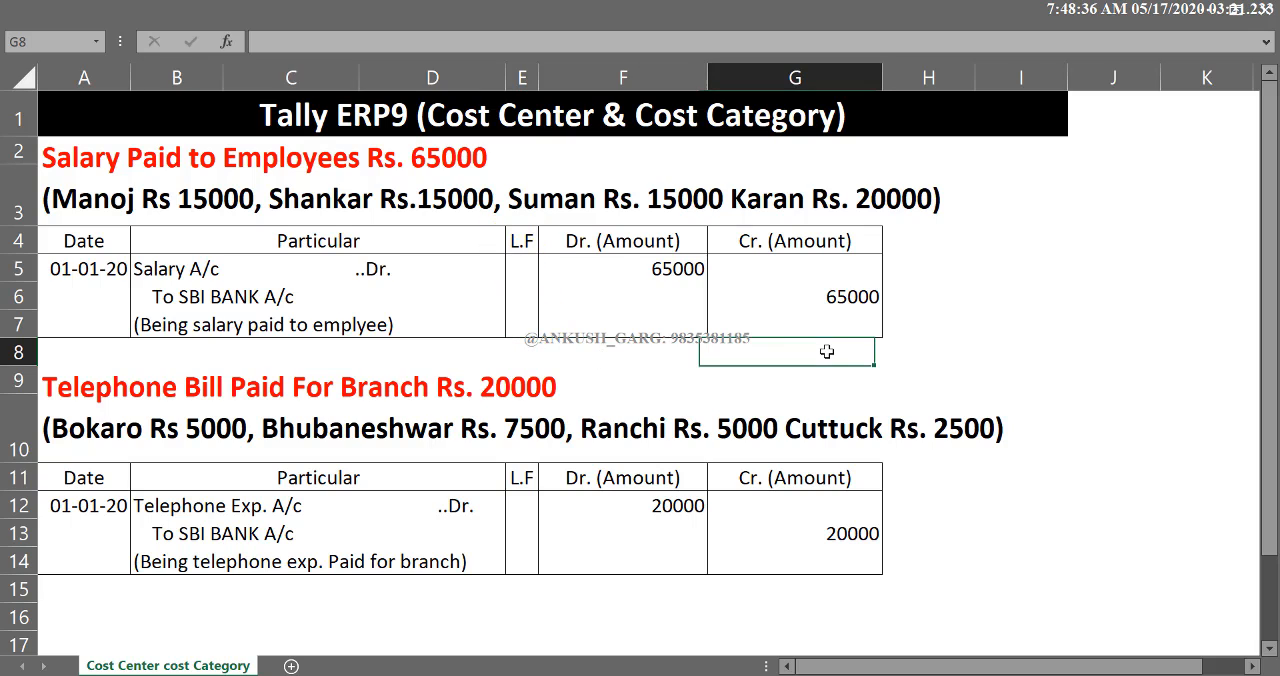
left_click(550, 346)
left_click(519, 346)
left_click(452, 352)
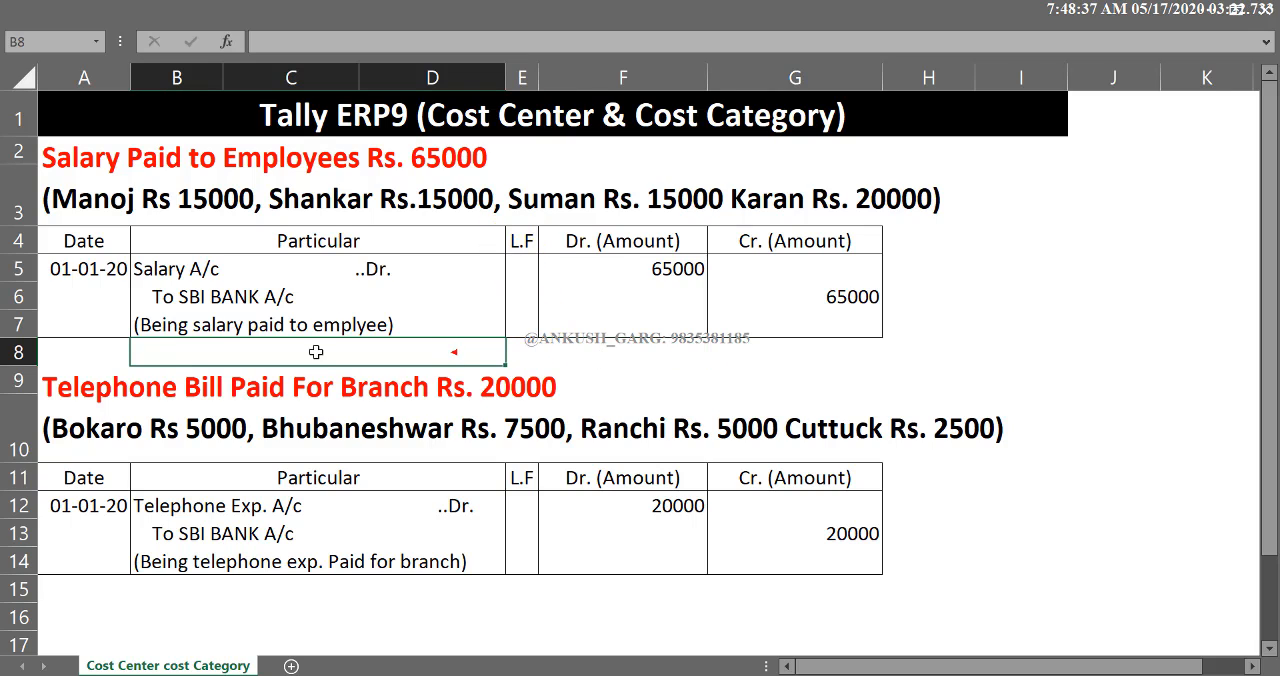
left_click(124, 346)
left_click(178, 346)
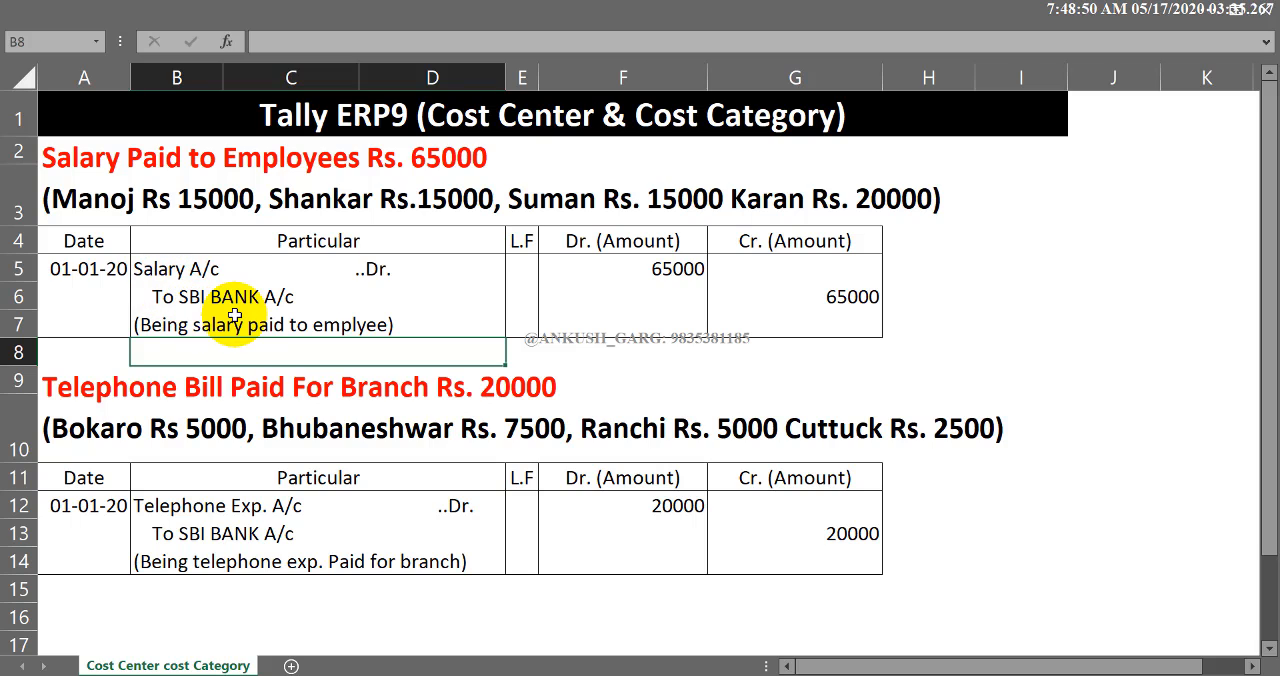
- Switch to Tally and start creating a new ledger named Salary A/c
key("alt+Tab")
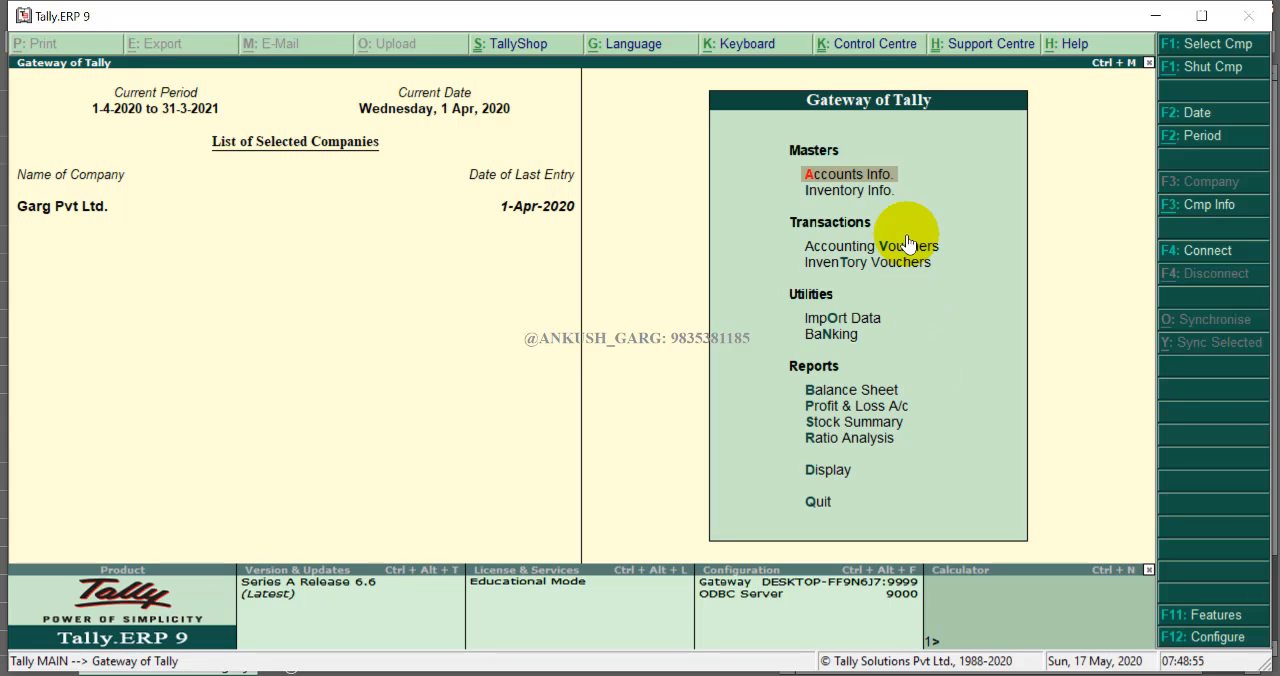
key("Return")
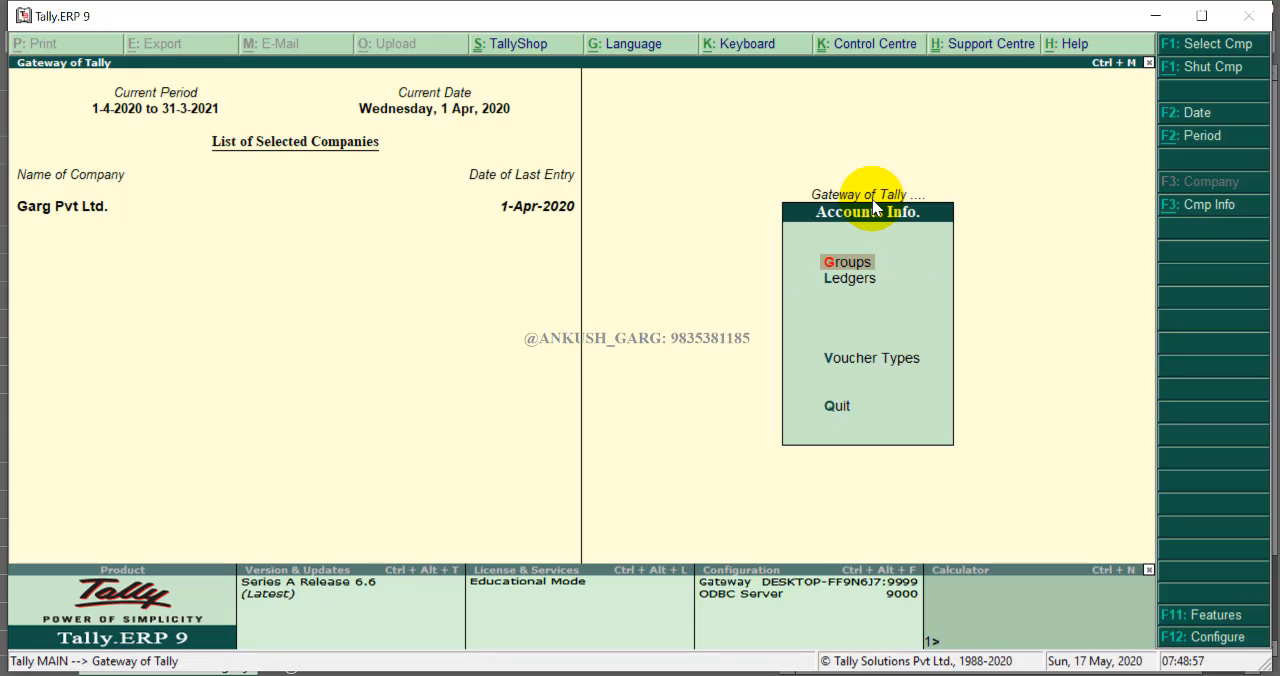
key("Down")
key("Return")
key("Return")
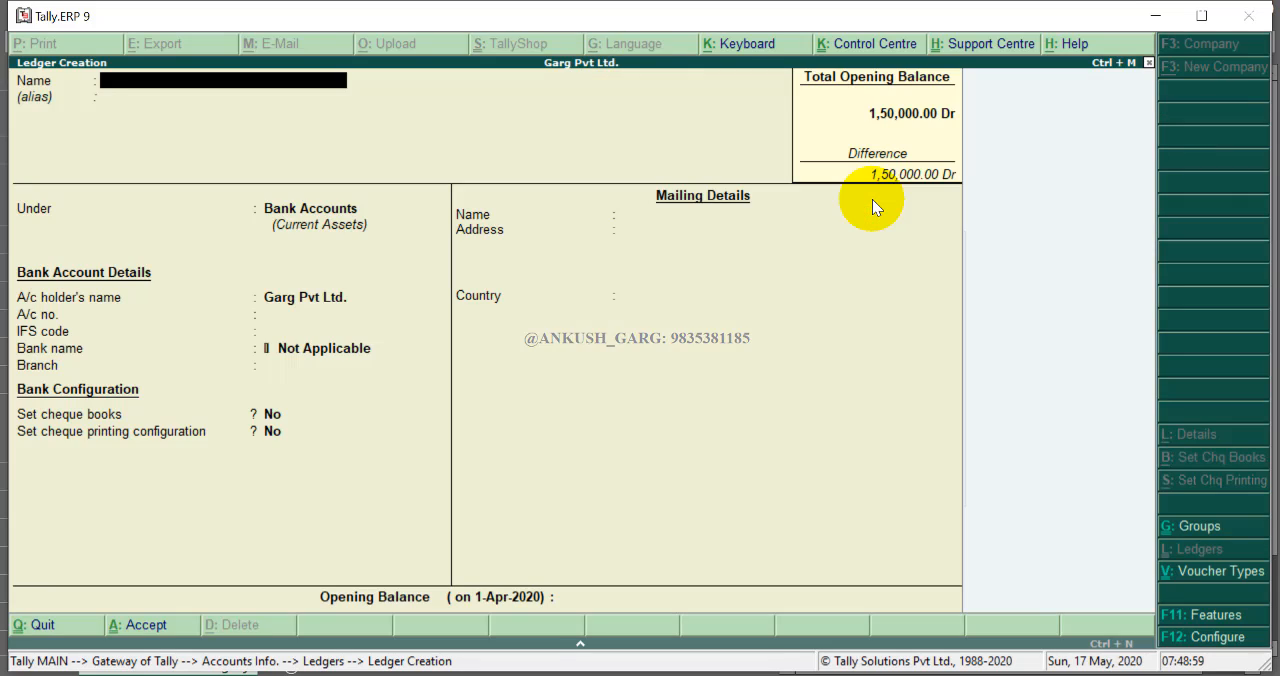
type("Salary A/c")
key("BackSpace")
key("BackSpace")
type("/c")
- Place the Salary A/c ledger under Indirect Expenses and save it
key("Return")
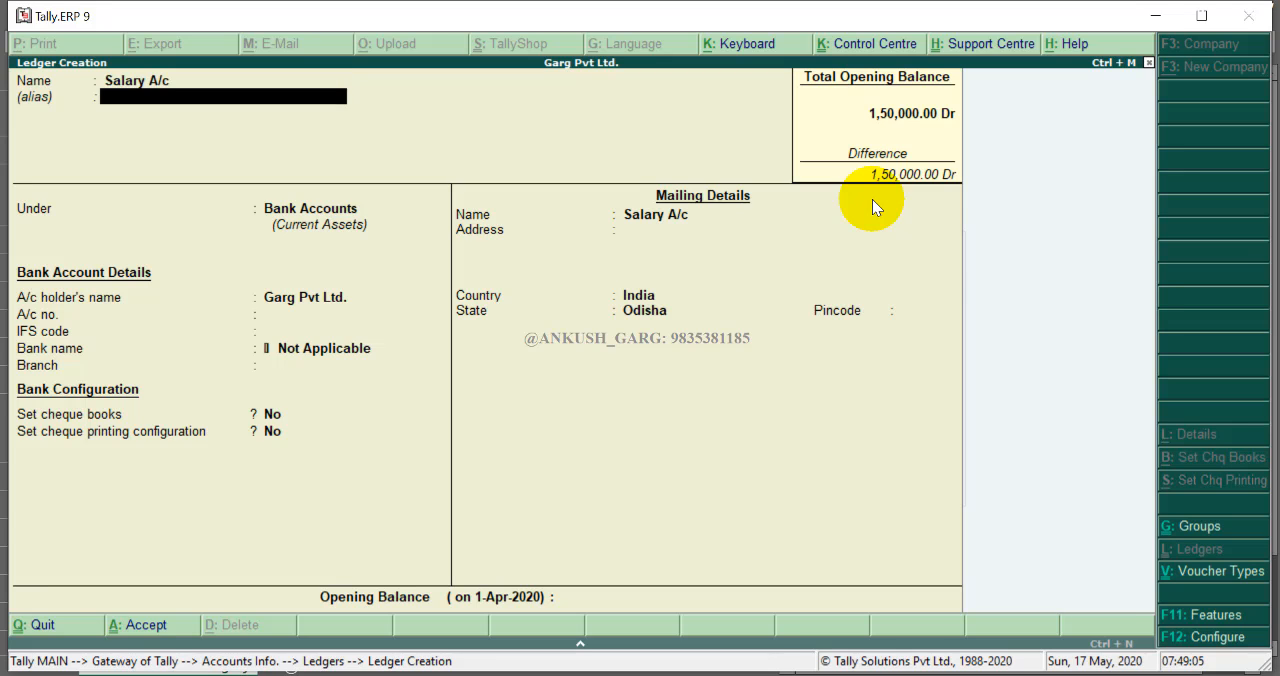
key("Return")
key("BackSpace")
type("In")
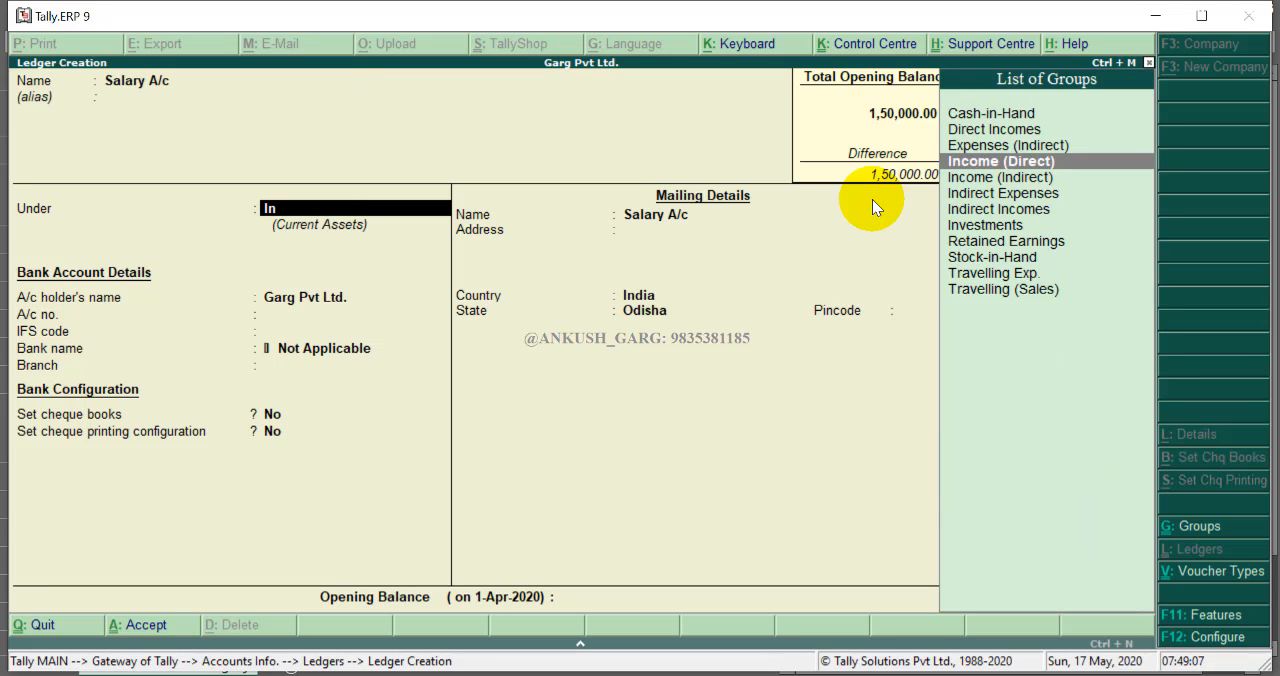
key("Down")
key("Down")
key("Return")
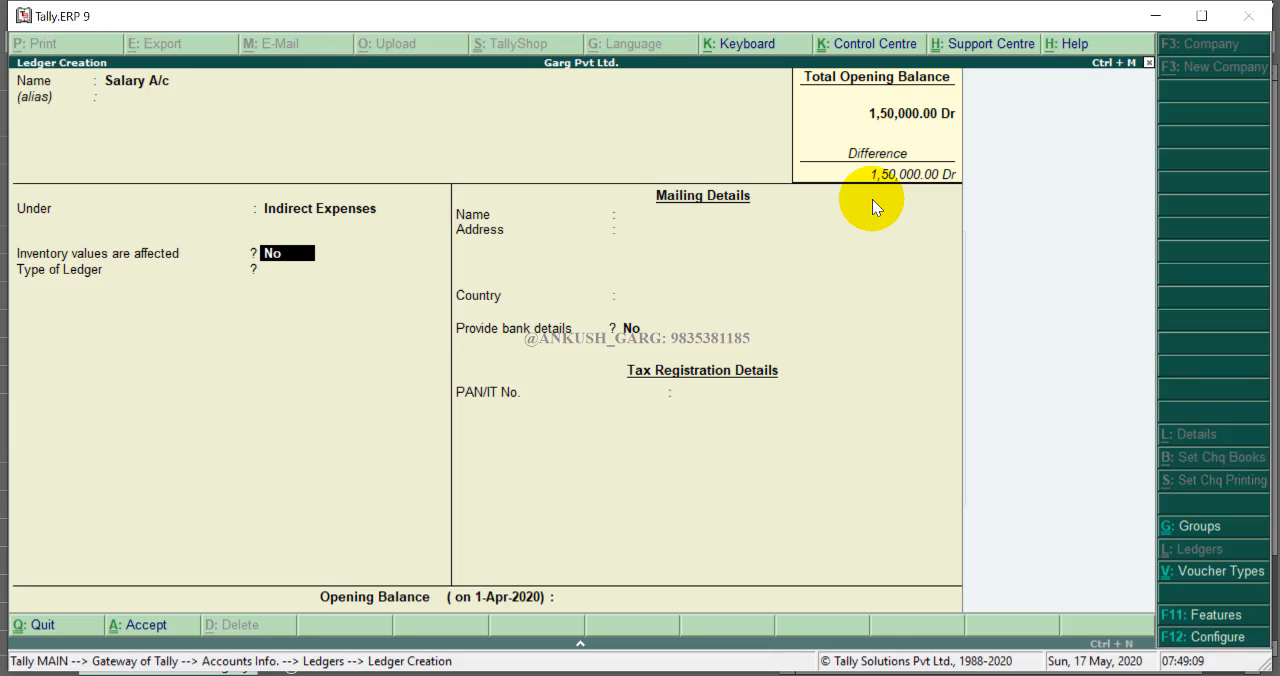
key("ctrl+a")
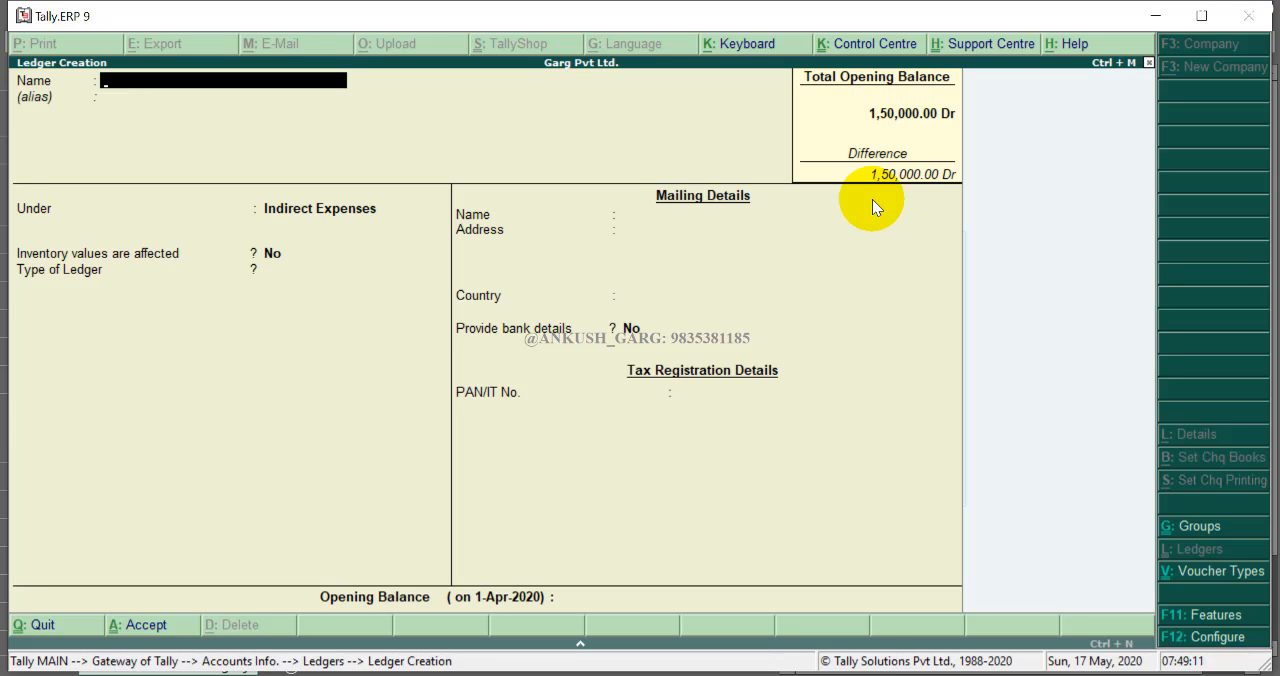
- Create a Telephone Exp. ledger under Indirect Expenses, save it, and return to the Ledgers menu
key("Escape")
key("Return")
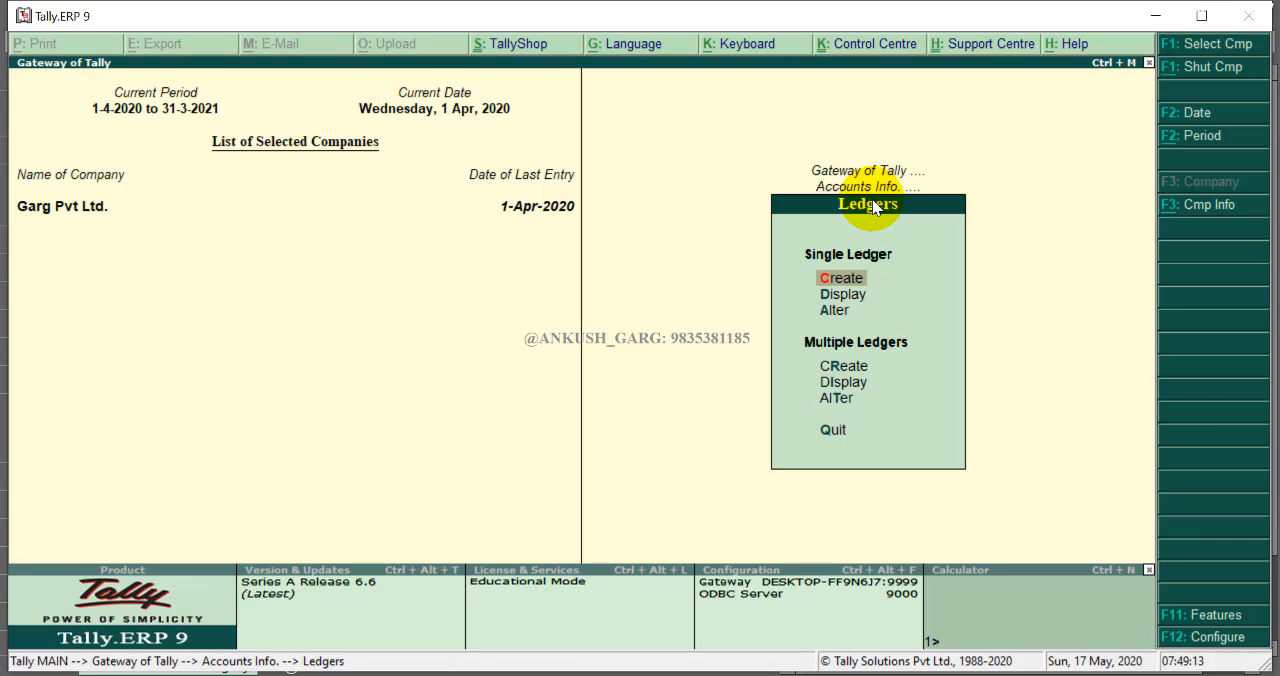
key("Return")
type("Te")
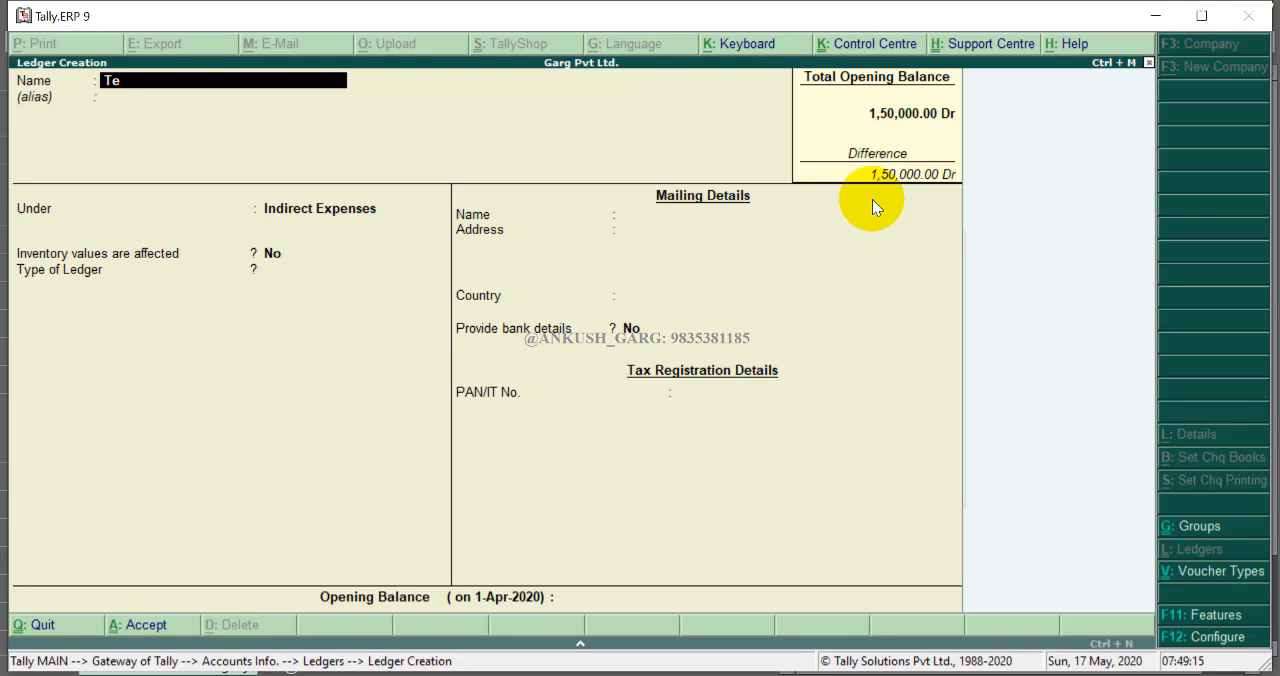
type("lephone Exp.")
key("Return")
key("Return")
key("Return")
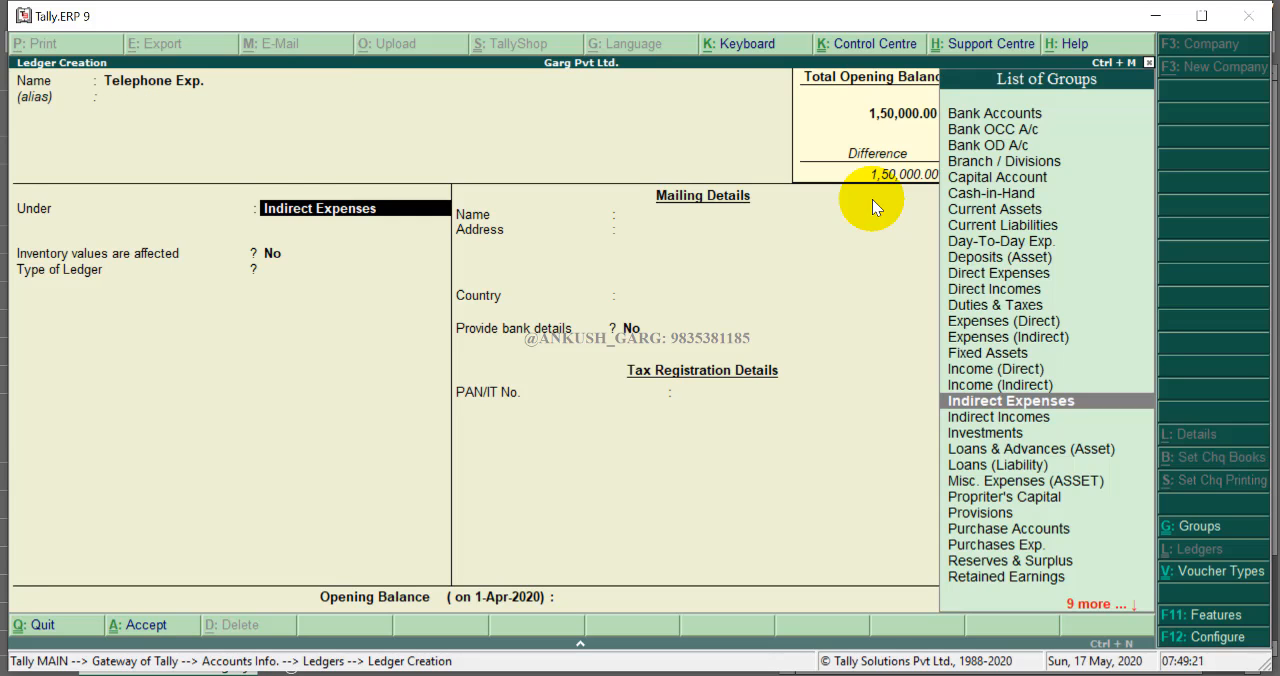
key("ctrl+a")
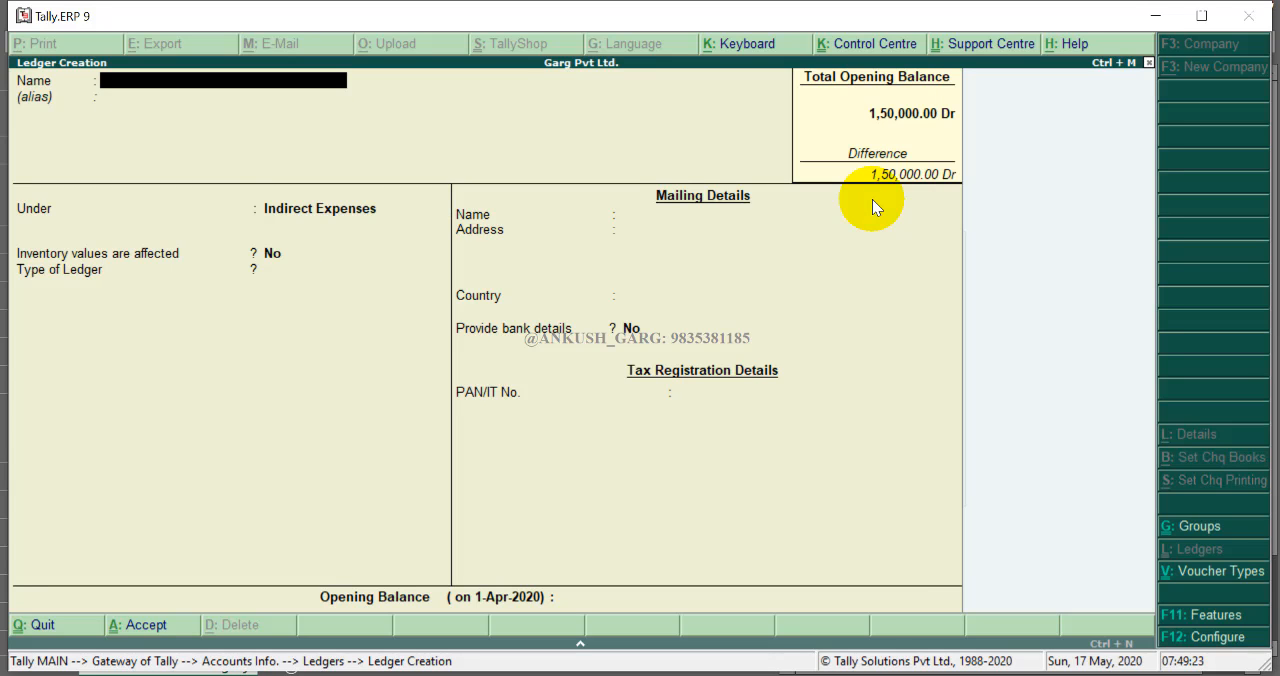
key("Escape")
key("Return")
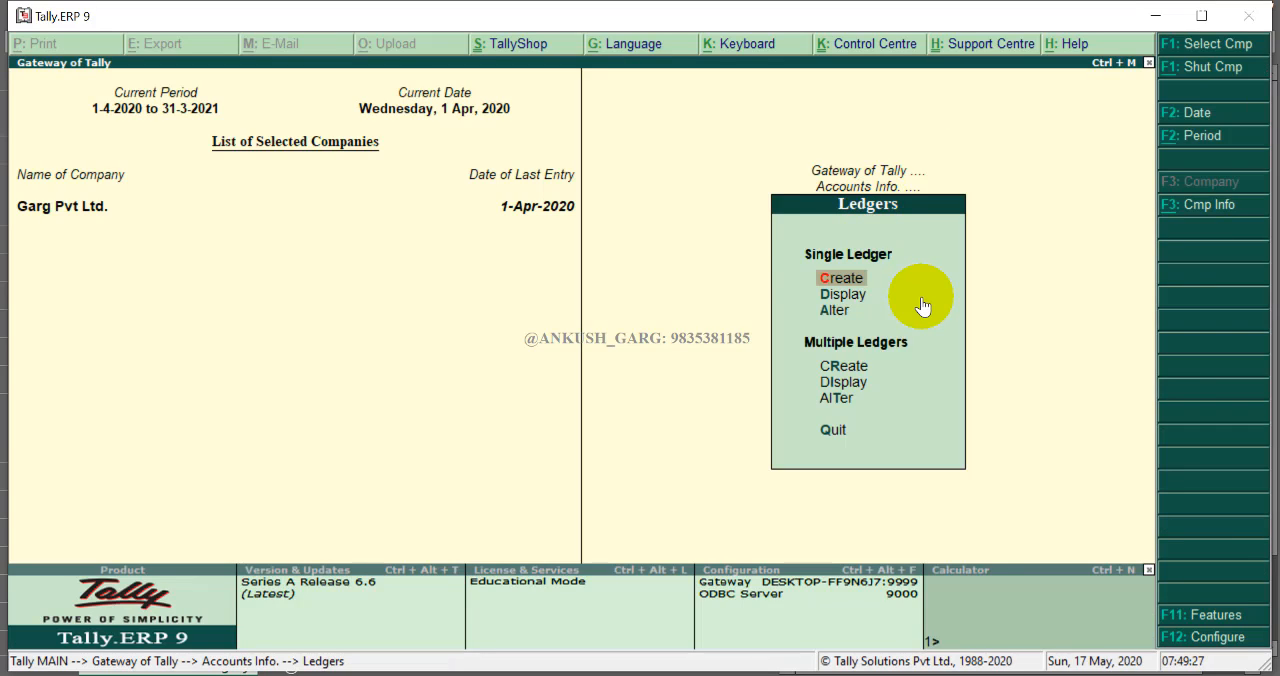
- Open a new Journal voucher and debit Salary A/c with 65000
key("Escape")
key("Escape")
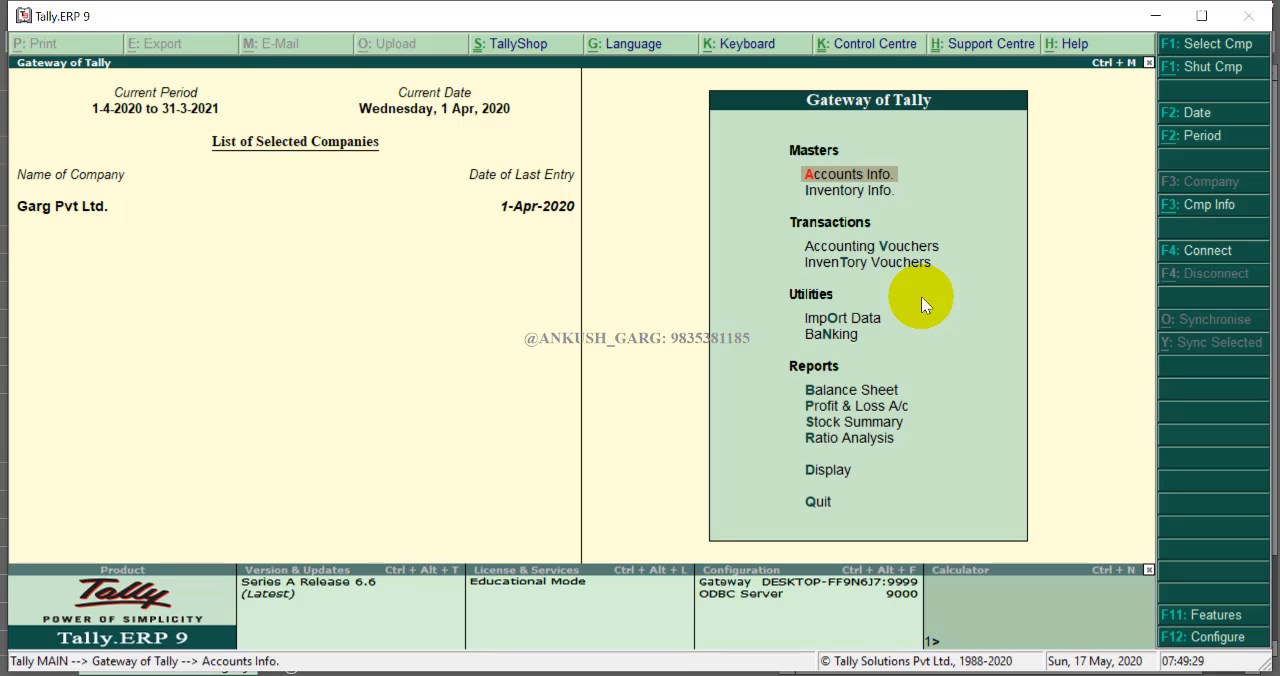
key("Down")
key("Down")
key("Return")
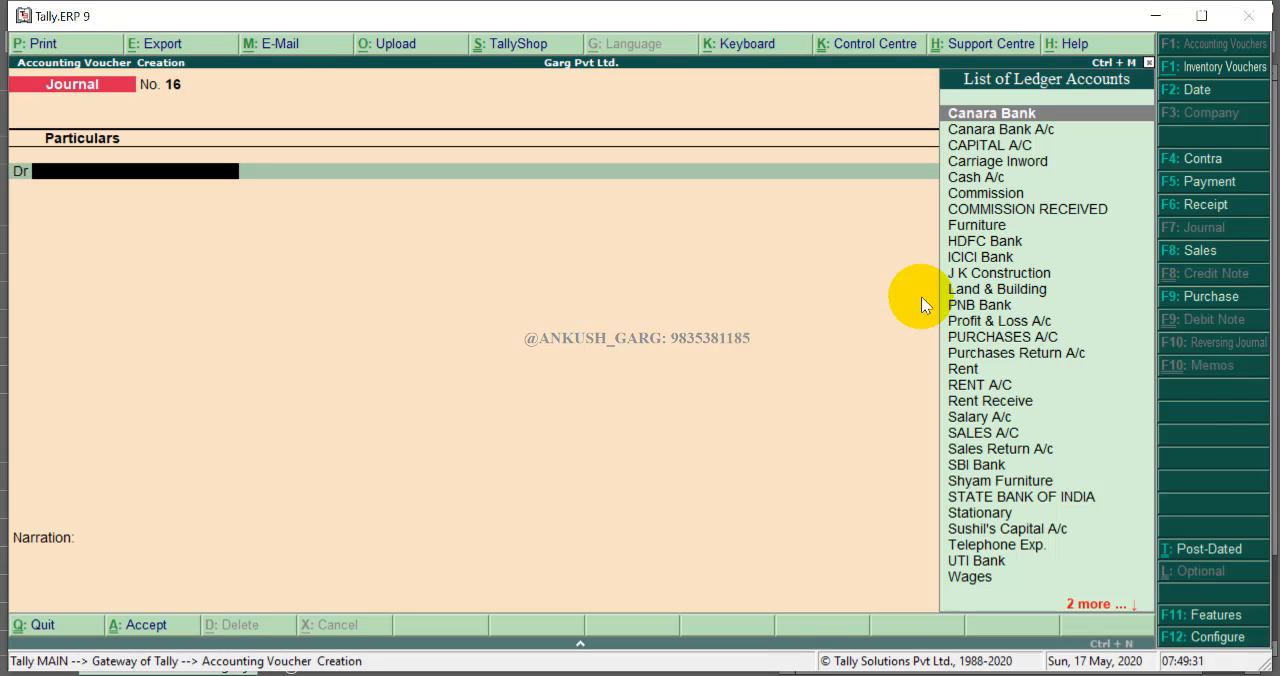
type("S")
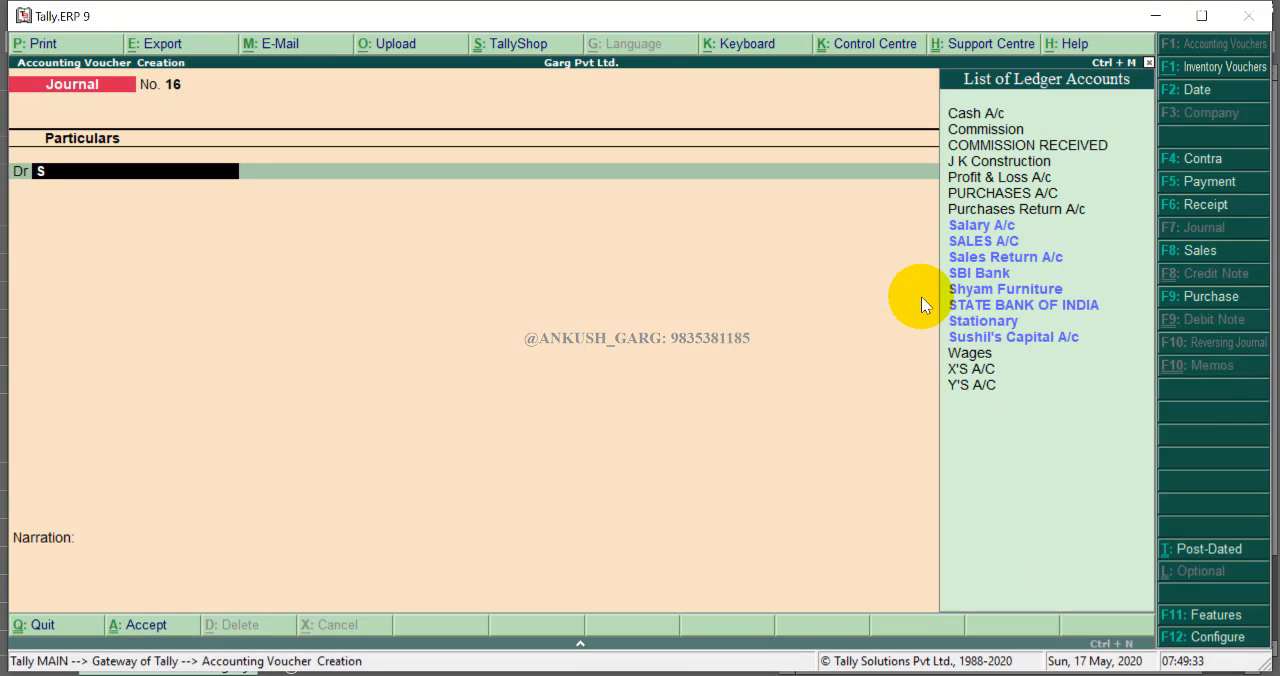
type("a")
key("Return")
type("65000")
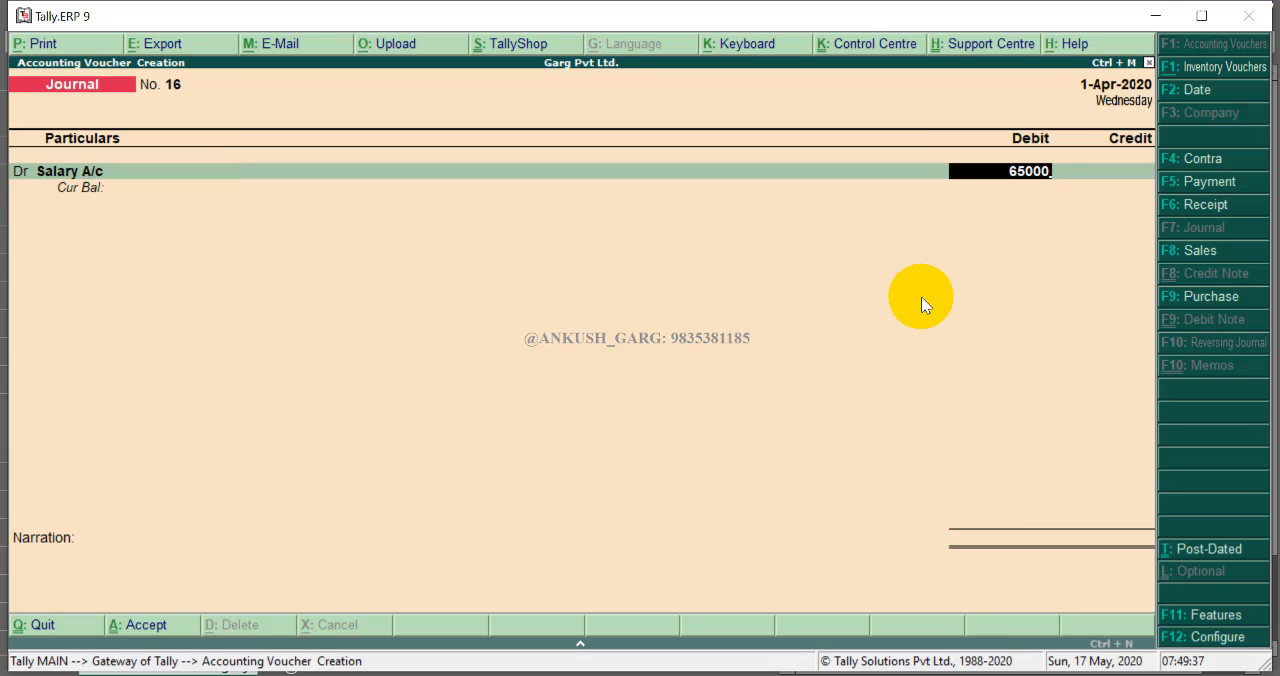
key("Return")
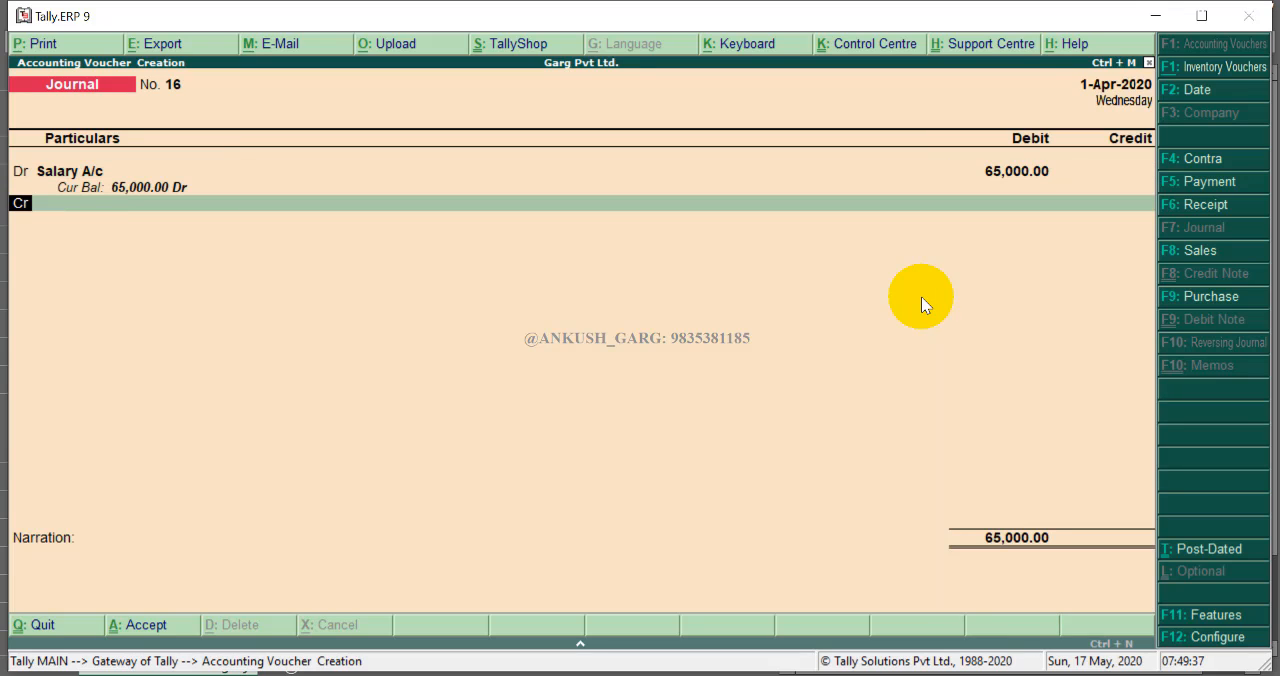
key("Return")
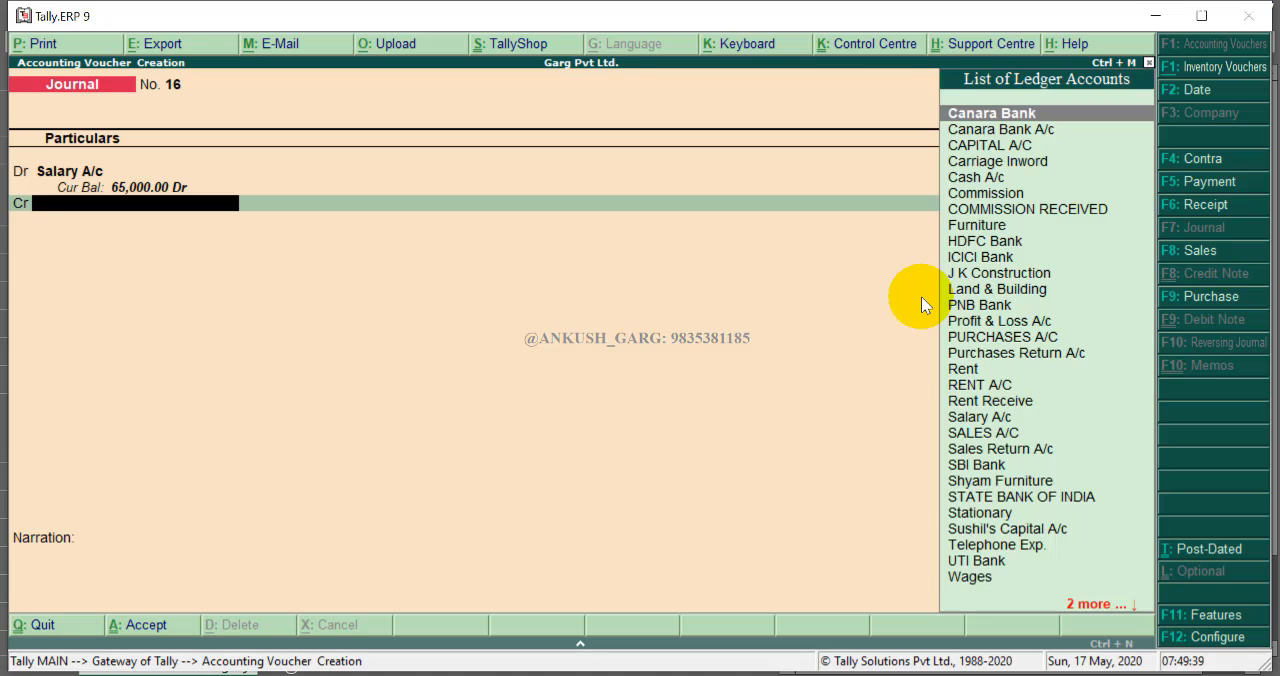
- Credit SBI Bank with 65000 through its cheque allocation, then quit the voucher without saving it
type("S")
key("Down")
key("Down")
key("Down")
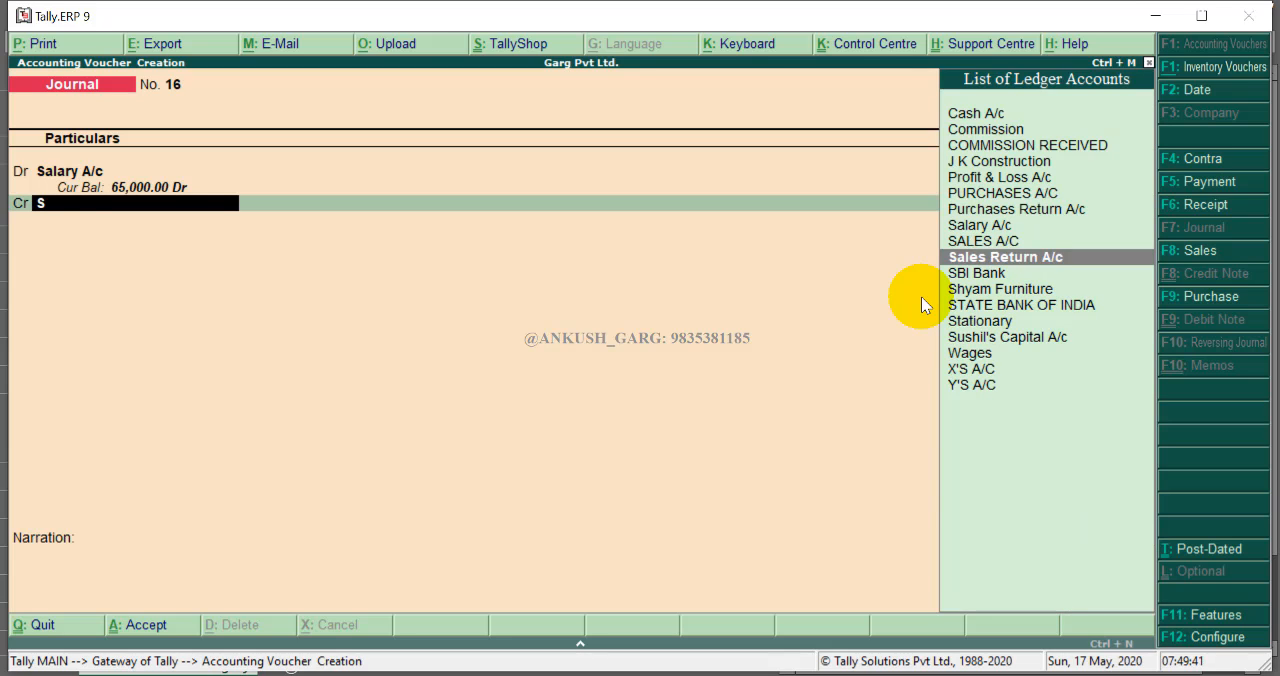
key("Return")
key("Return")
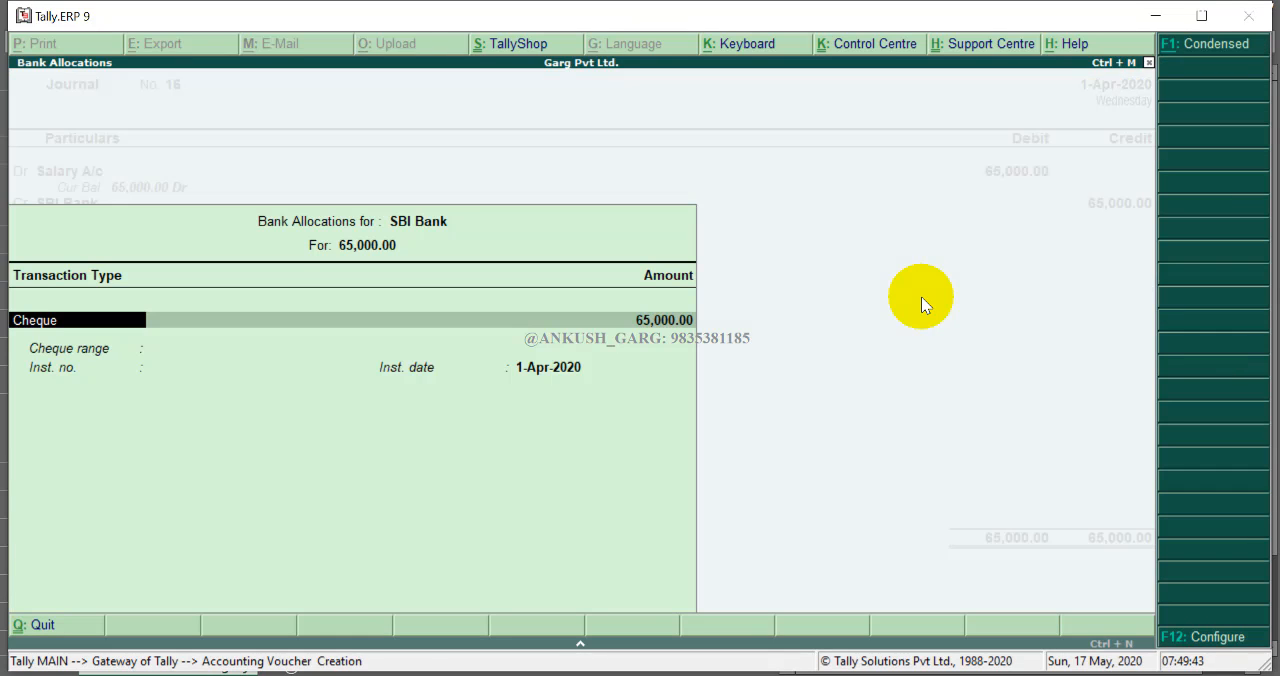
key("Return")
key("Return")
key("Return")
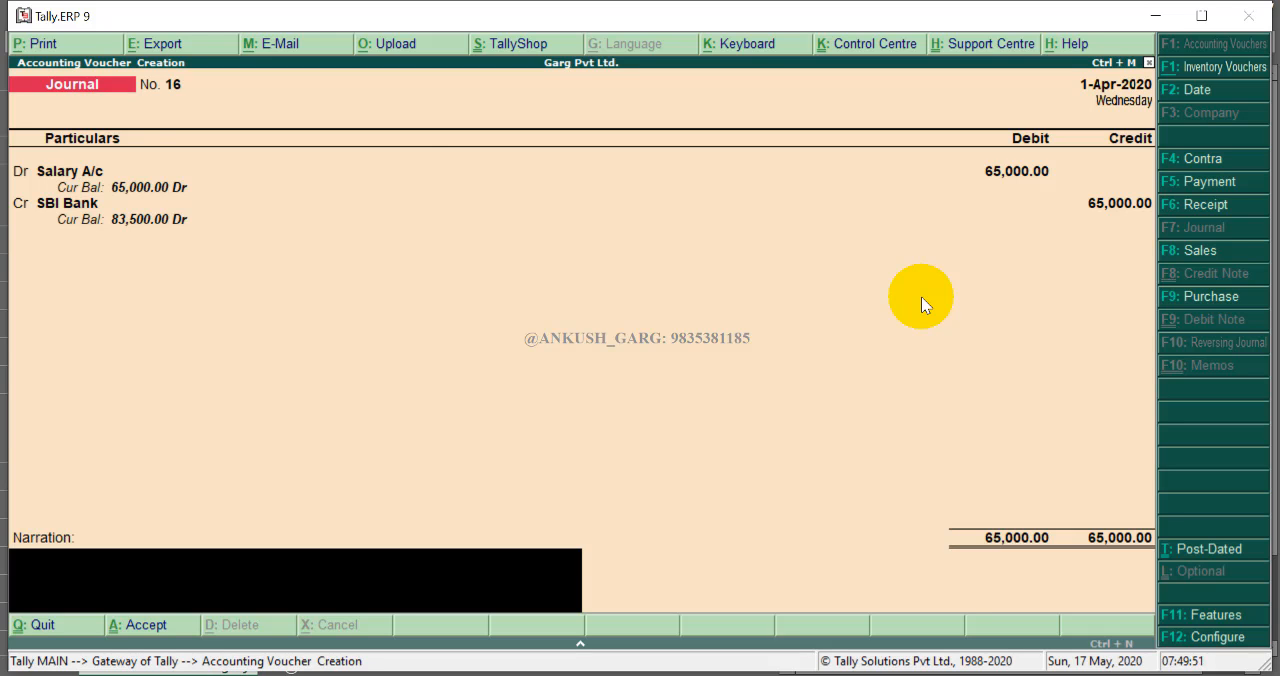
key("Escape")
key("Return")
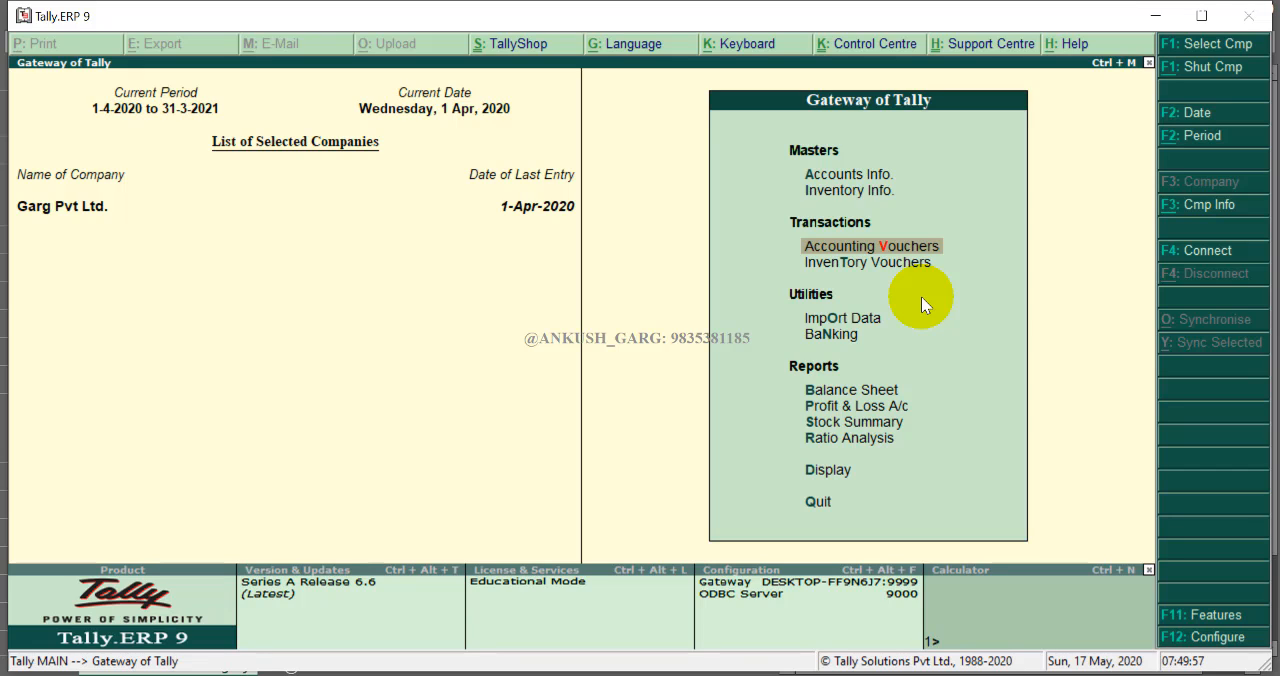
- Enable Maintain cost centres and Maintain more than one payroll or cost category in Accounting Features and accept
key("F11")
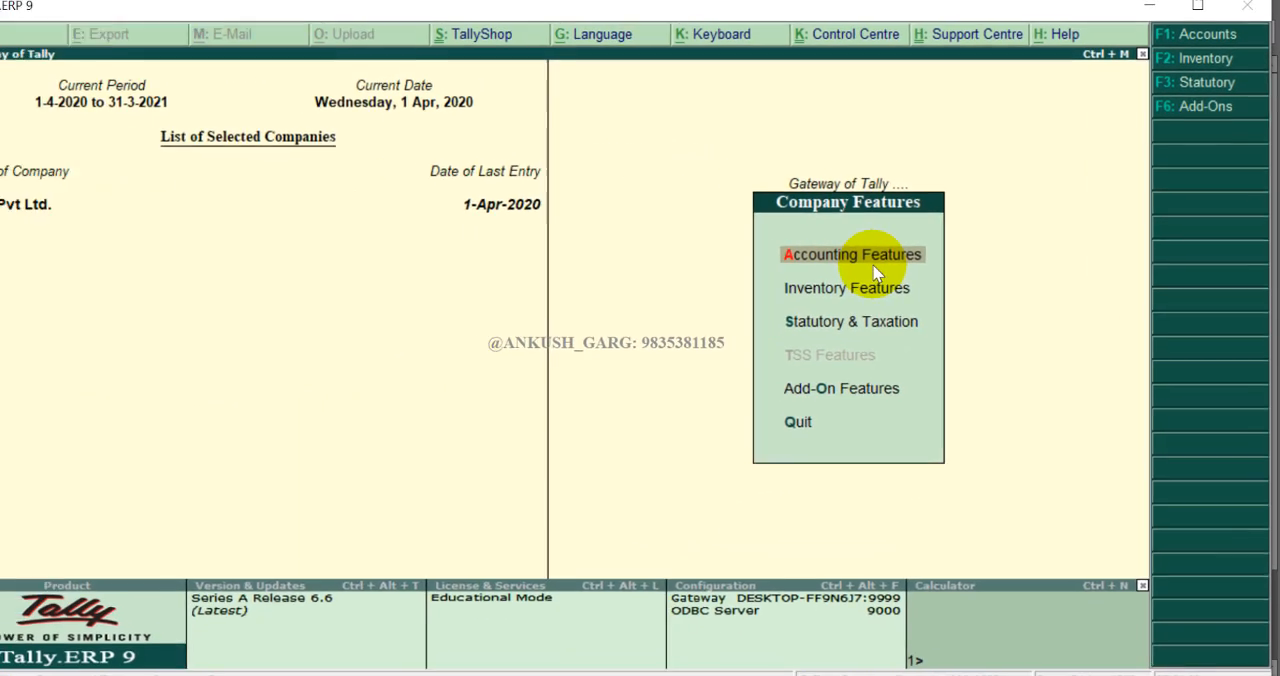
left_click(660, 288)
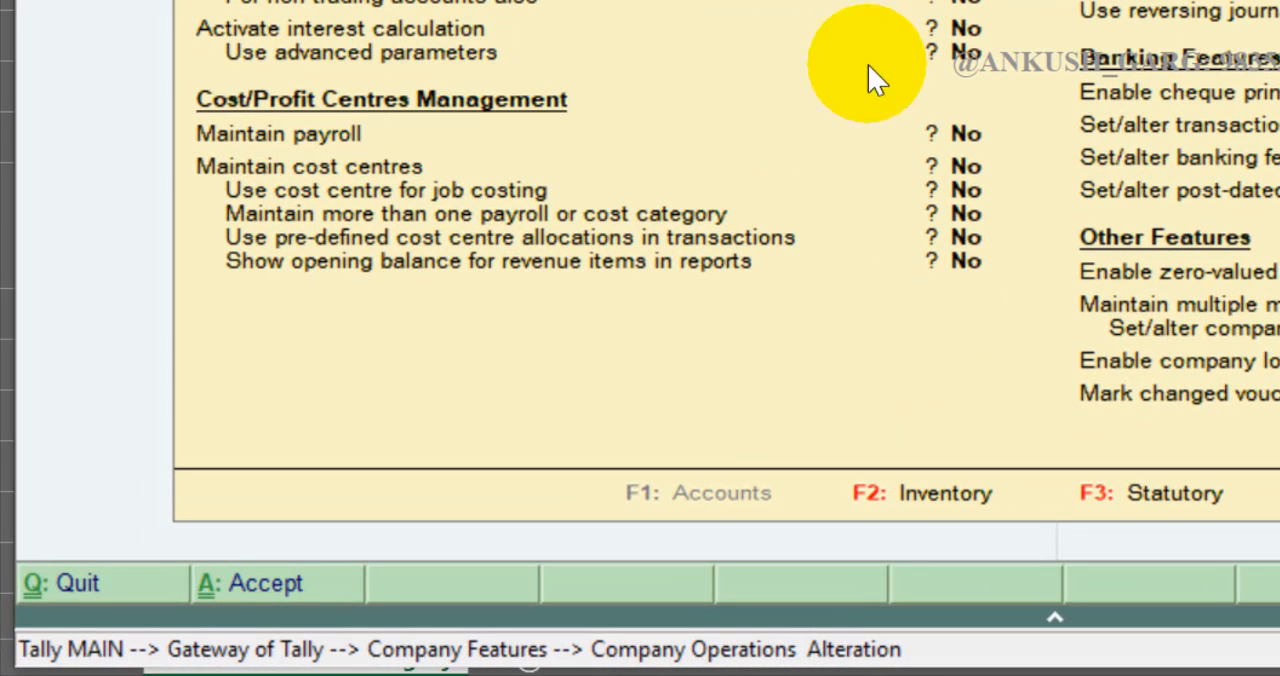
key("Return")
key("Return")
key("Return")
key("Return")
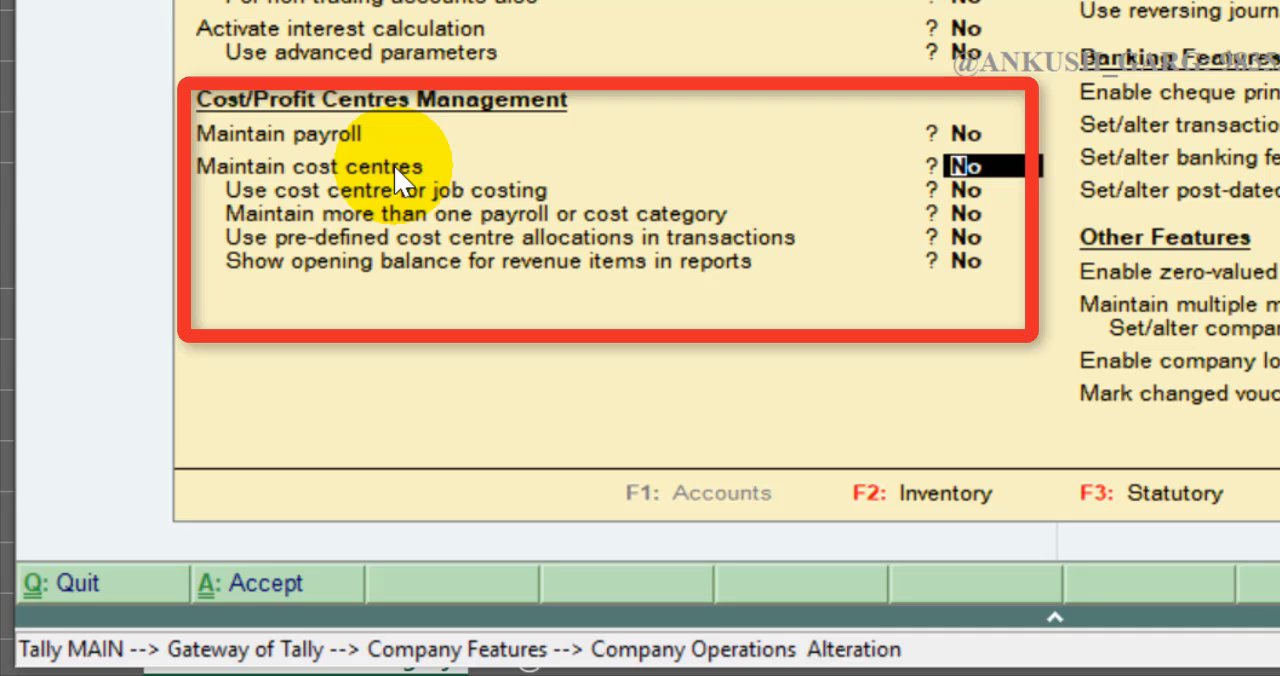
type("y")
key("Return")
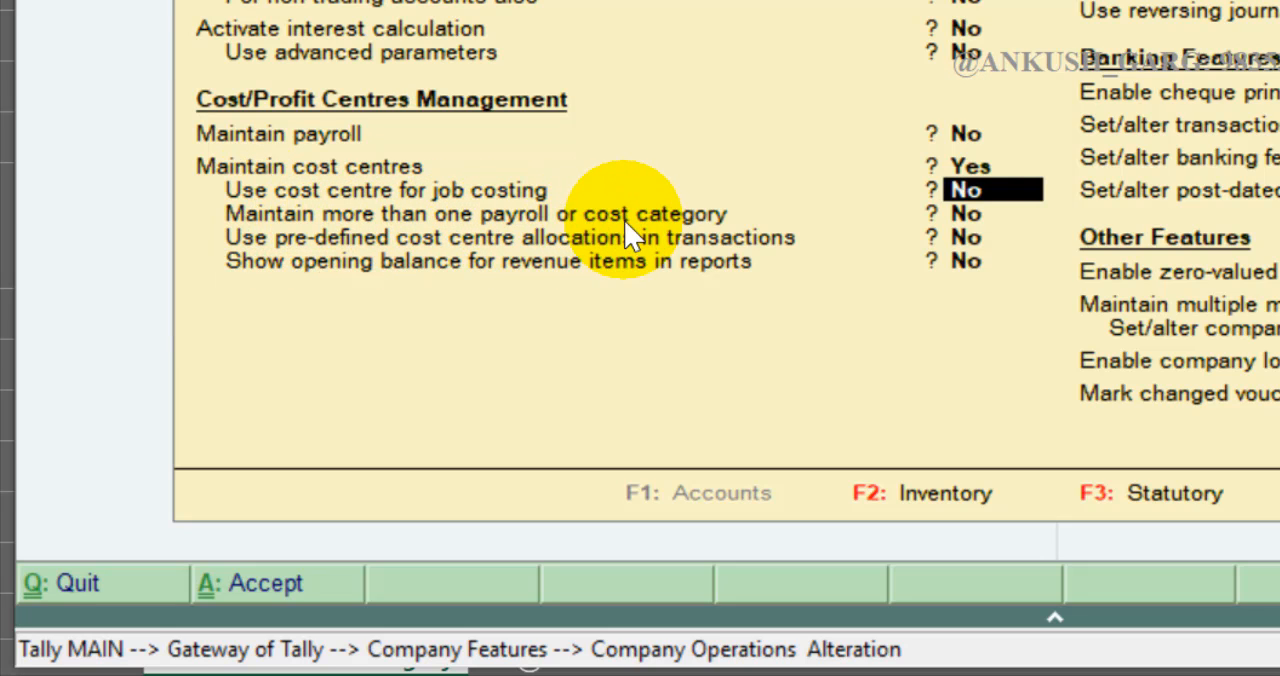
key("Return")
type("y")
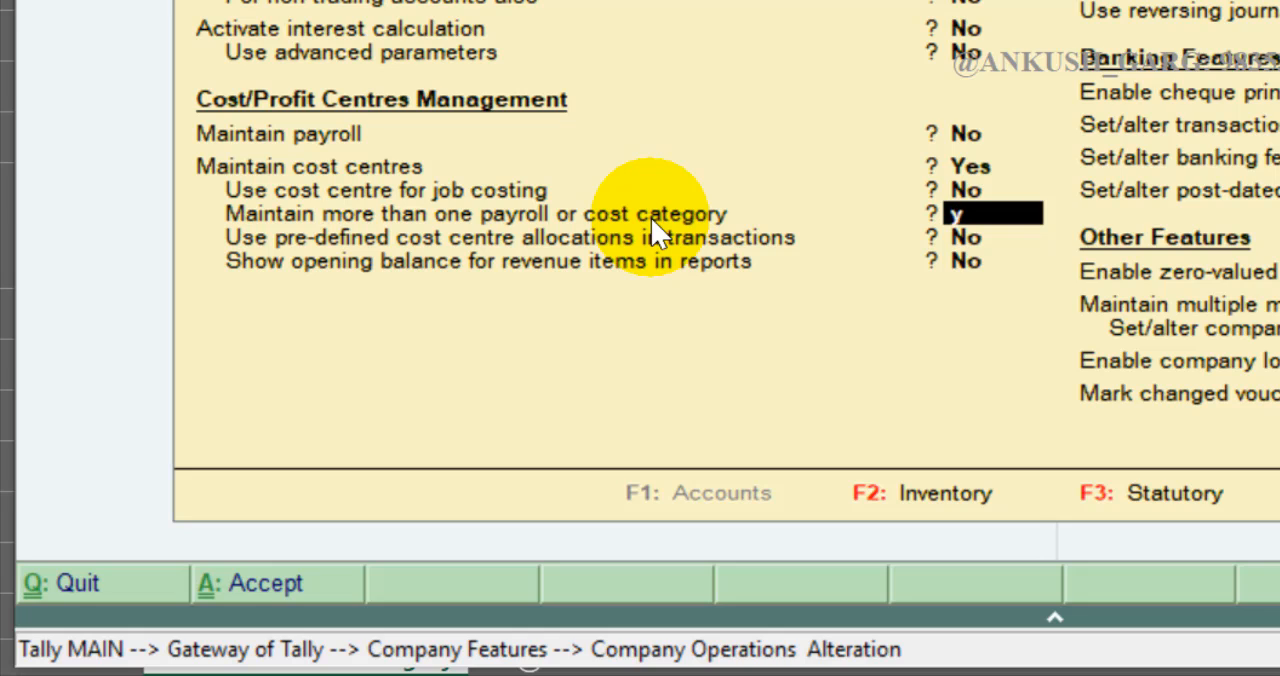
key("Return")
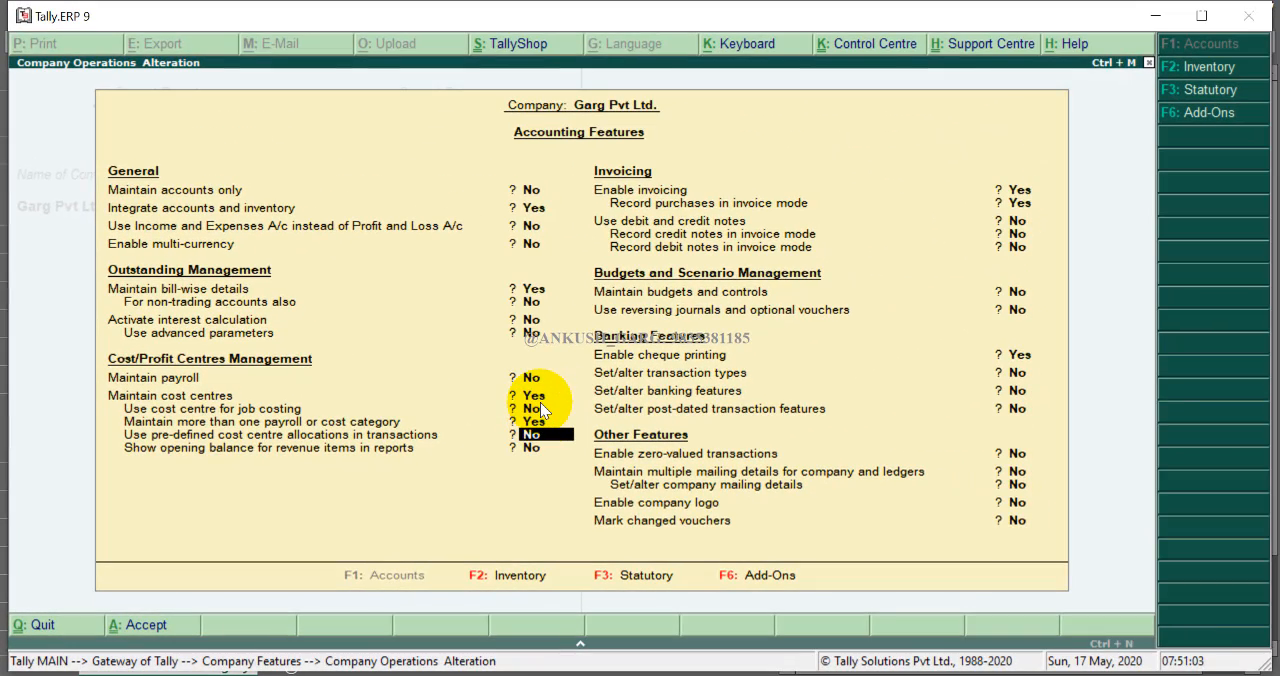
key("ctrl+a")
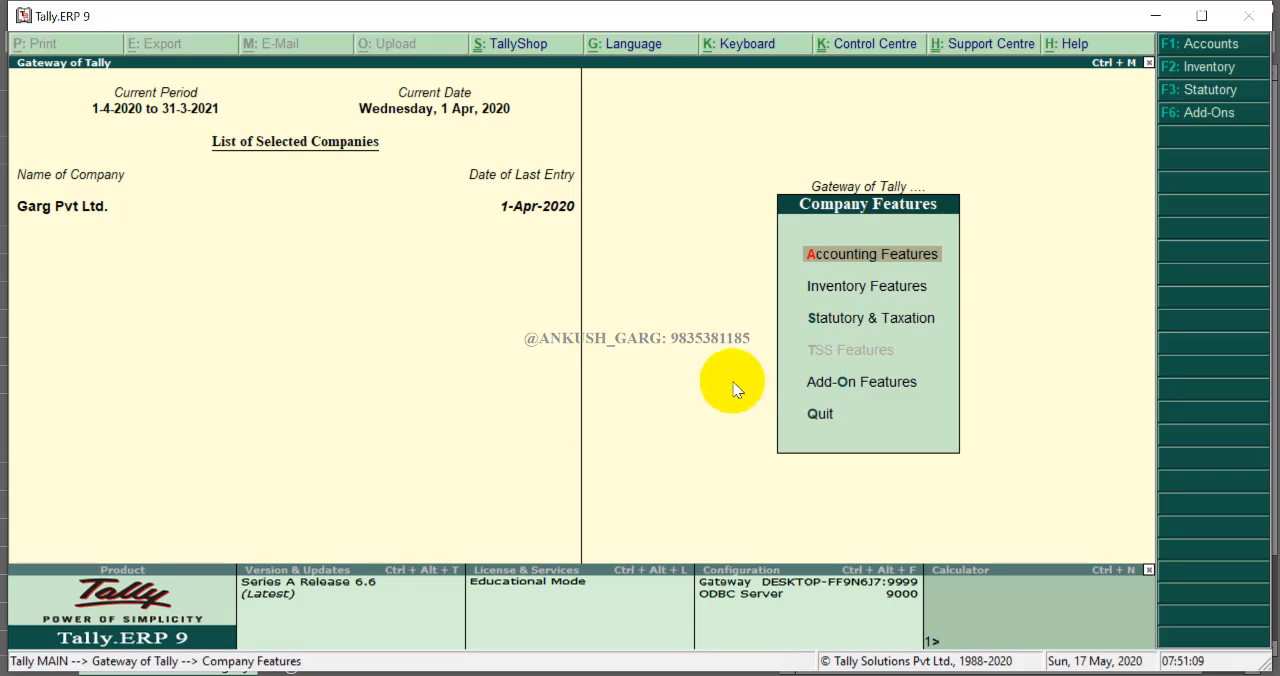
key("Escape")
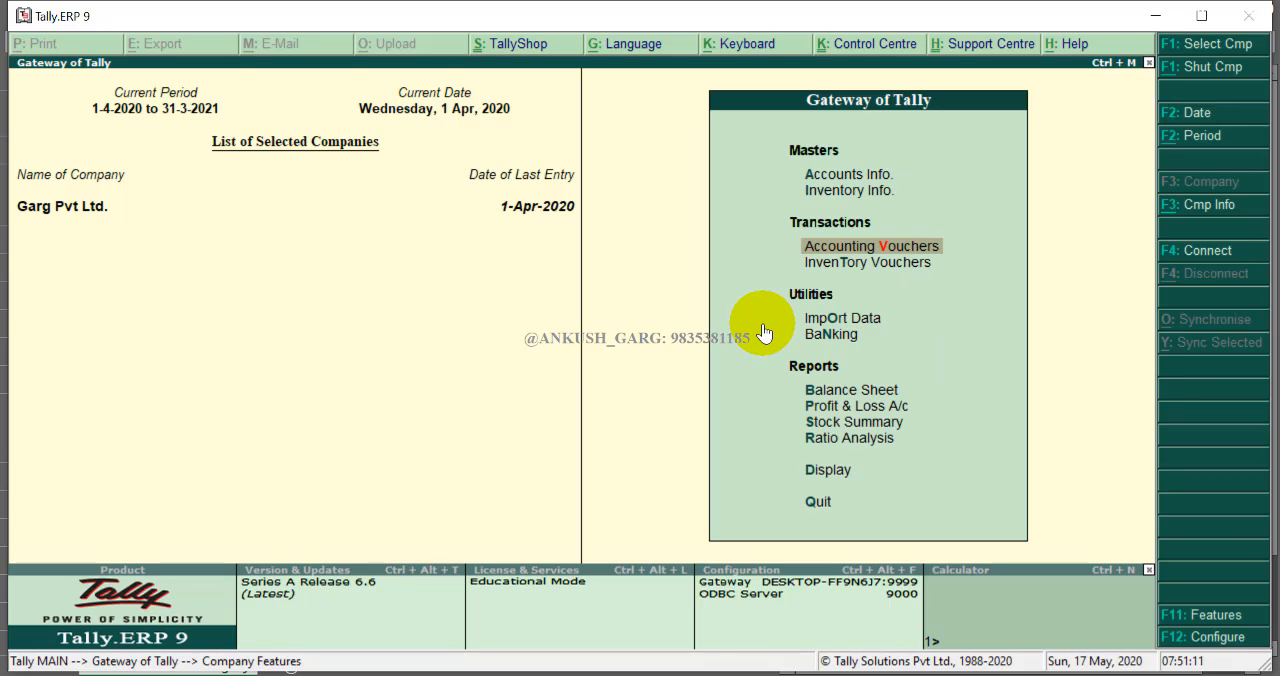
- Create a new cost category named Employees
key("Up")
key("Up")
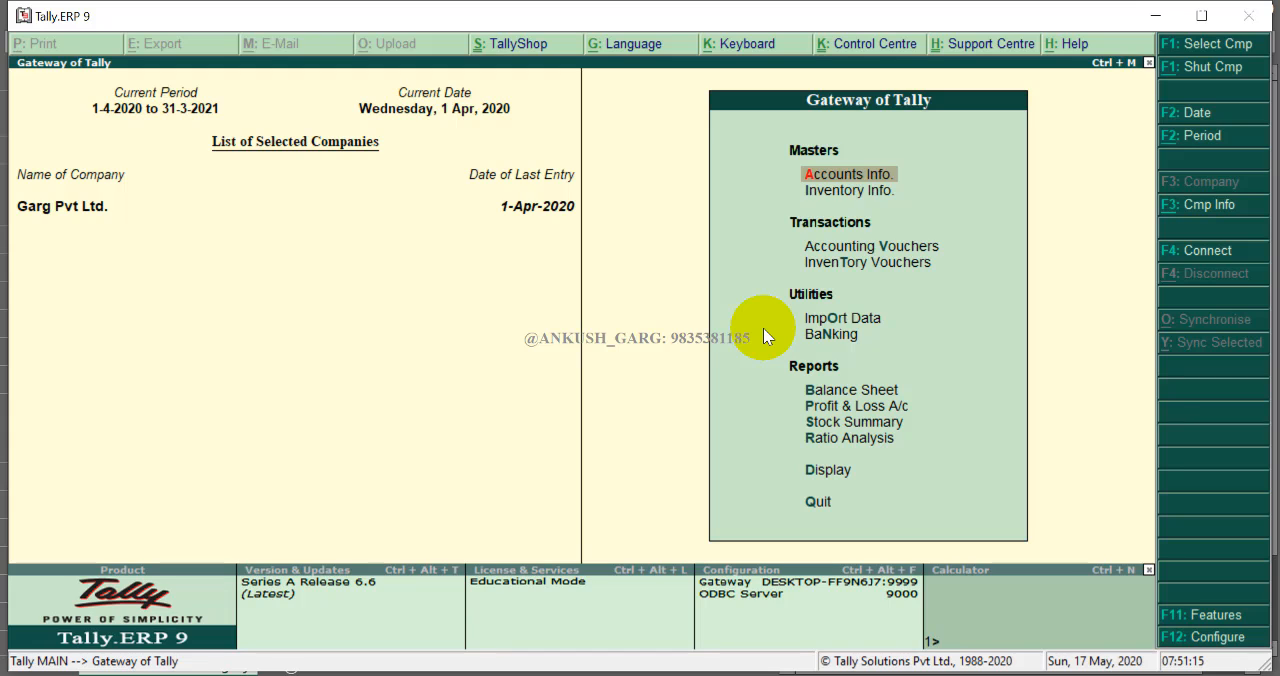
key("Return")
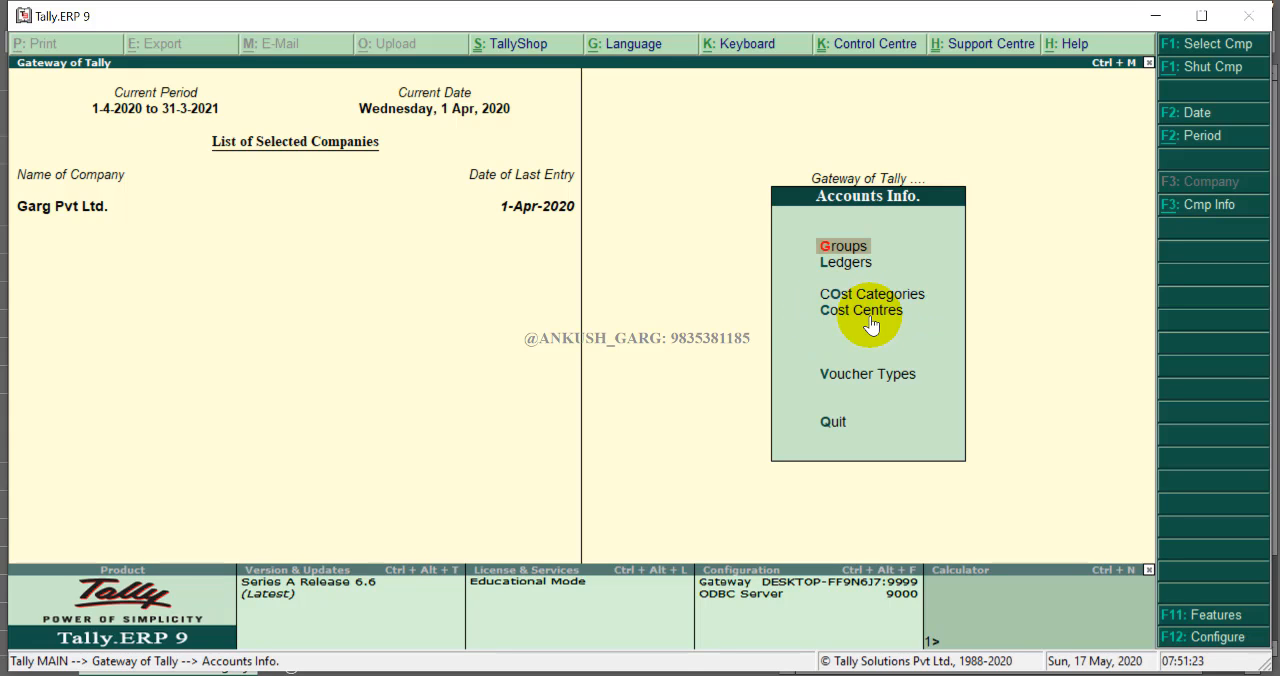
key("Down")
key("Down")
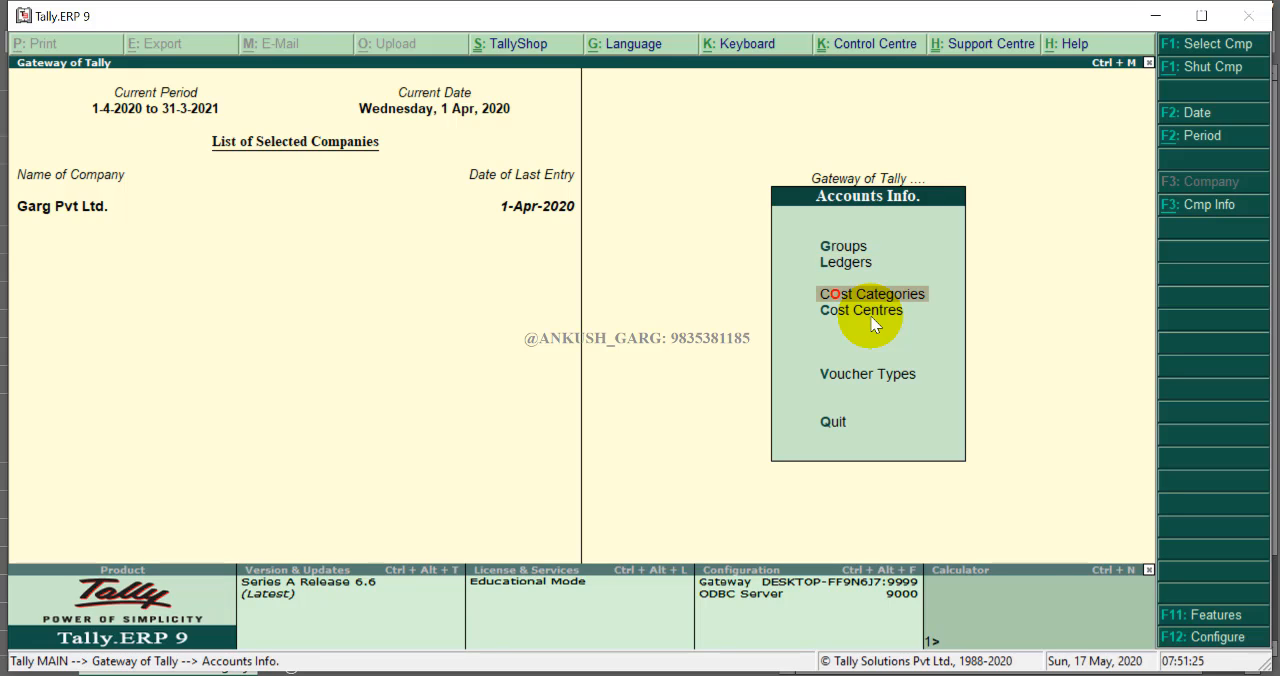
key("Down")
key("Up")
key("Return")
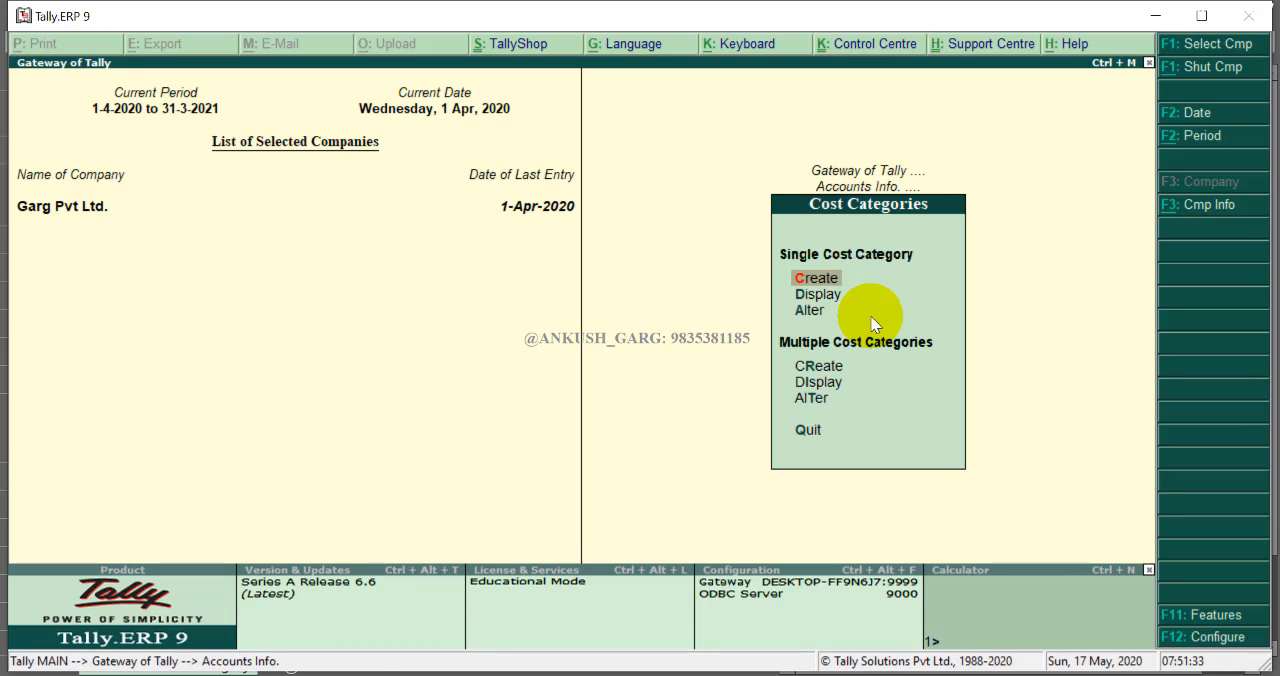
key("Return")
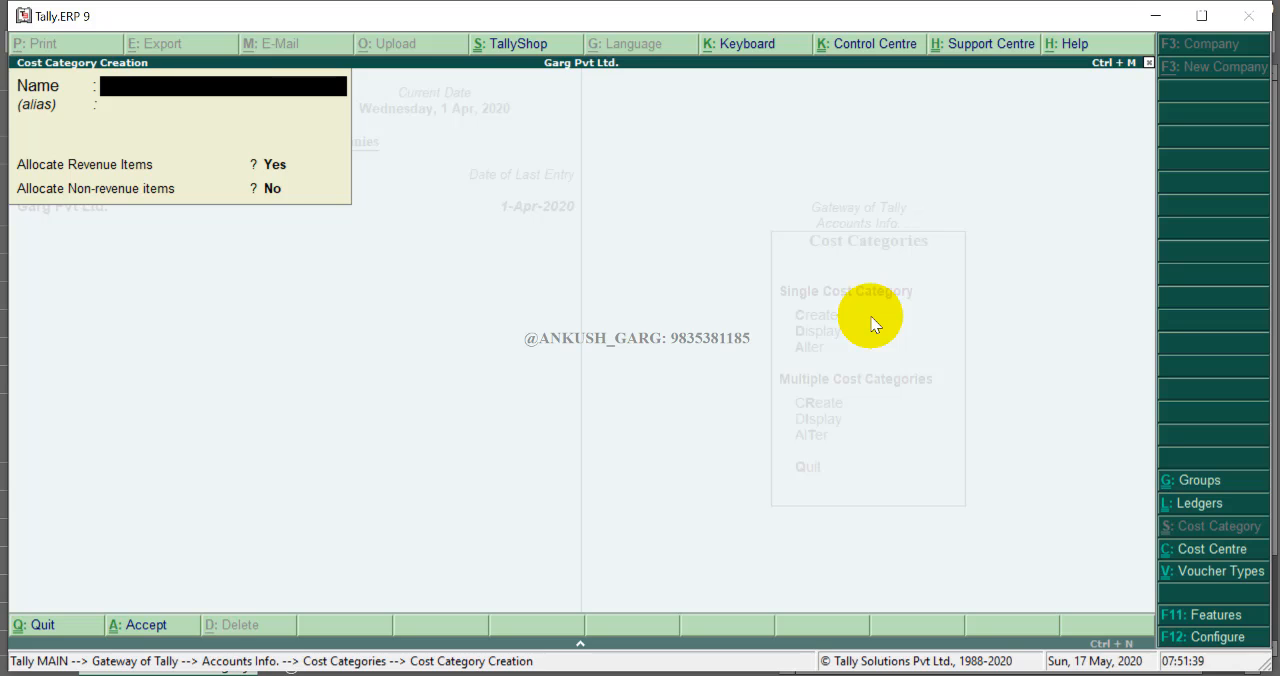
type("Employees")
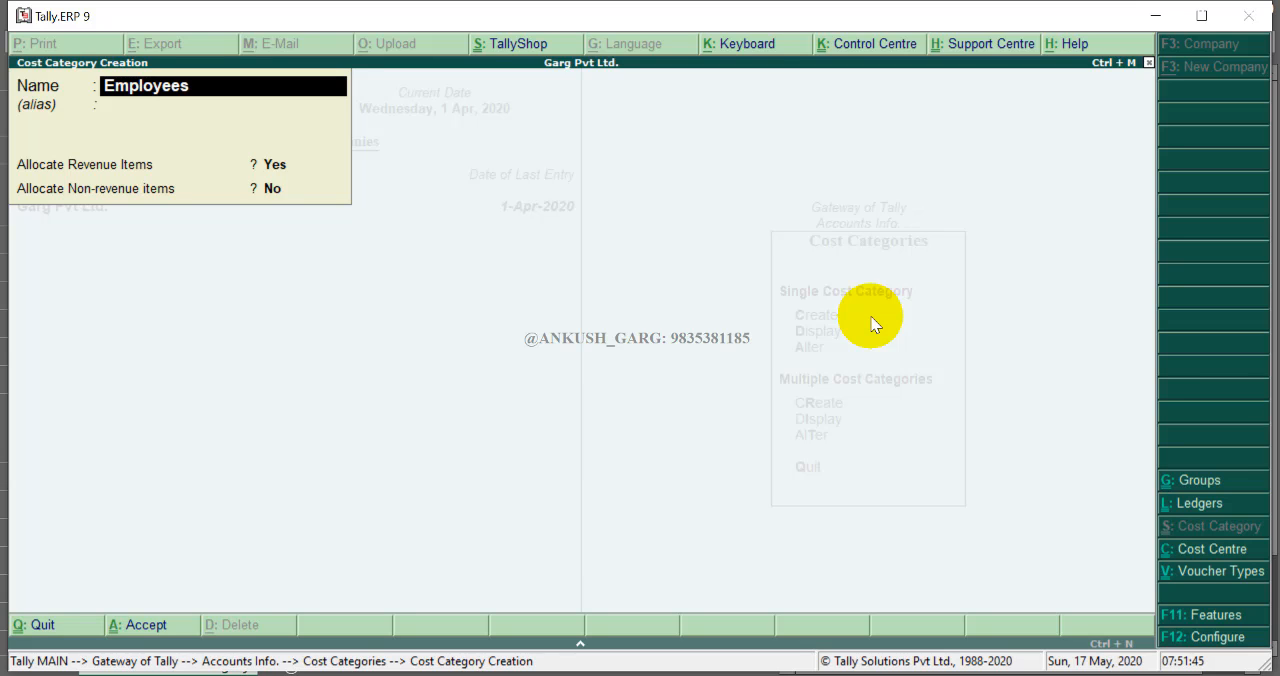
key("BackSpace")
type("'sSa")
key("BackSpace")
key("BackSpace")
key("BackSpace")
key("BackSpace")
type("s")
key("ctrl+a")
- Create a second cost category named Branch, check the worksheet, and close cost category creation
type("Branch")
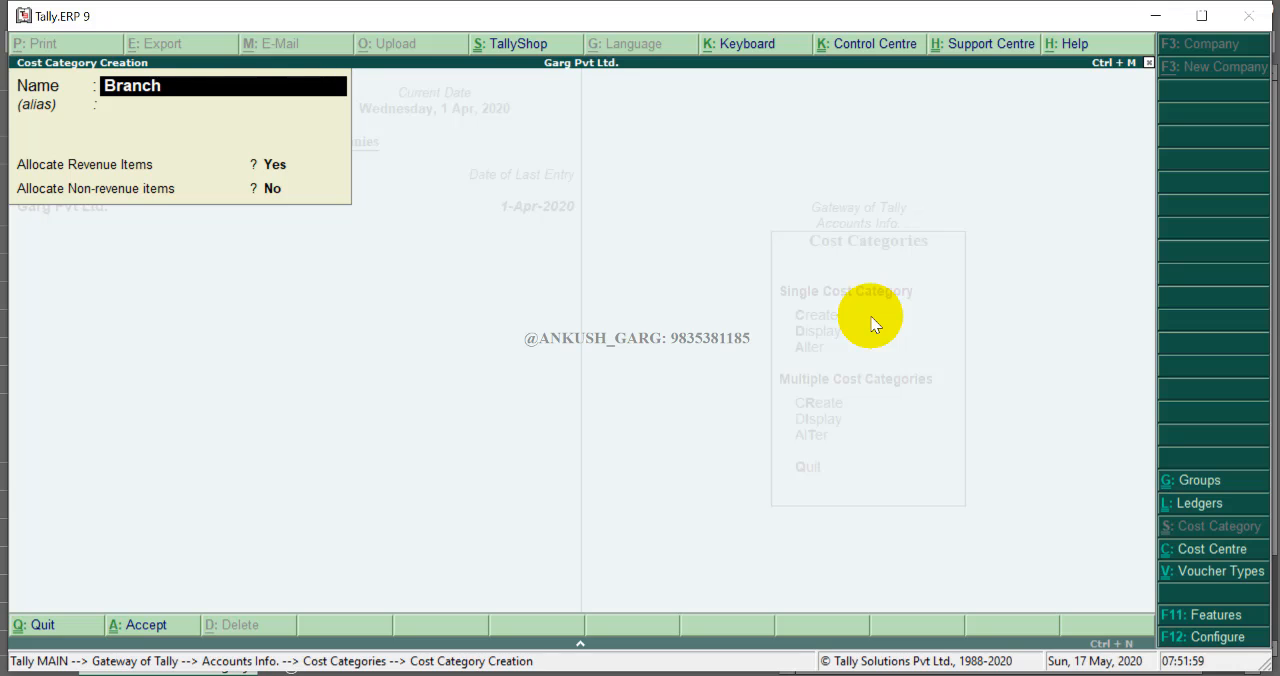
left_click(870, 322)
key("BackSpace")
key("BackSpace")
key("BackSpace")
key("BackSpace")
key("BackSpace")
key("BackSpace")
key("alt+Tab")
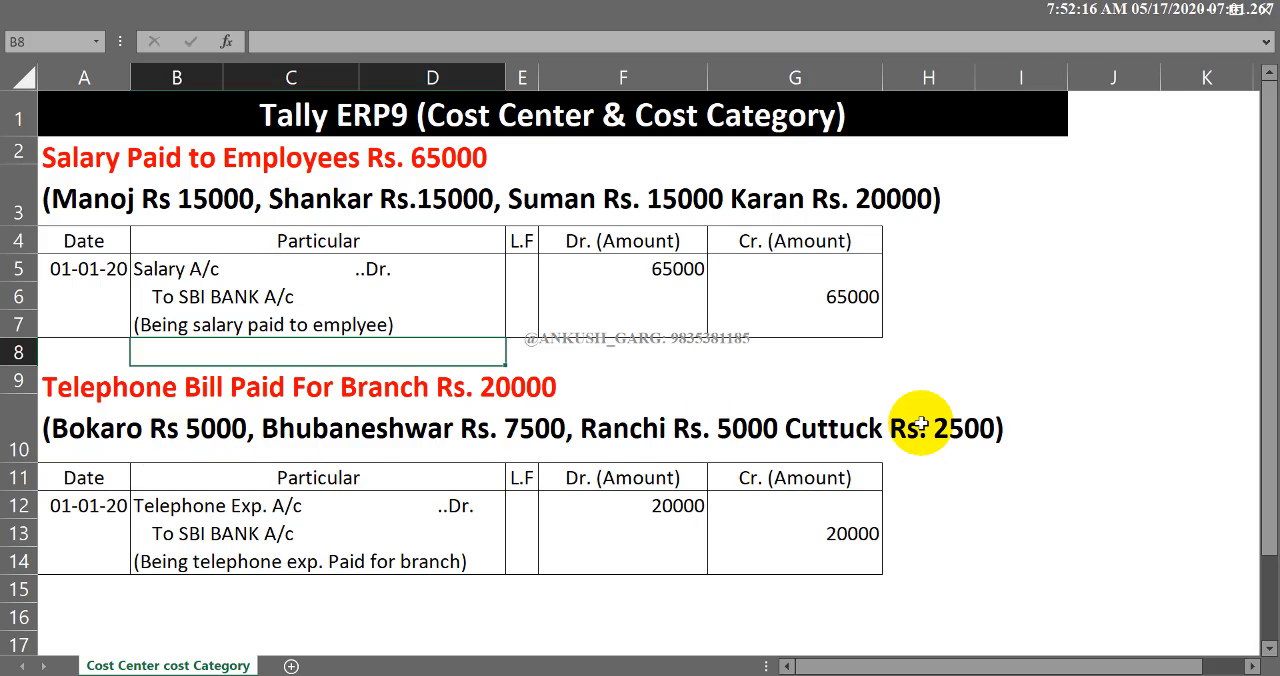
key("alt+Tab")
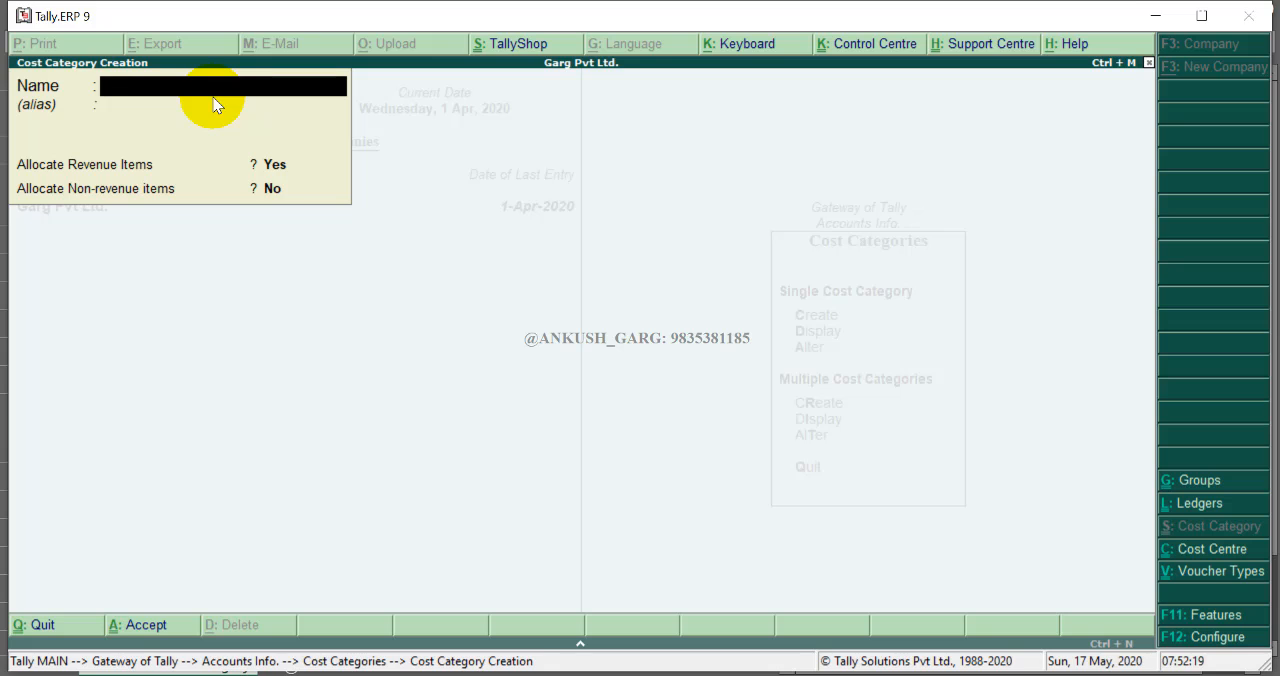
key("Escape")
key("Return")
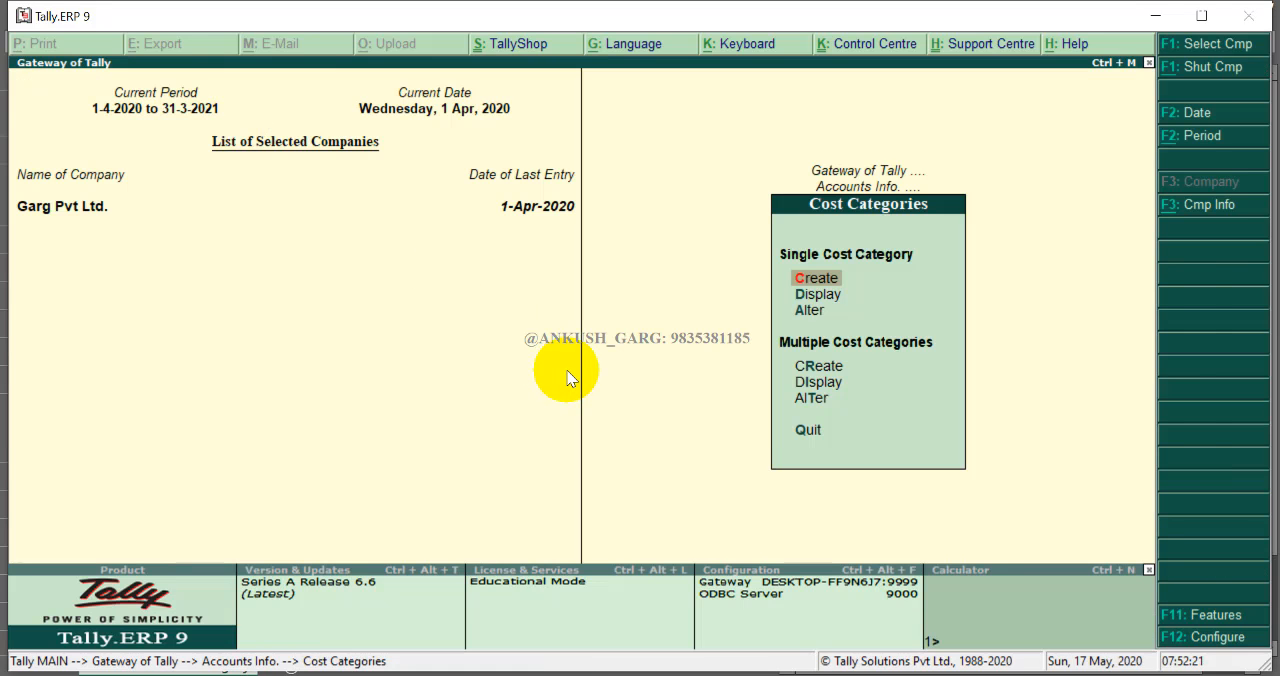
- Start creating a single cost centre under the Employees category
key("Escape")
key("Down")
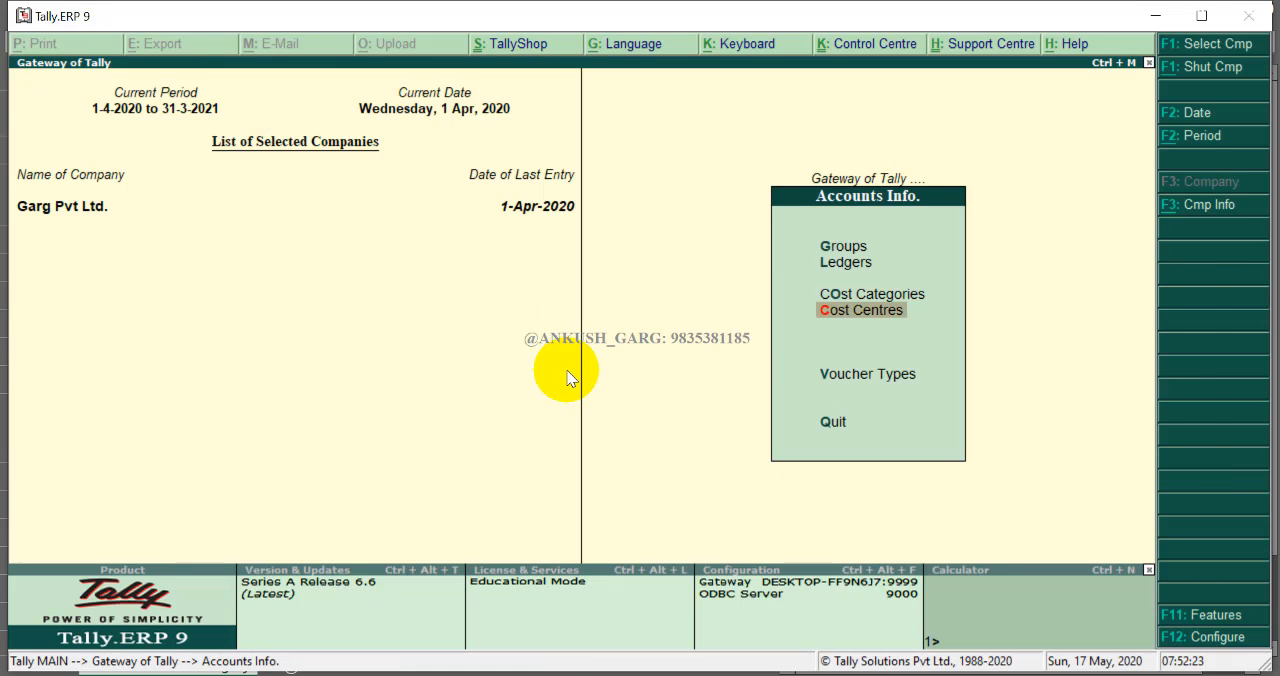
key("Return")
key("Return")
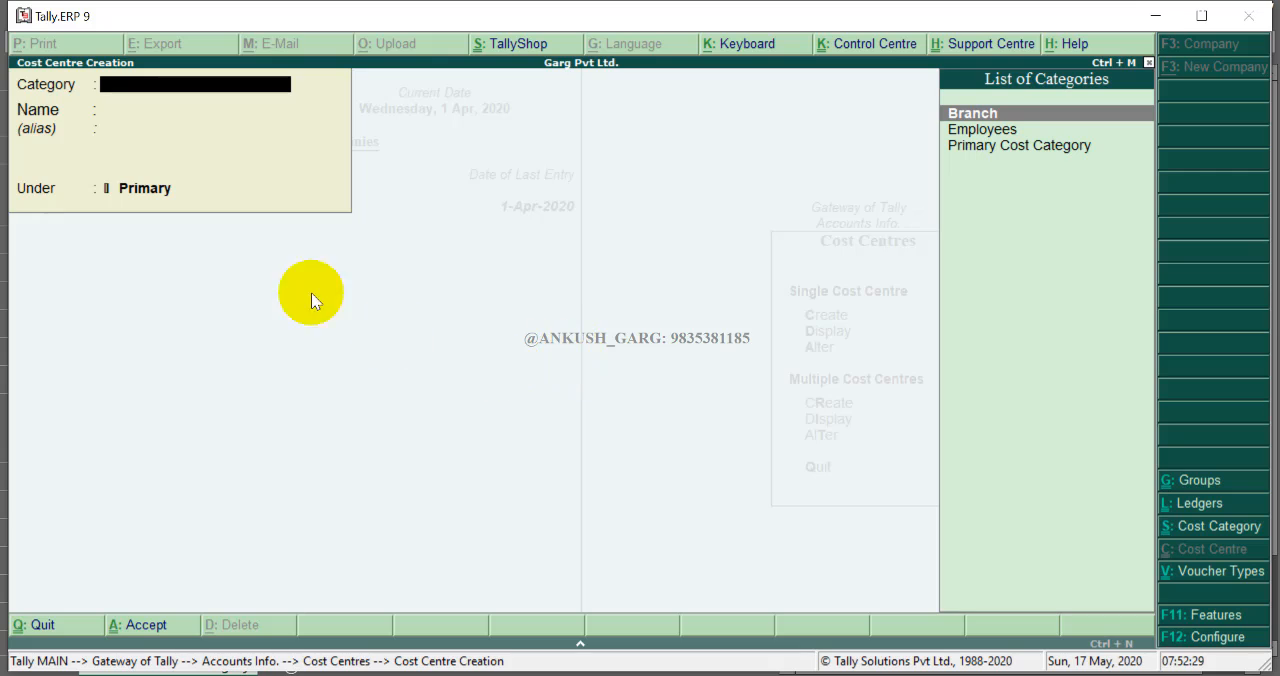
key("Down")
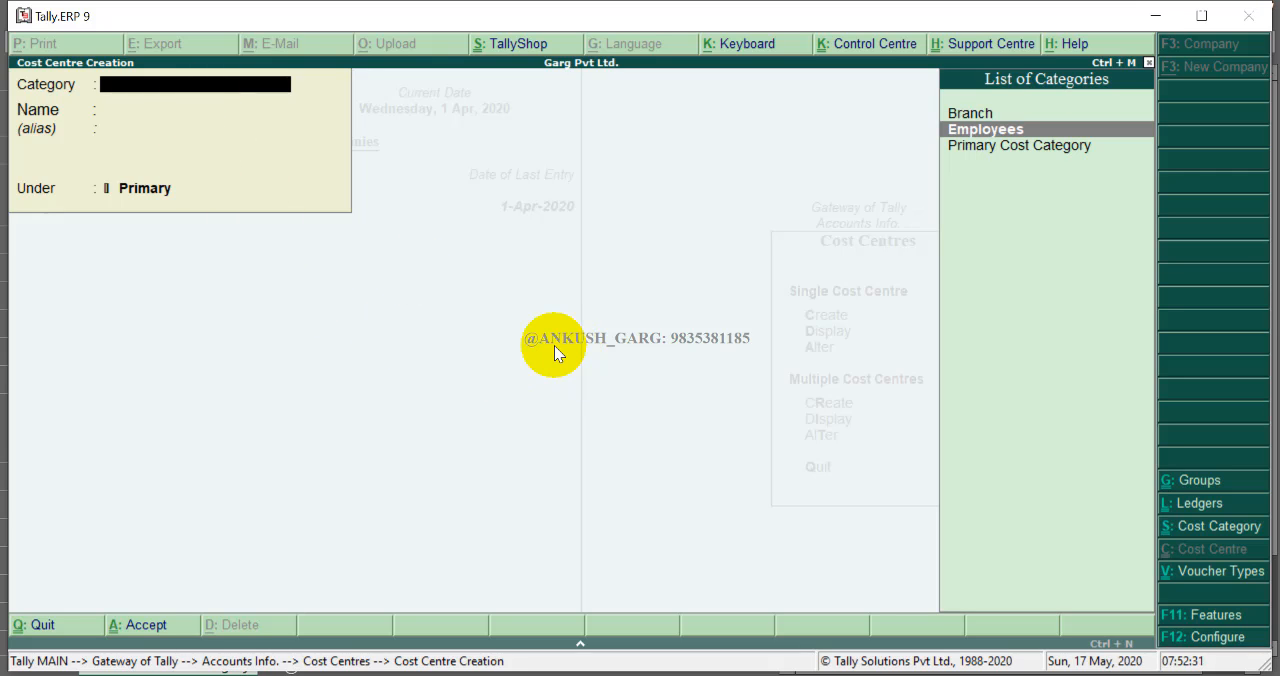
key("Return")
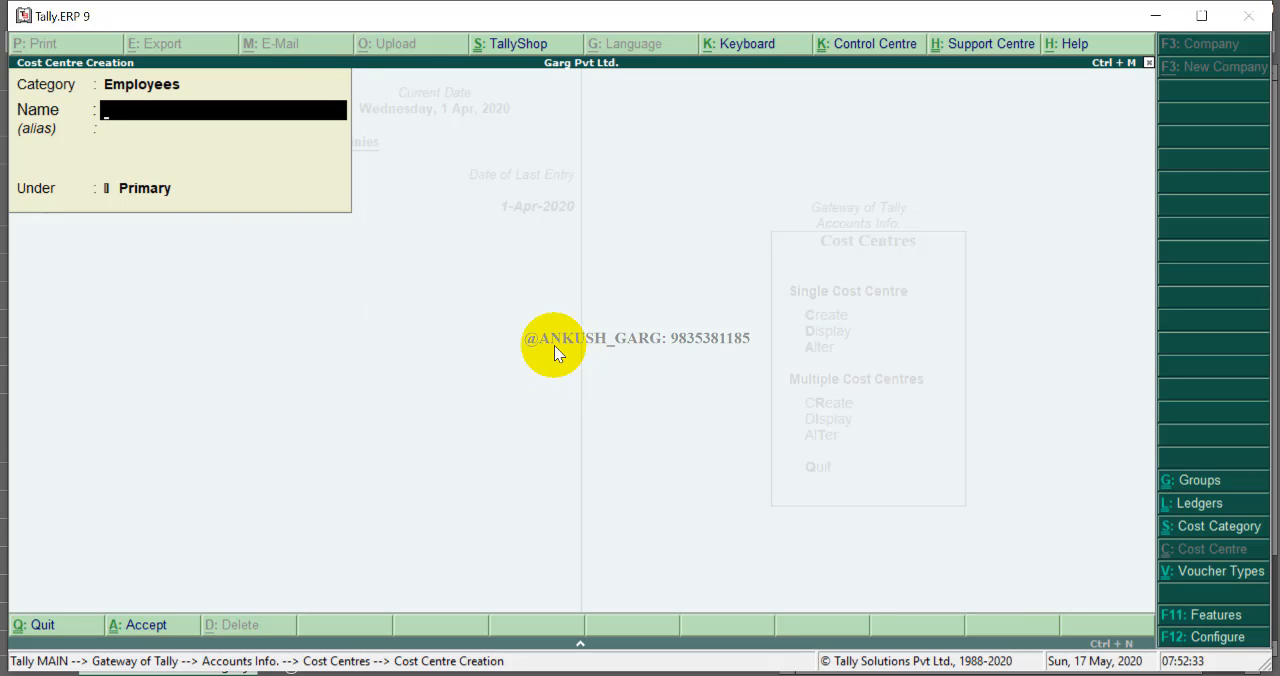
- Try entering the employee names from the worksheet as the cost centre name, erasing each one
key("alt+Tab")
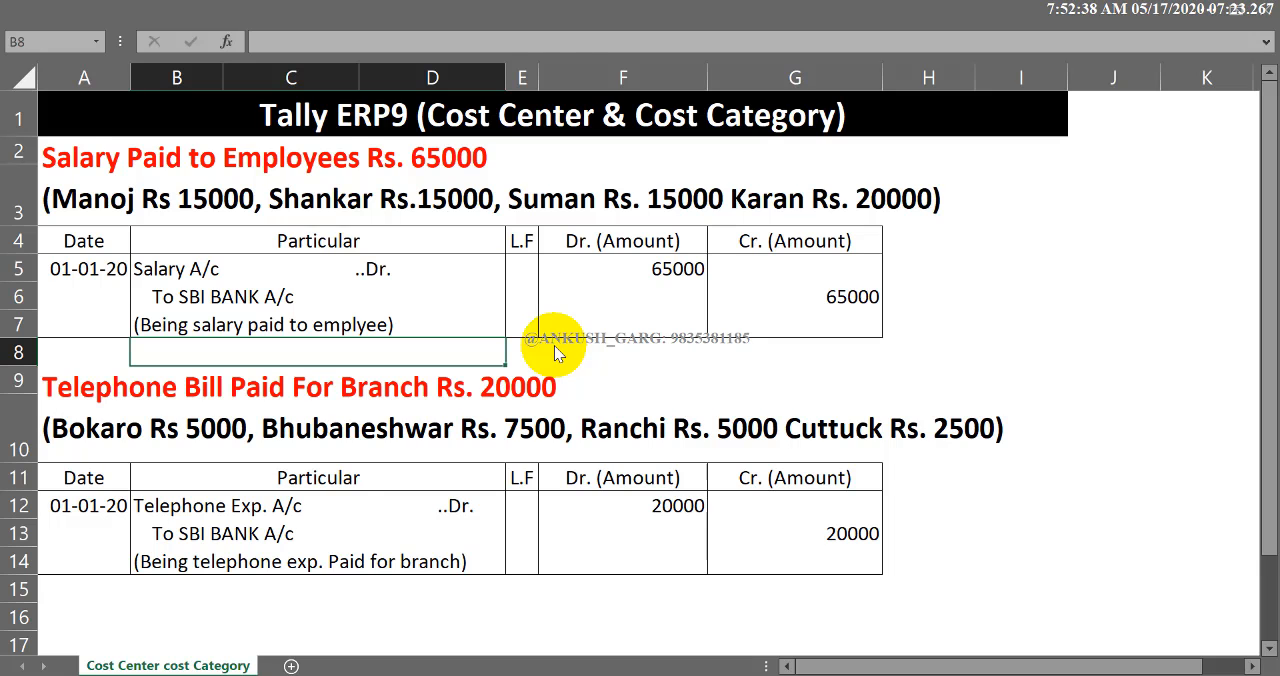
key("alt+Tab")
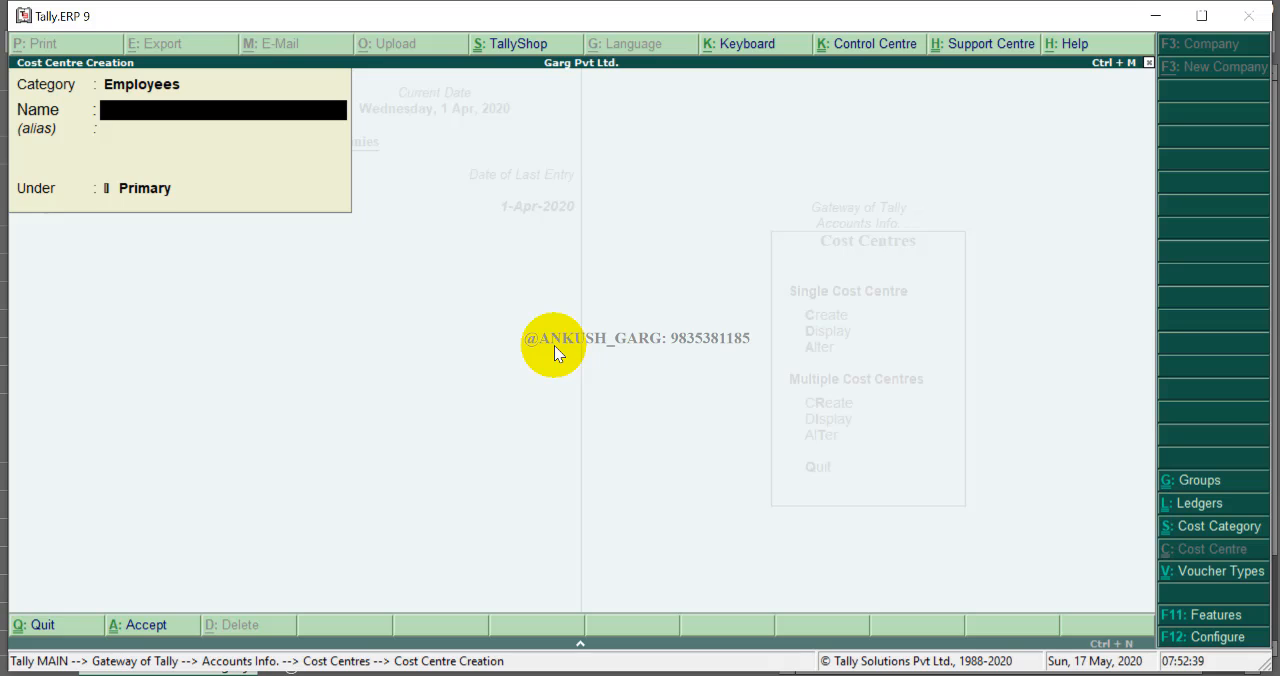
type("Manoj")
key("BackSpace")
key("BackSpace")
key("BackSpace")
key("BackSpace")
key("BackSpace")
type("Shankar")
key("BackSpace")
key("BackSpace")
key("BackSpace")
key("BackSpace")
key("BackSpace")
key("BackSpace")
key("BackSpace")
type("Suman")
key("BackSpace")
key("BackSpace")
key("BackSpace")
key("BackSpace")
key("BackSpace")
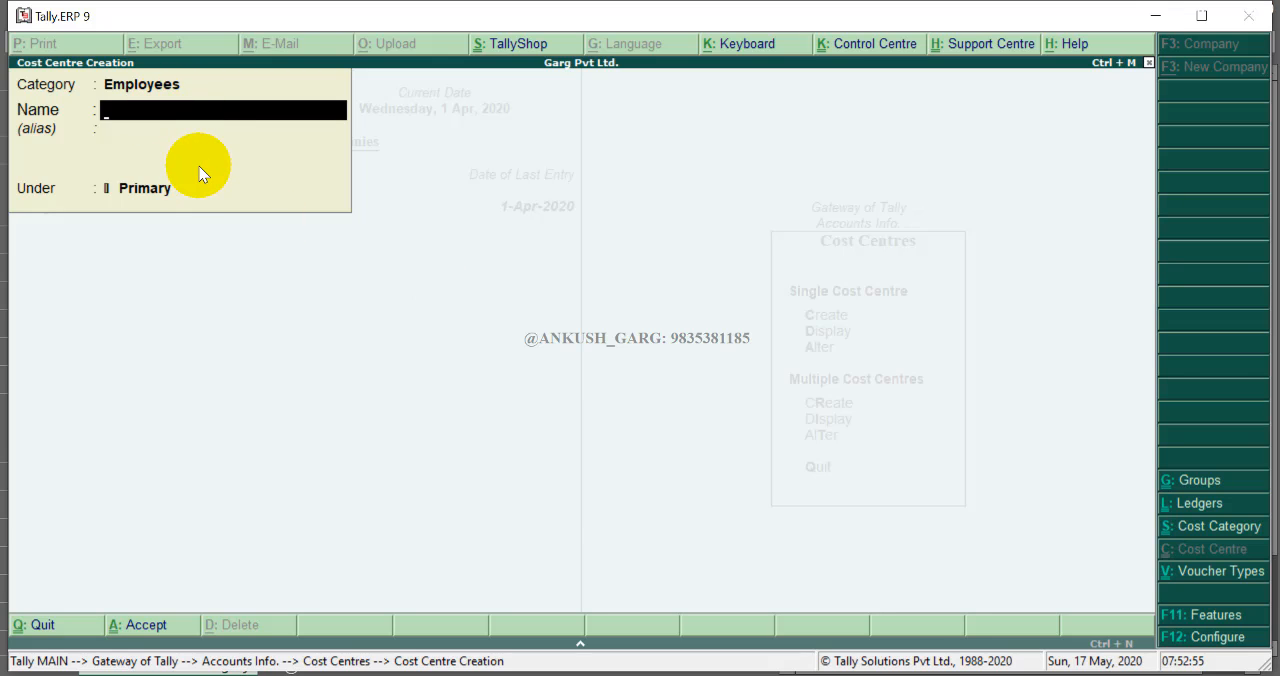
- Create a cost centre named Karan in the Employees category
type("Karan")
key("BackSpace")
key("BackSpace")
key("BackSpace")
key("BackSpace")
key("BackSpace")
key("BackSpace")
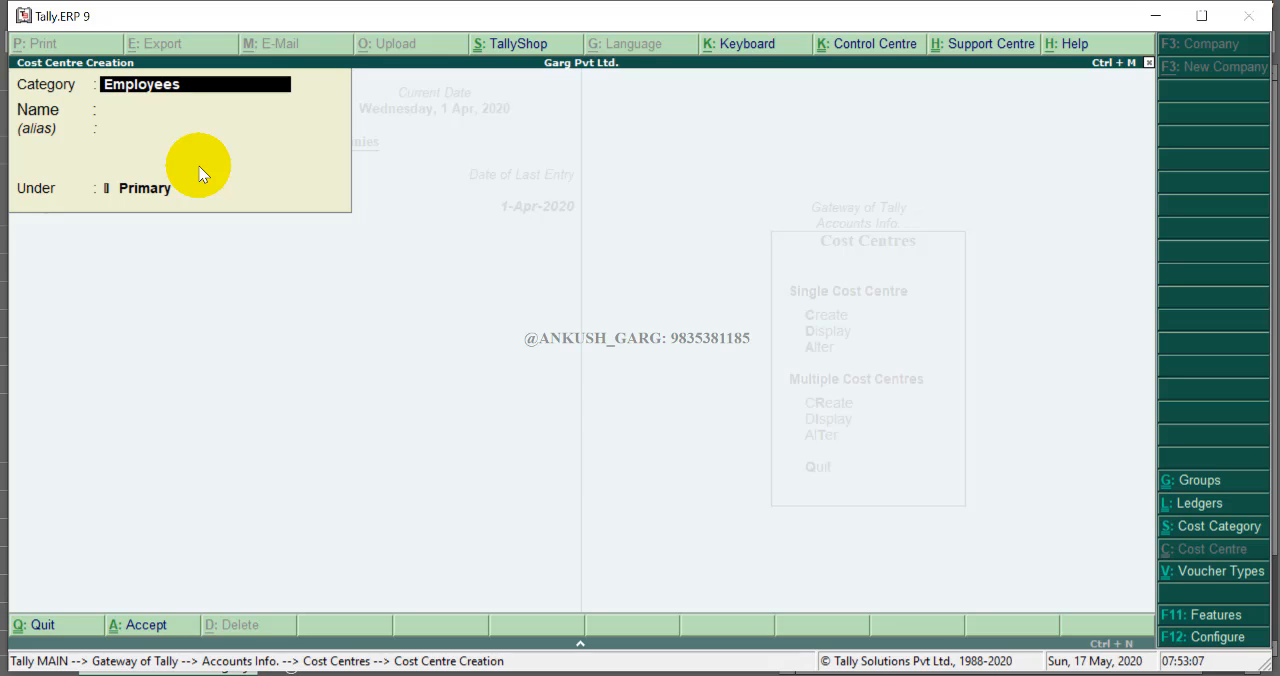
- Switch the category to Branch and create the cost centres Bokaro and Bhubaneswar
key("BackSpace")
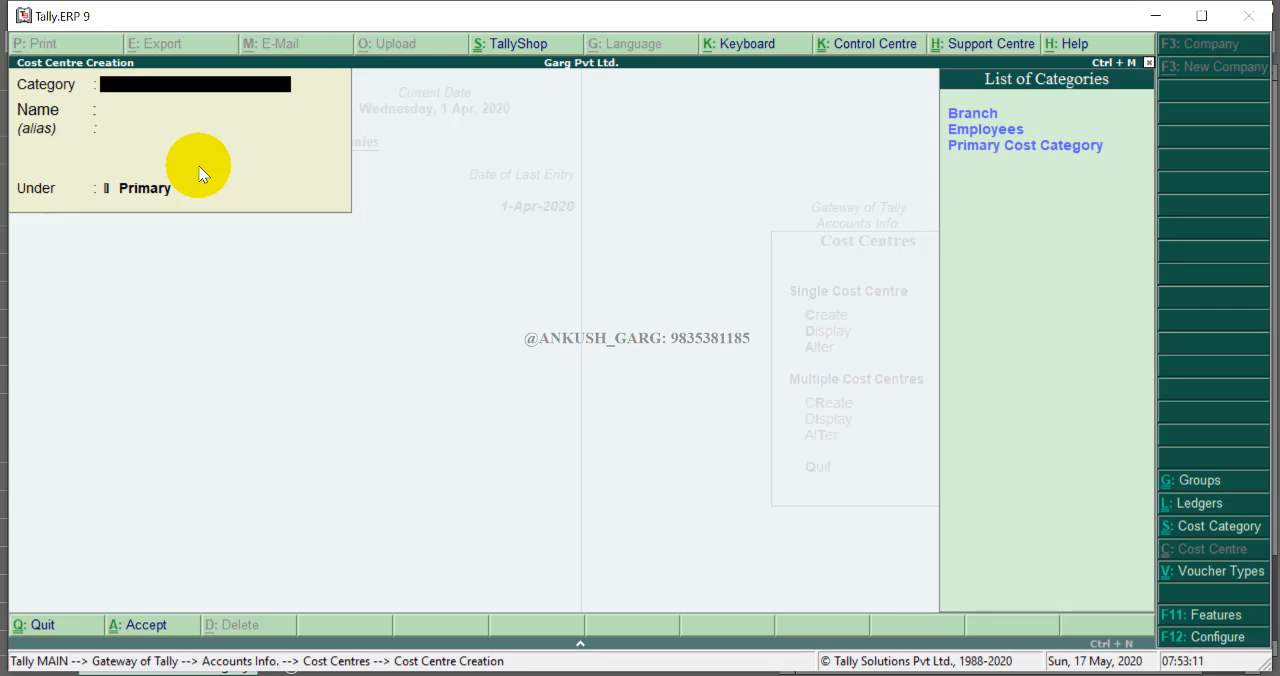
key("Down")
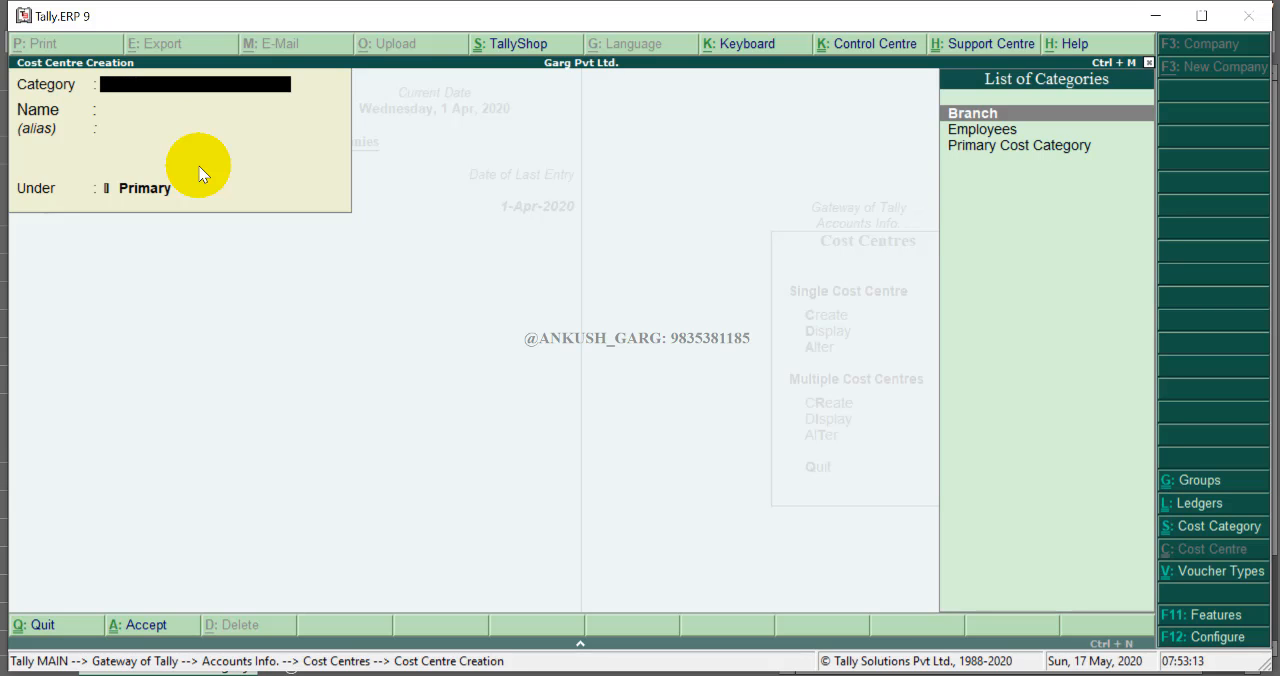
key("Return")
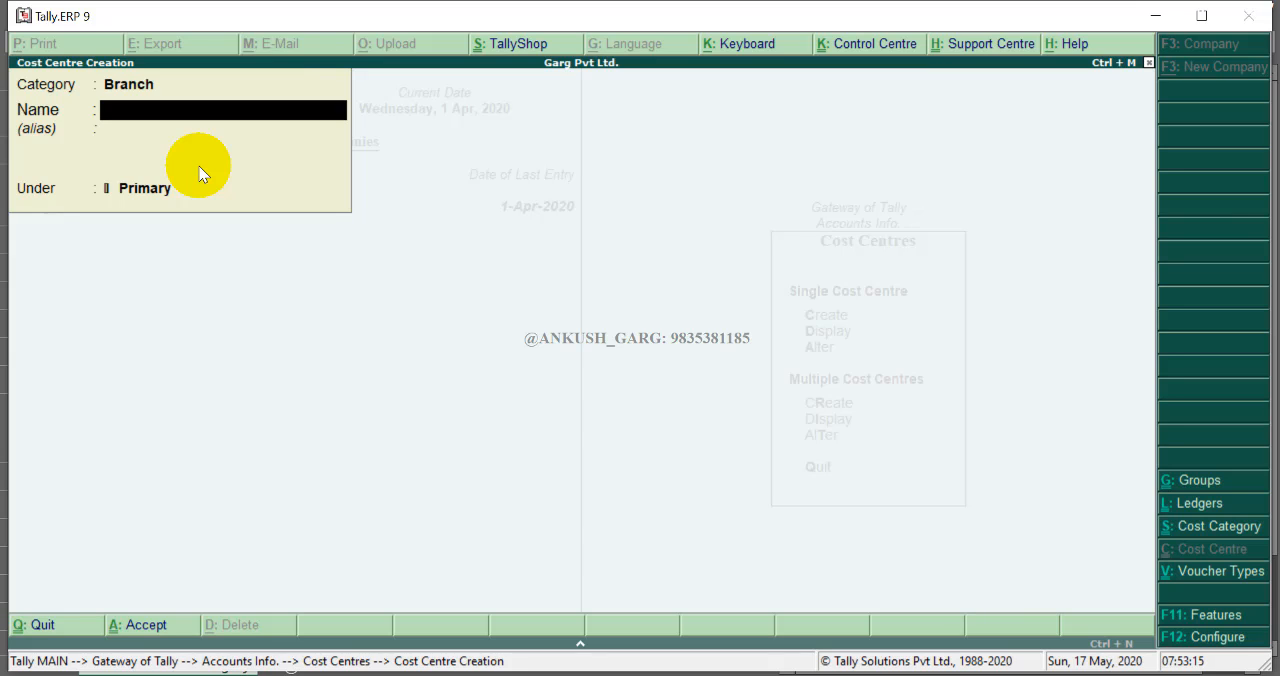
type("Bhubaneswar")
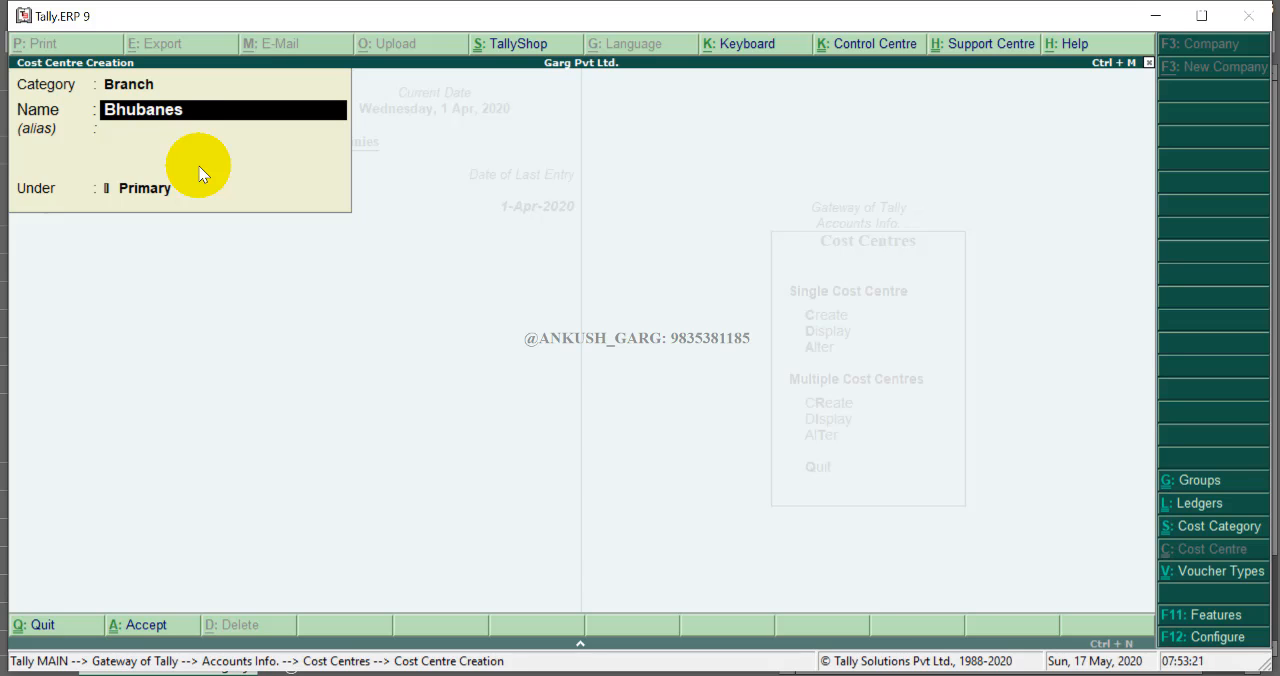
key("ctrl+a")
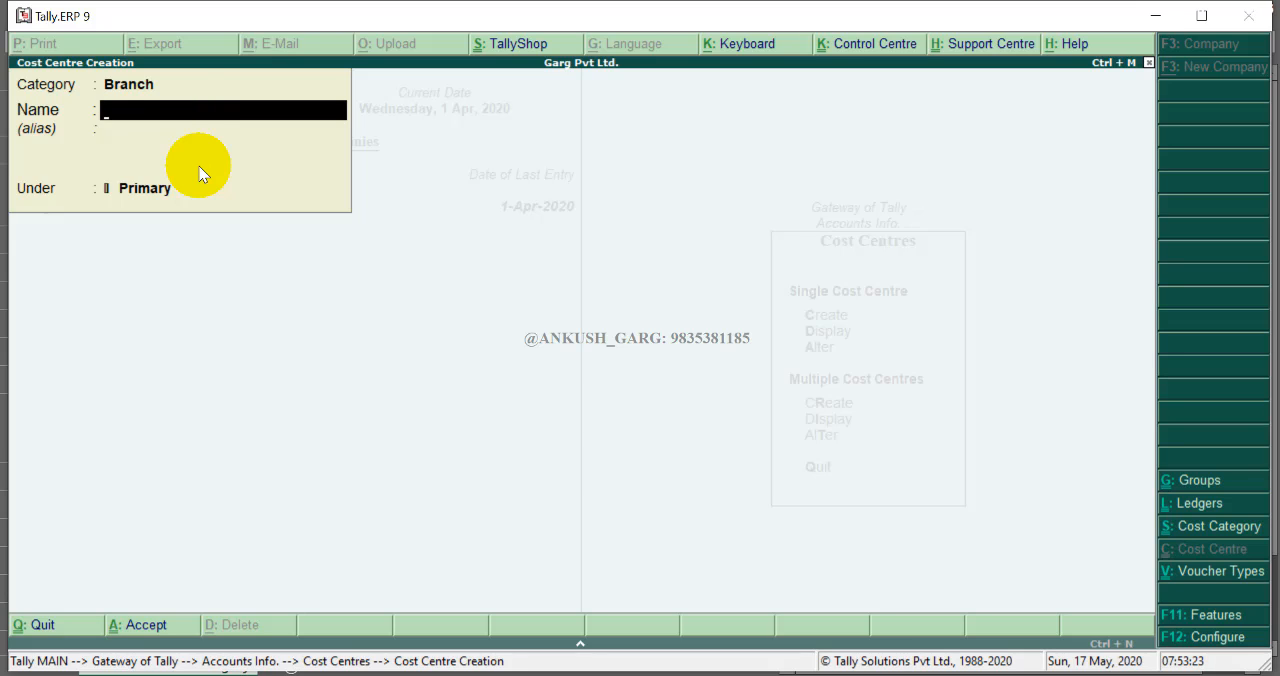
- Create the Branch cost centres Cuttuck and Ranchi, and close cost centre creation
type("Cuttuck")
key("ctrl+a")
type("Ranchi")
key("ctrl+a")
key("Escape")
- Display the list of all cost centres to review them, then return to the accounts menu
key("Return")
key("Down")
key("Return")
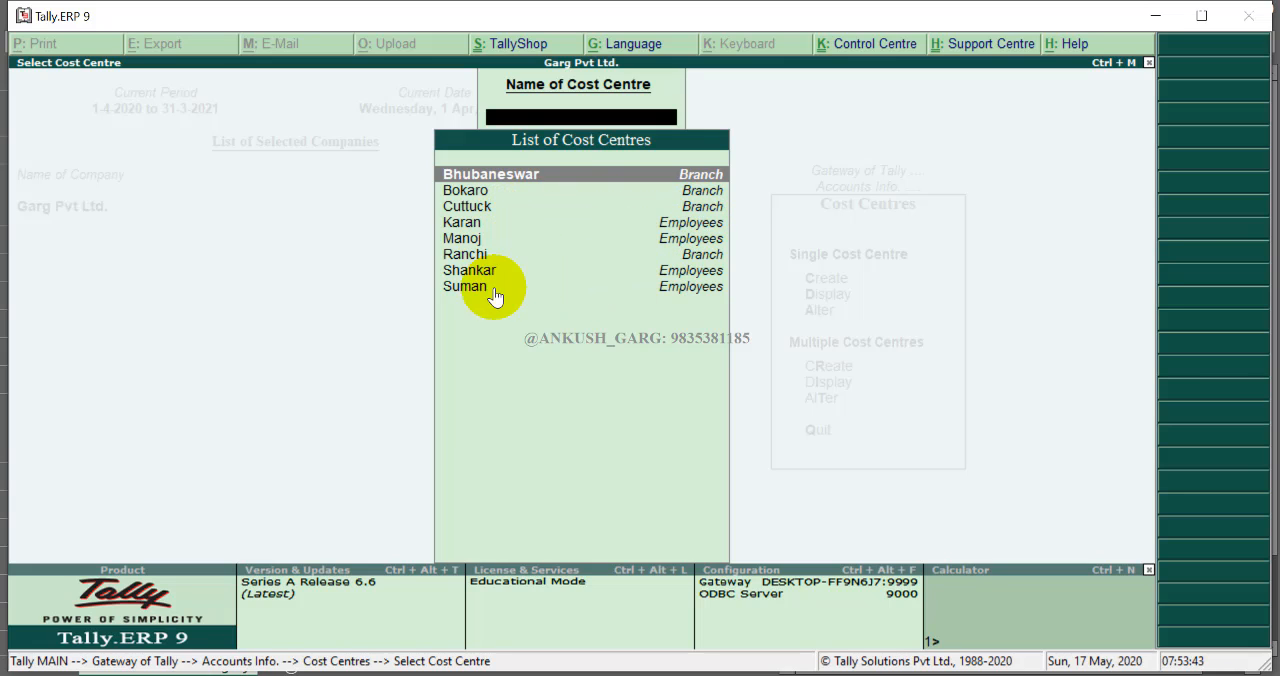
key("Escape")
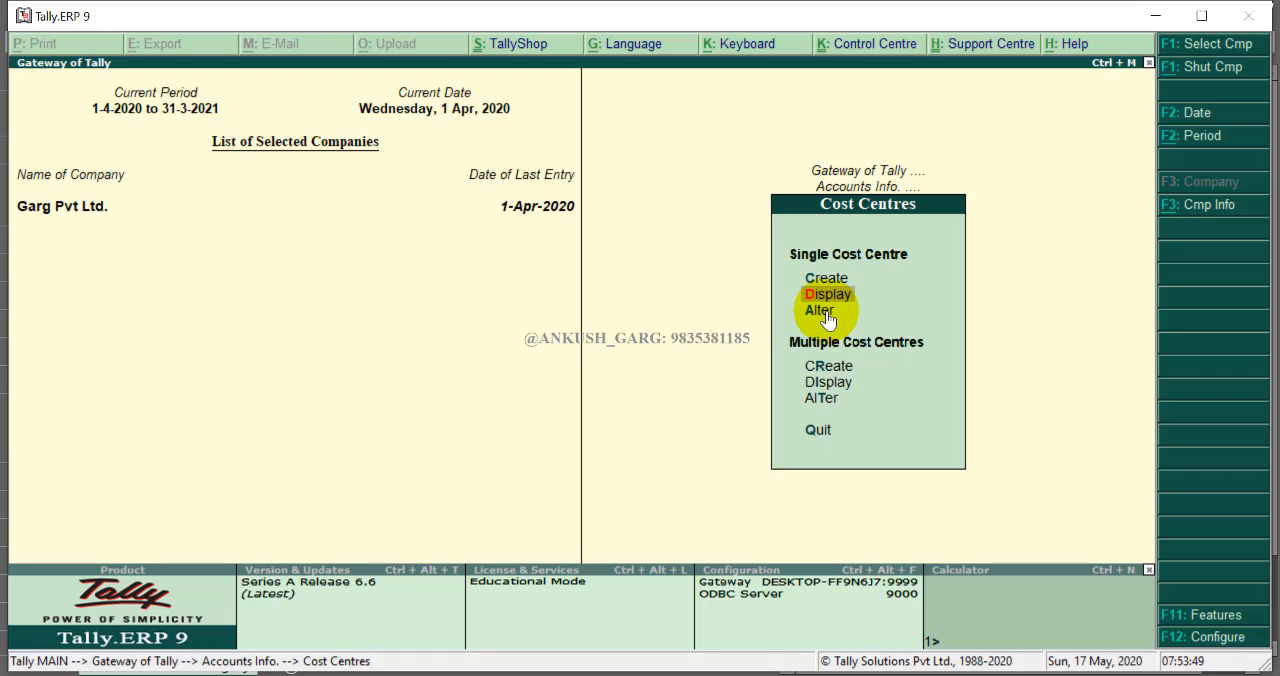
key("Escape")
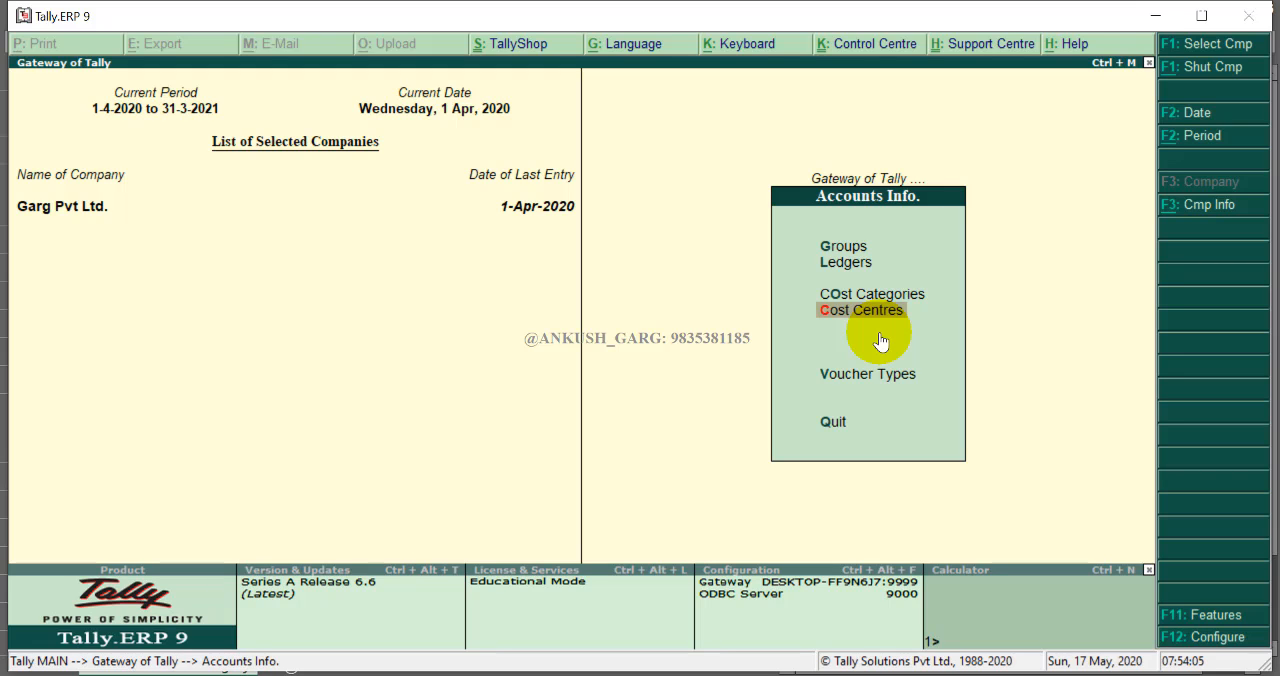
- Open the Salary A/c ledger for alteration to check that cost centres are applicable, and accept it
left_click(887, 297)
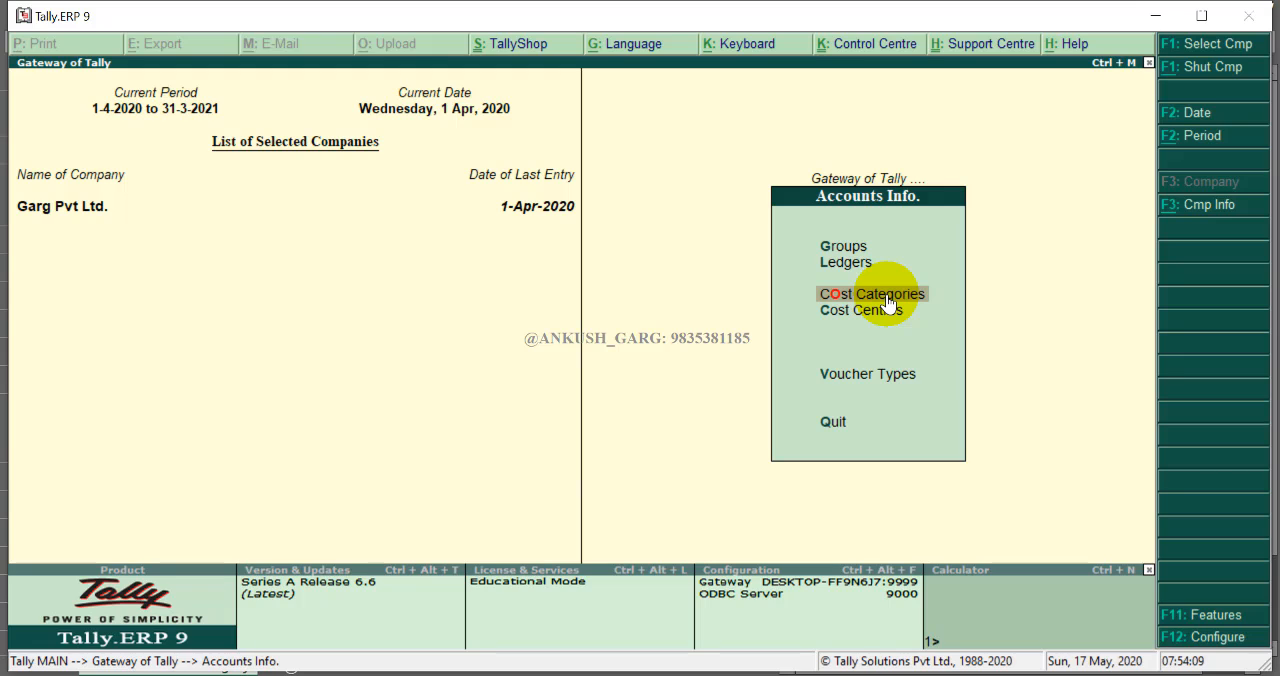
left_click(835, 318)
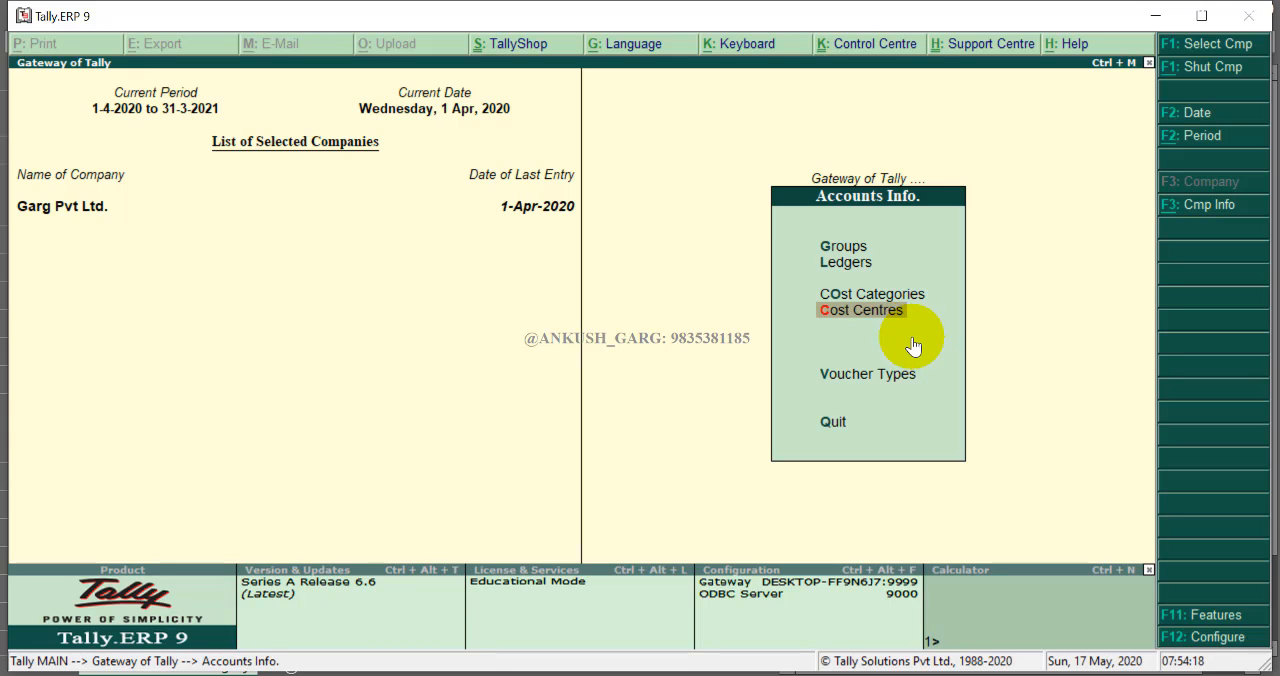
key("Up")
key("Up")
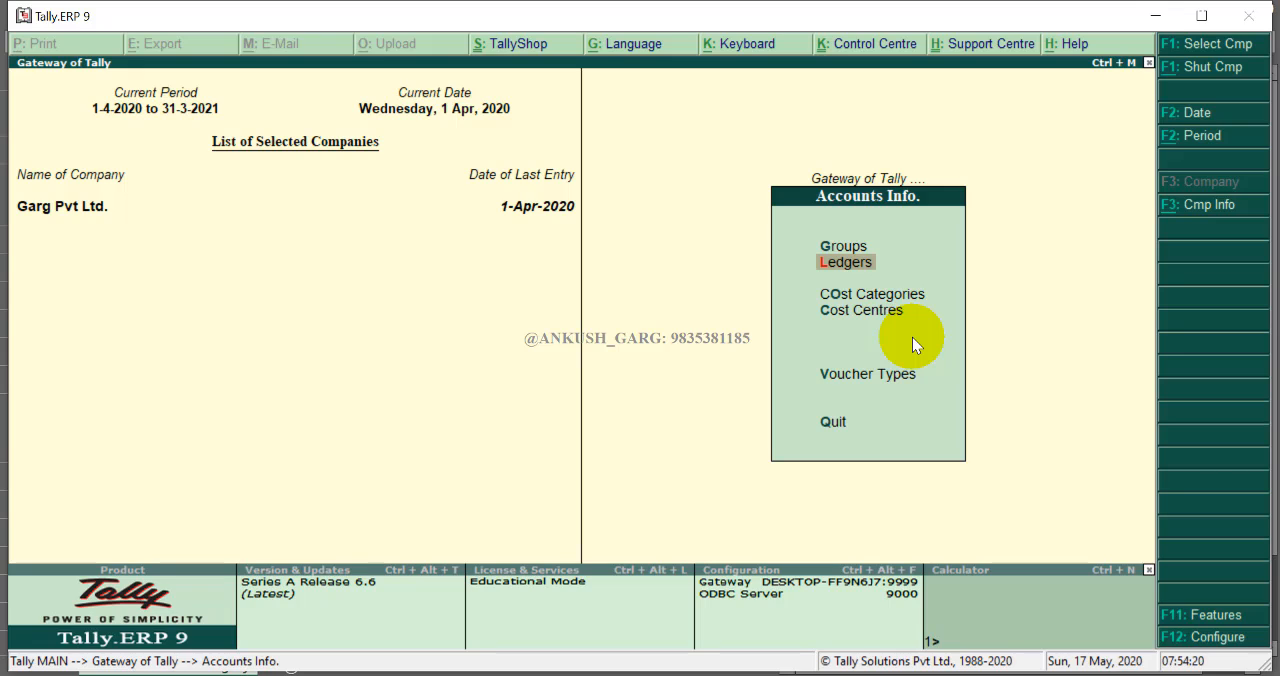
key("Return")
key("Down")
key("Down")
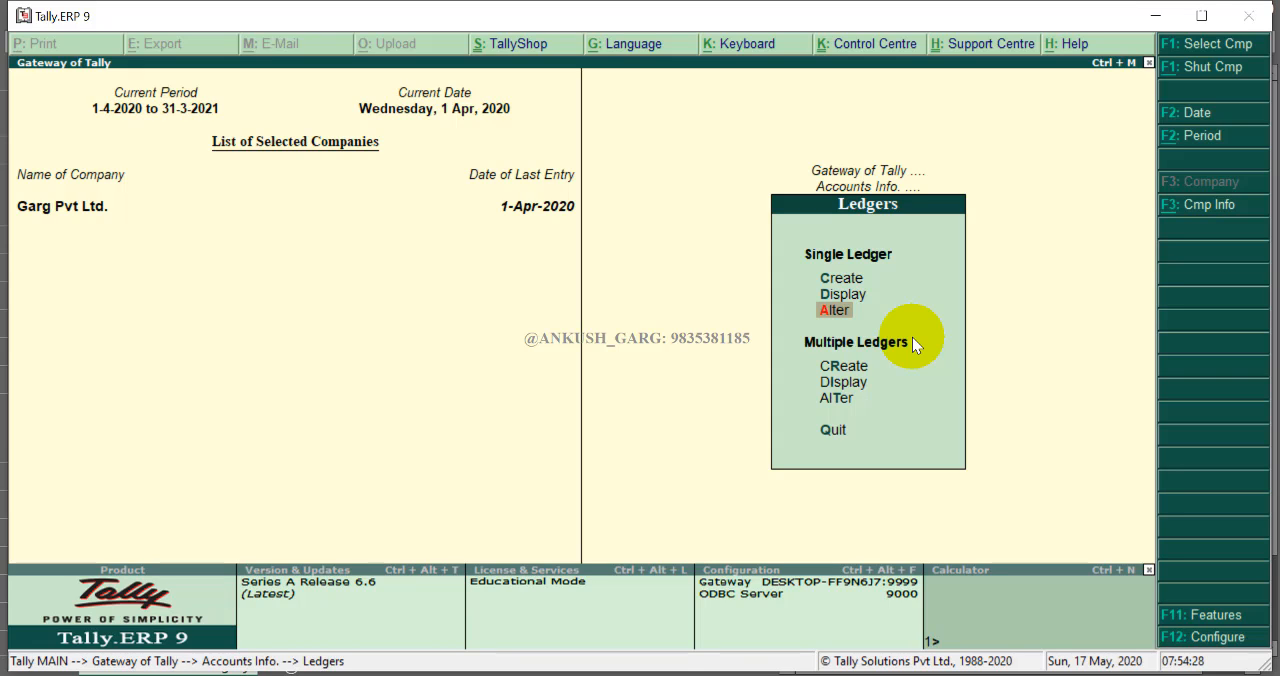
key("Up")
key("Up")
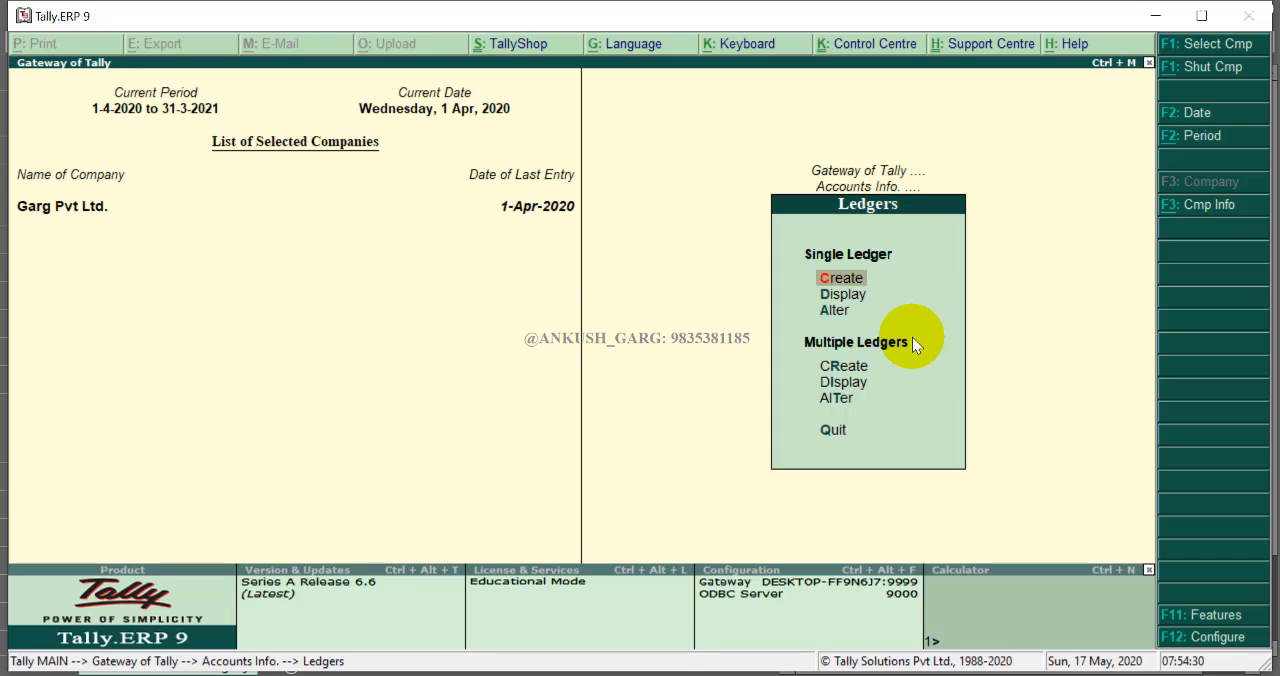
key("Down")
key("Down")
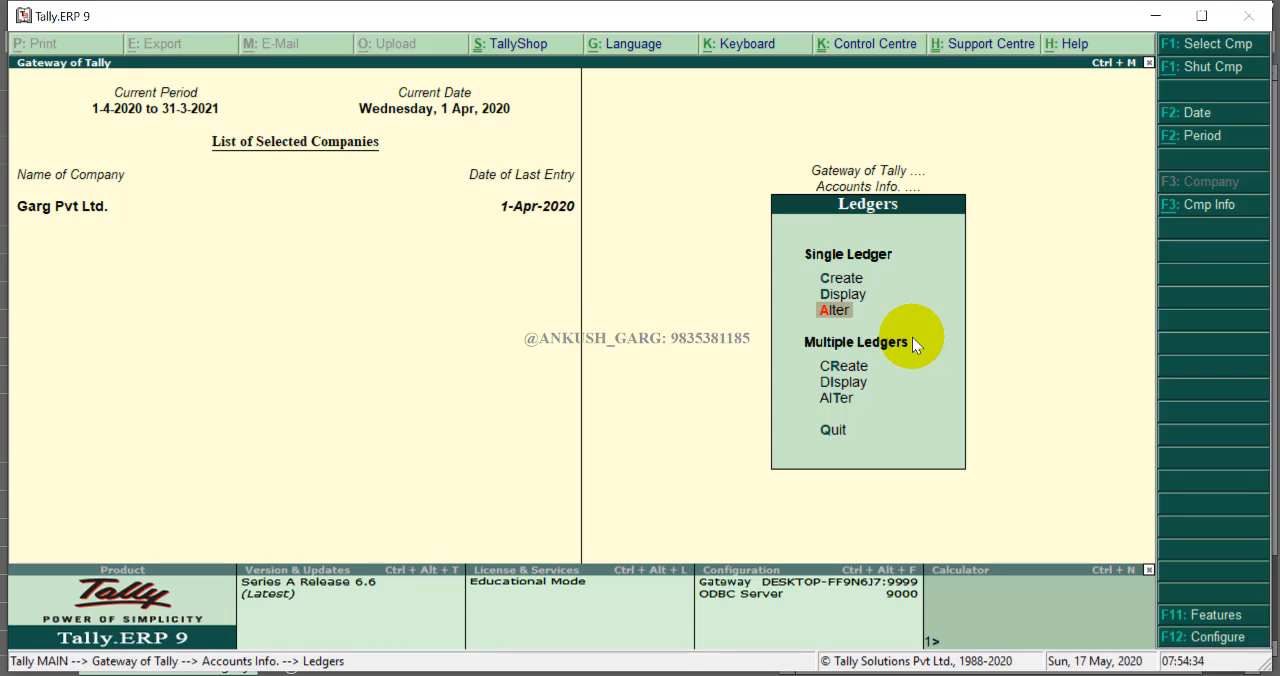
key("Return")
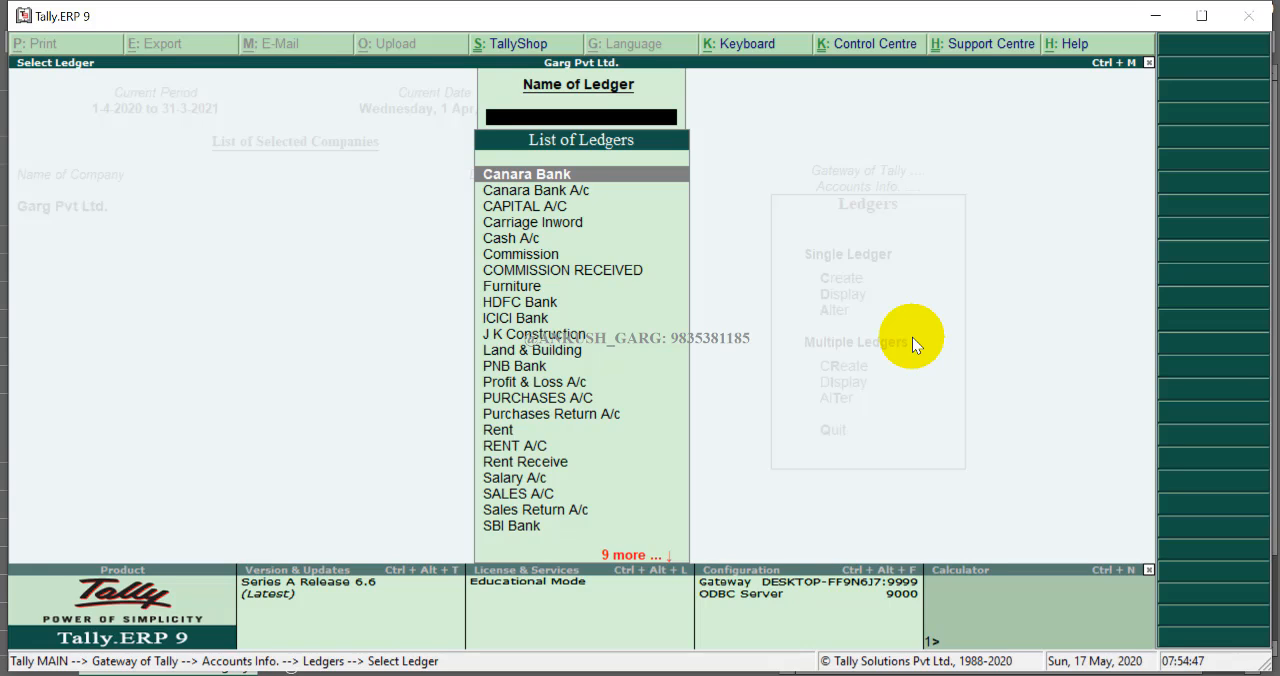
type("Sa")
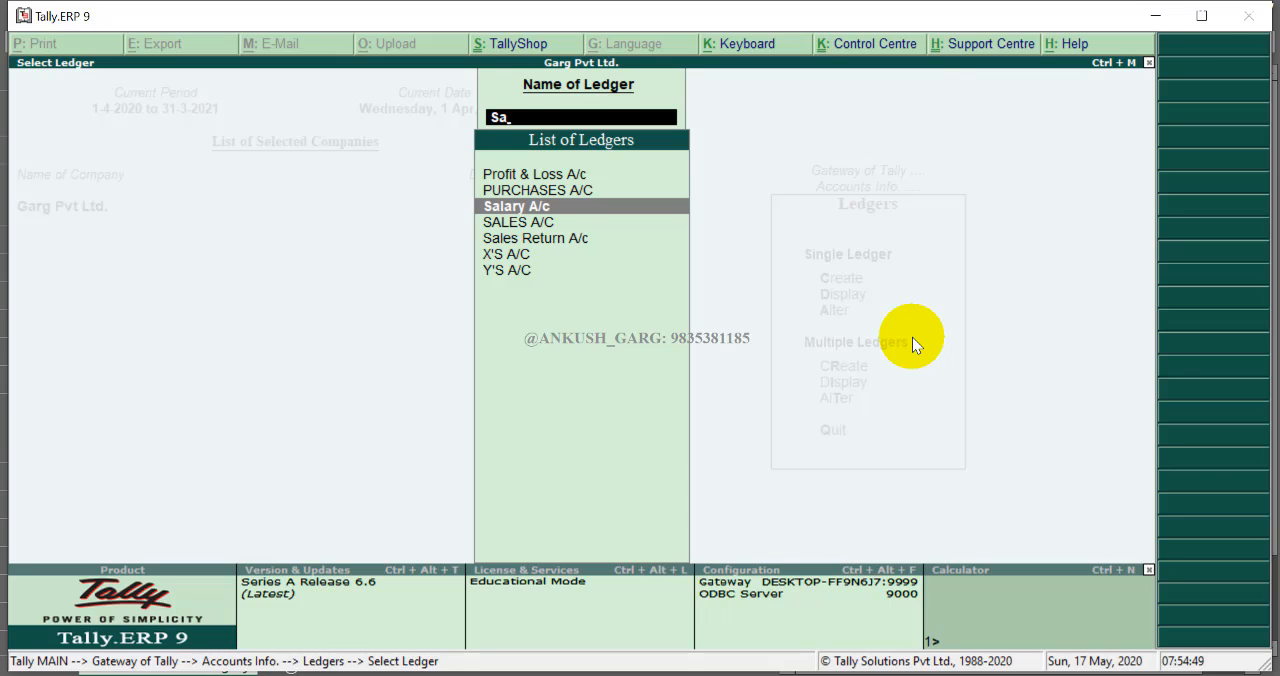
key("Return")
key("Return")
key("Return")
key("Return")
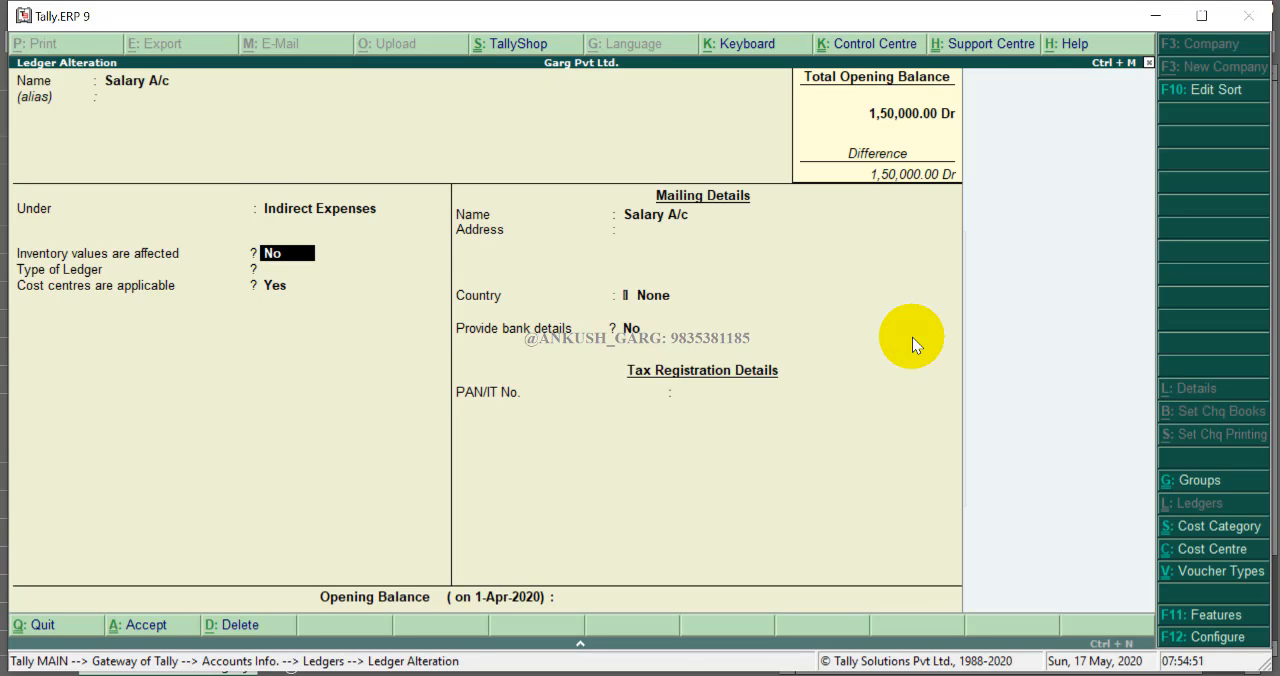
key("Return")
key("Return")
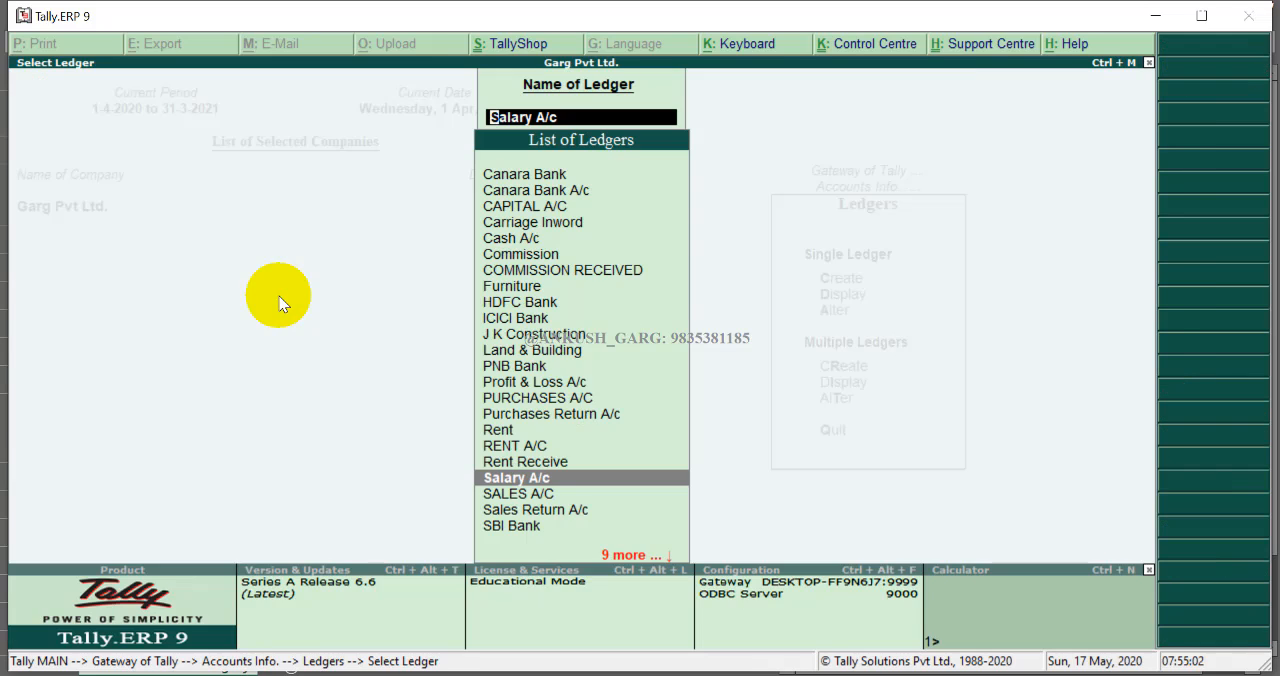
- Open the Telephone Exp. ledger to check that cost centres are applicable, then leave ledger alteration
type("T")
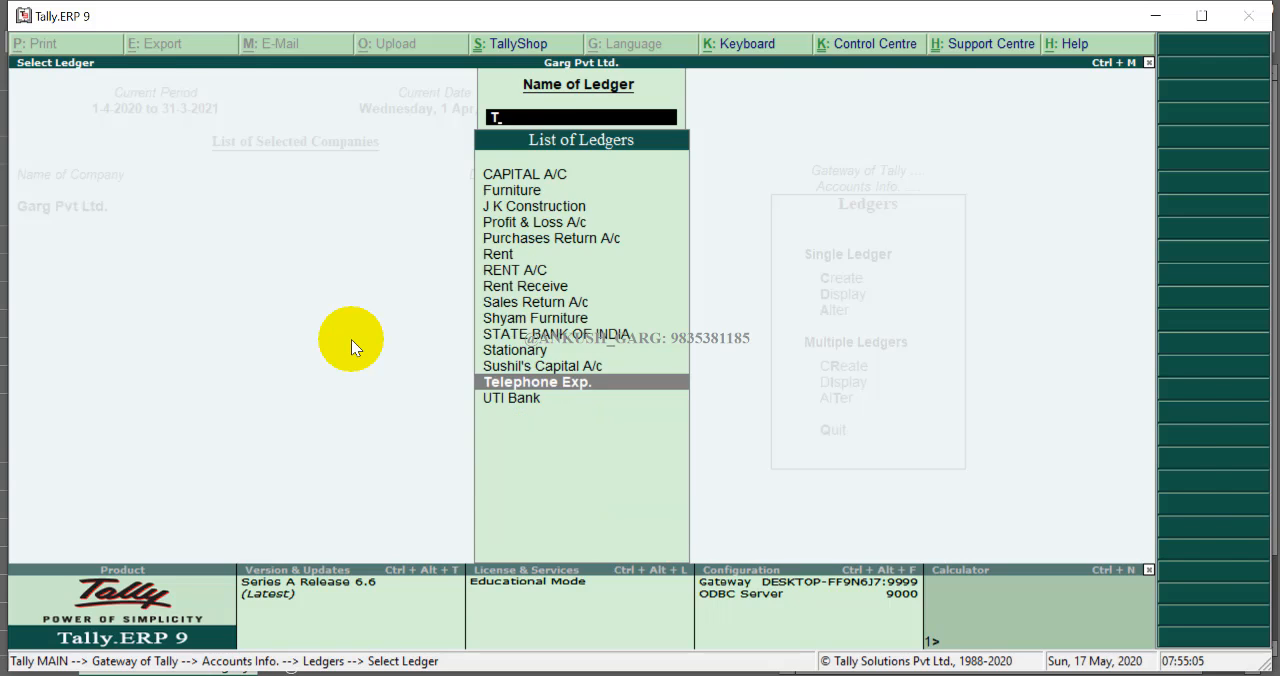
key("Return")
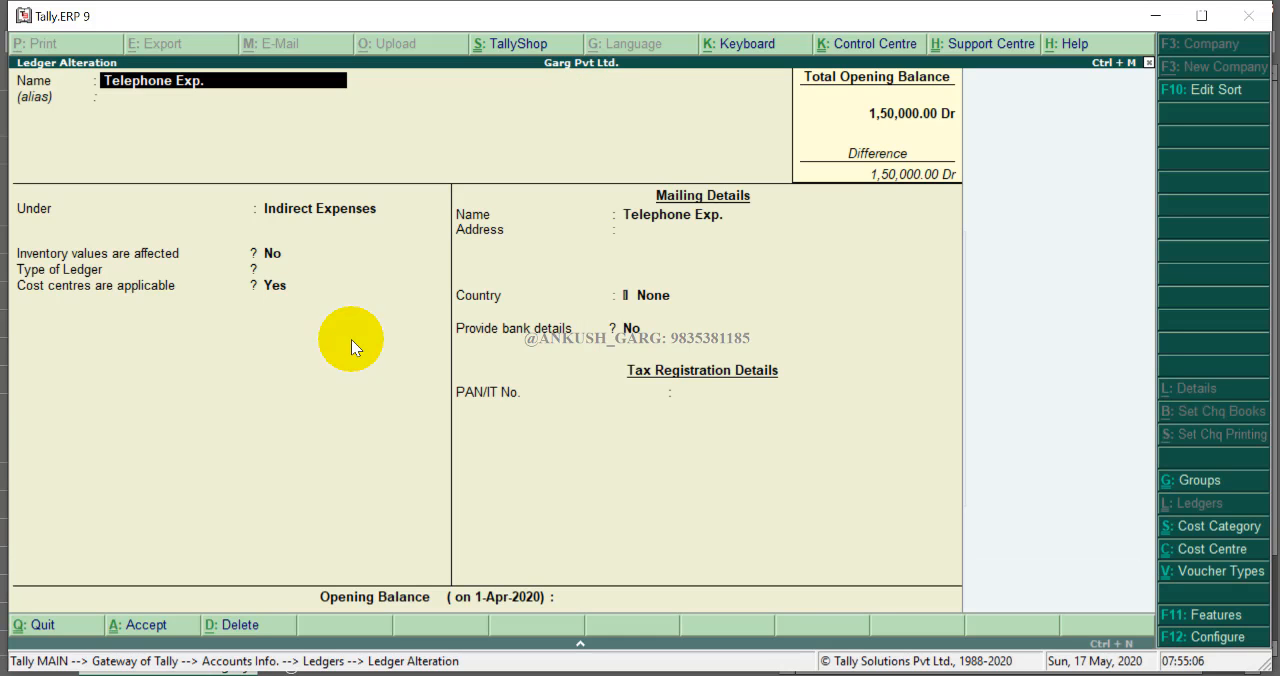
left_click(285, 297)
key("Escape")
key("Escape")
key("Escape")
key("Escape")
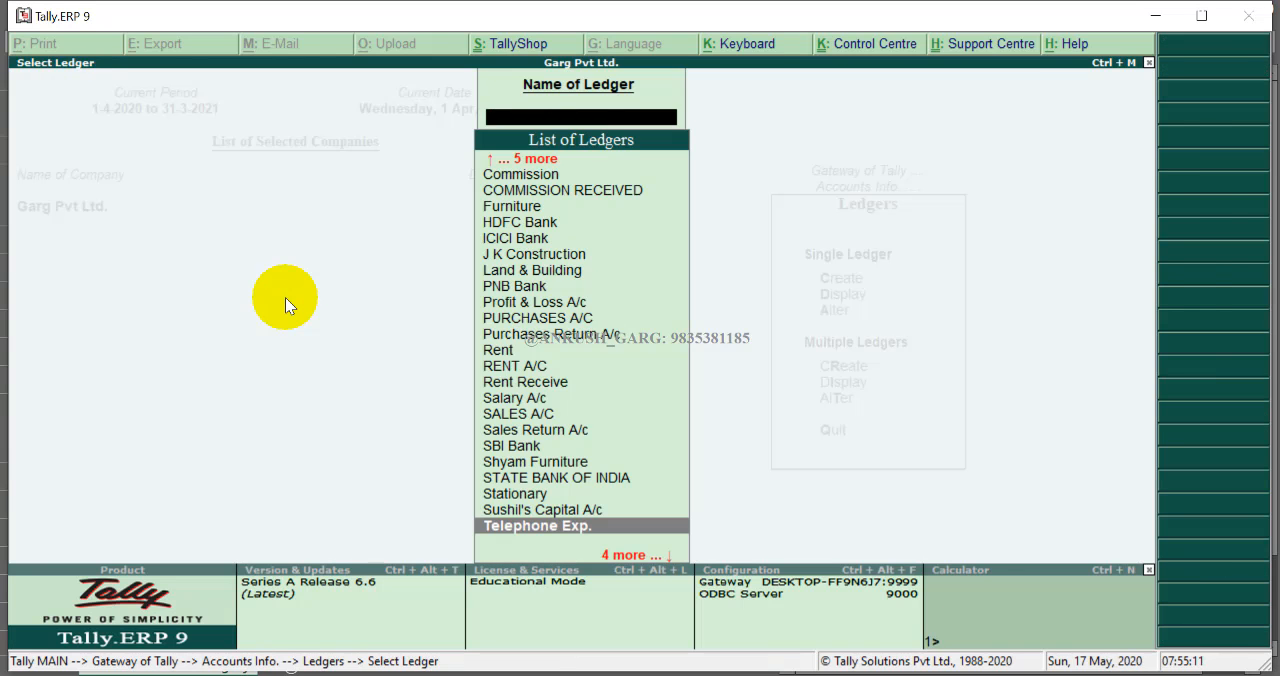
key("Escape")
- Start a new payment voucher and debit Salary A/c
key("Down")
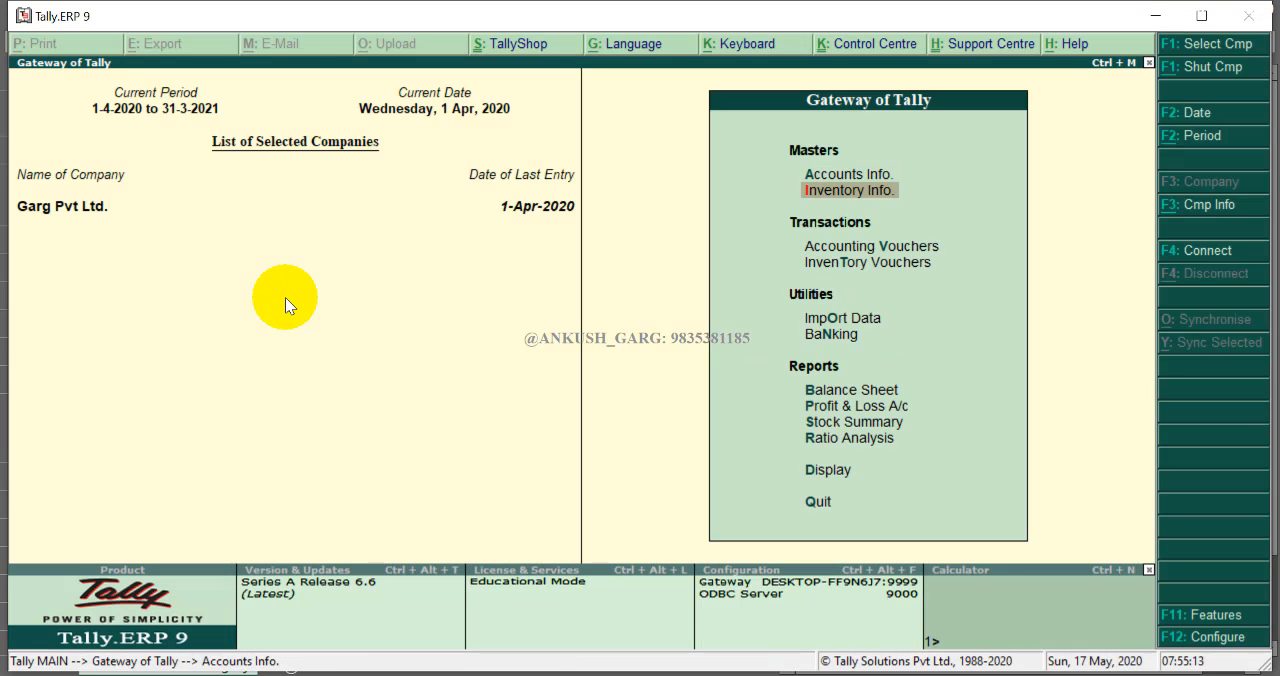
key("Down")
key("Return")
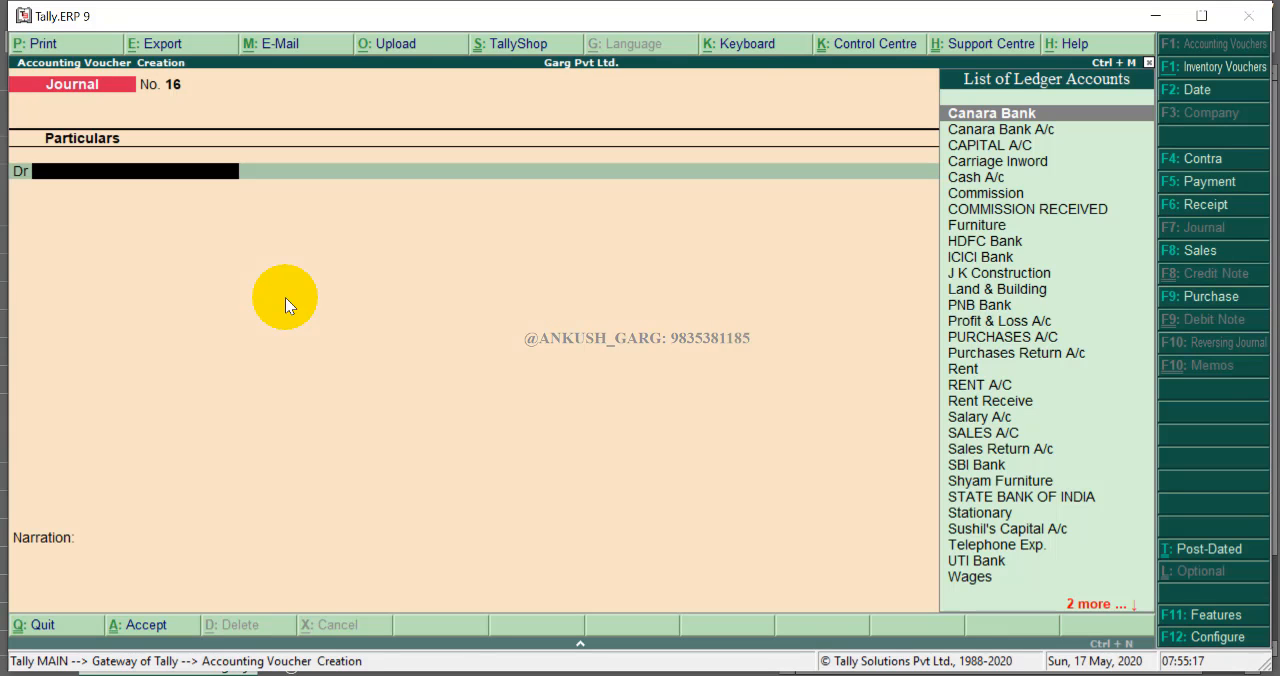
key("F5")
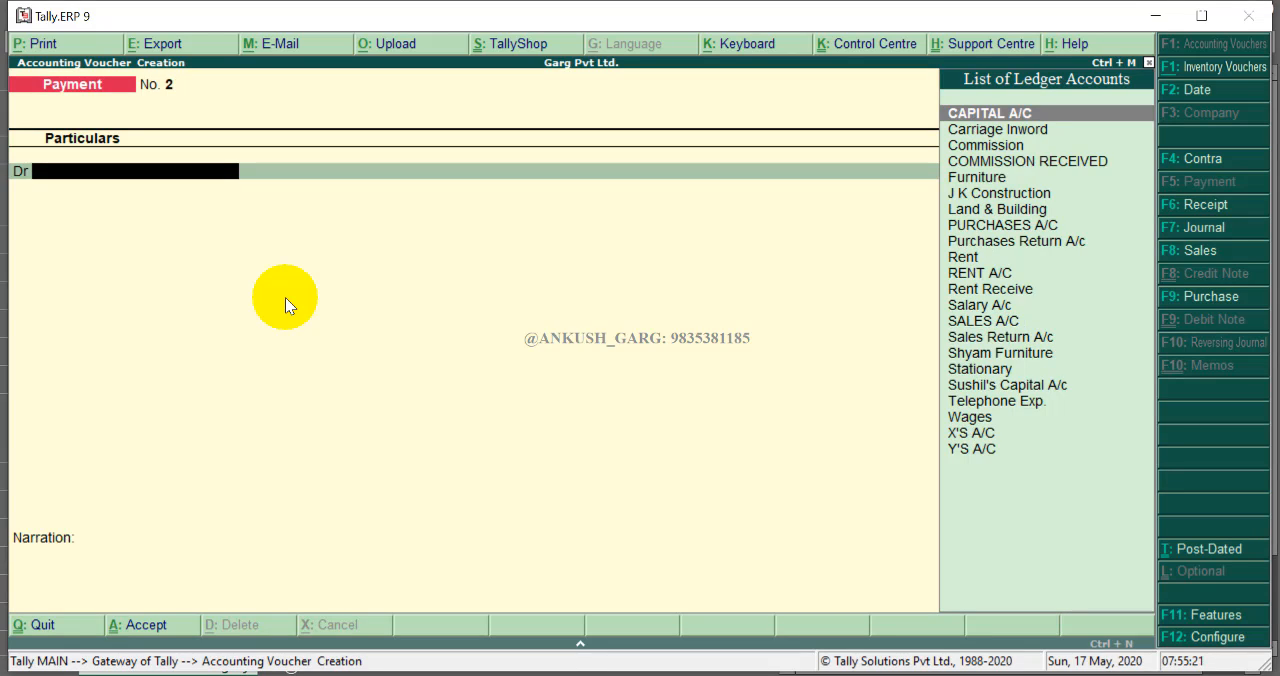
type("Sala")
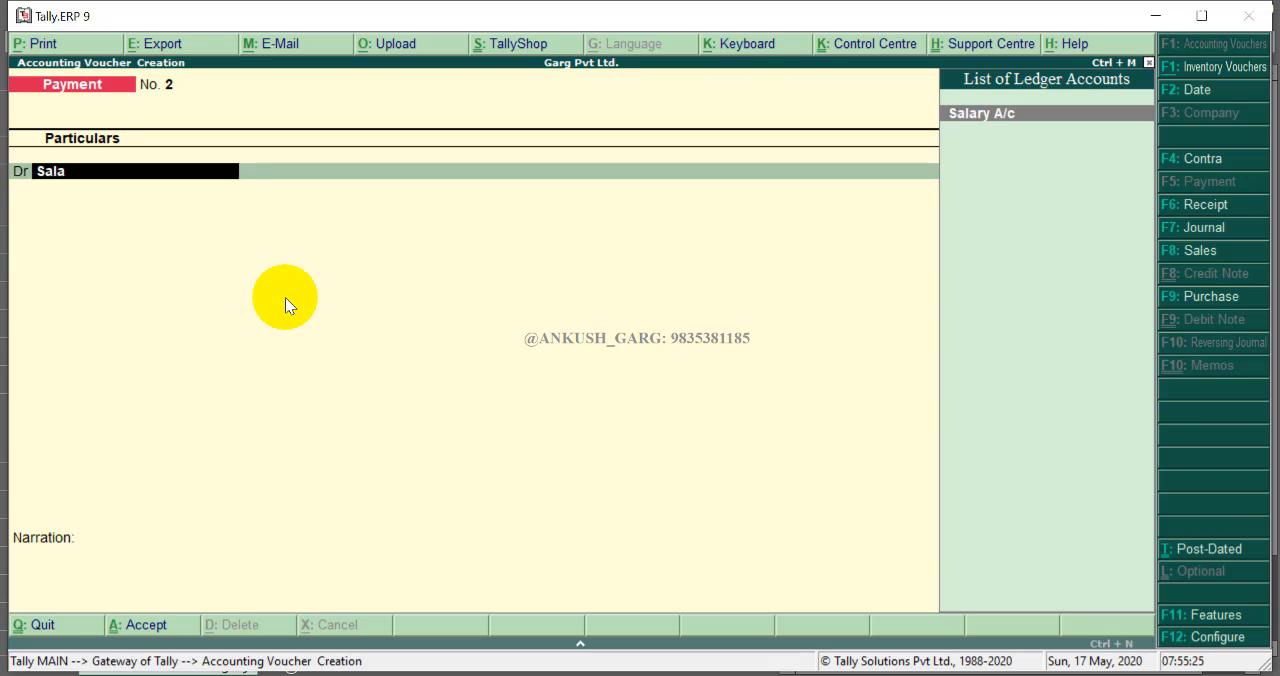
key("Return")
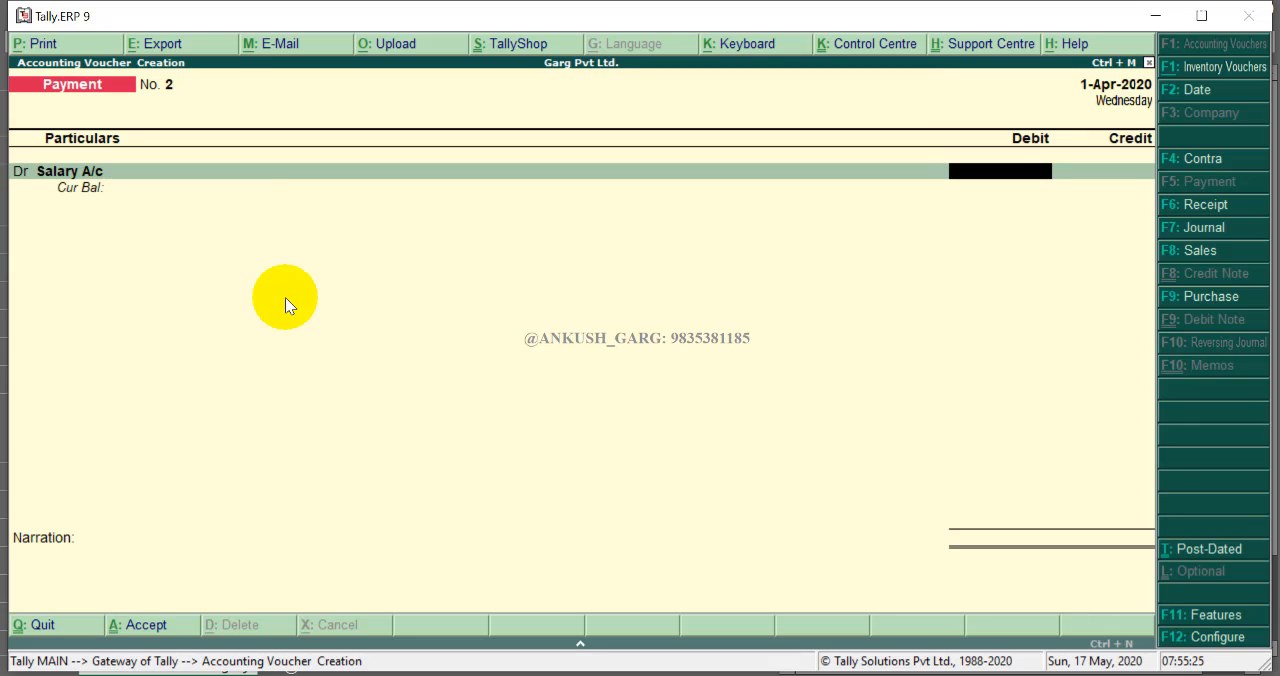
- Enter 65000 as the salary debit amount and open its cost centre allocation
type("65000")
key("Return")
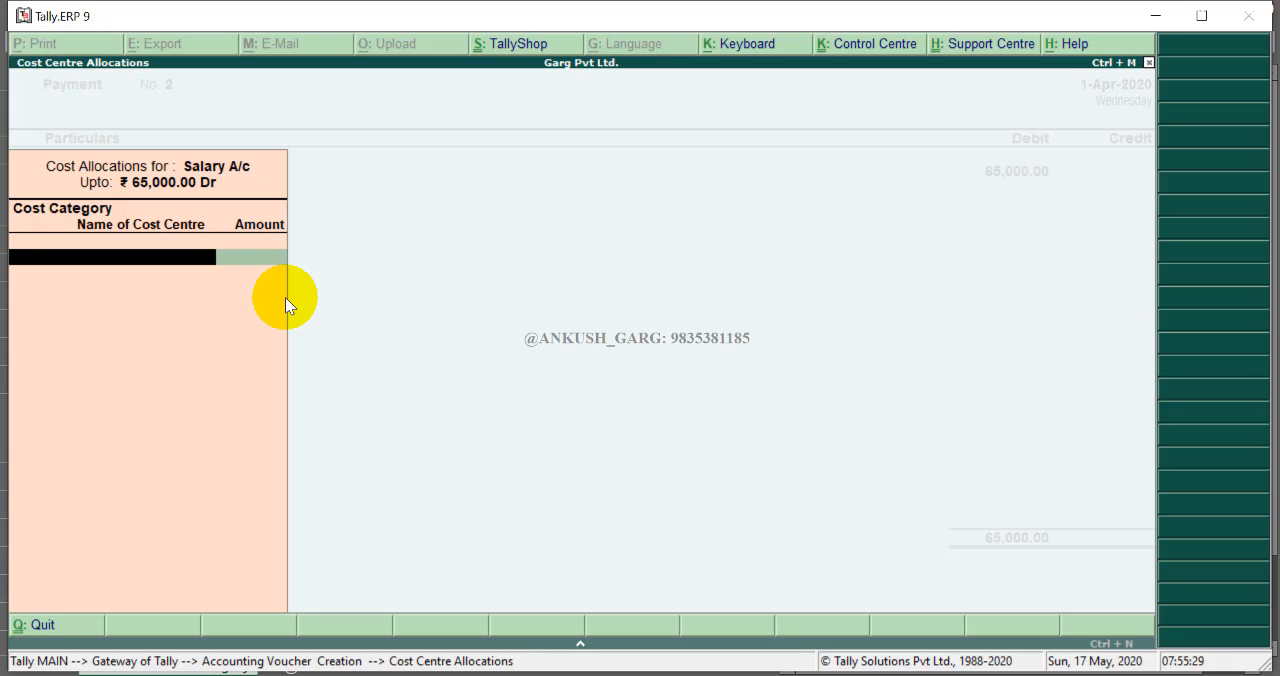
key("Escape")
key("Return")
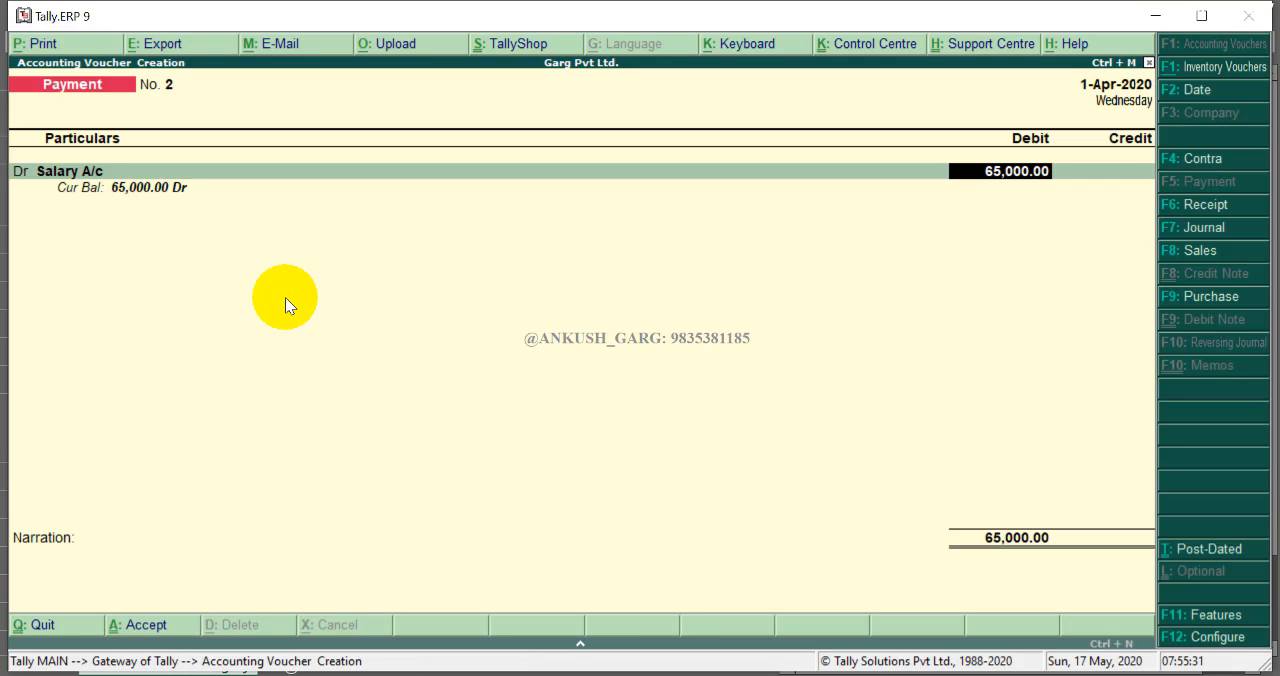
key("Return")
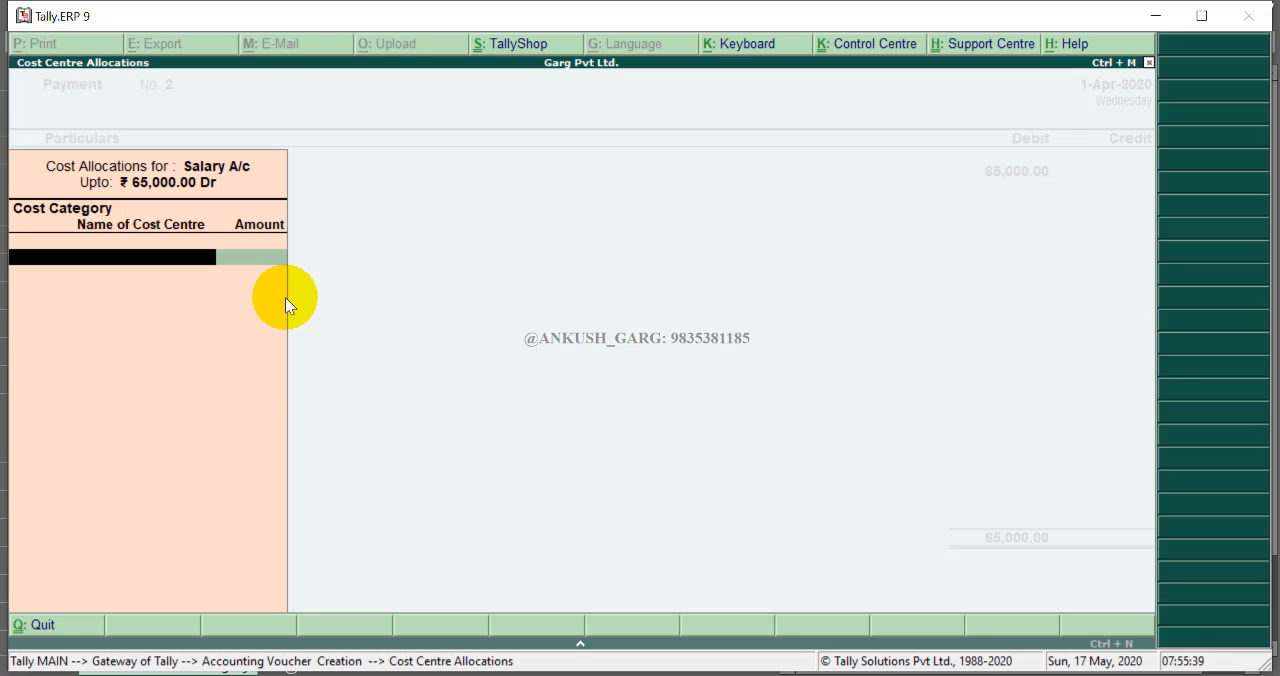
- Allocate 15000 of the salary to the Manoj cost centre under the Employees category
key("space")
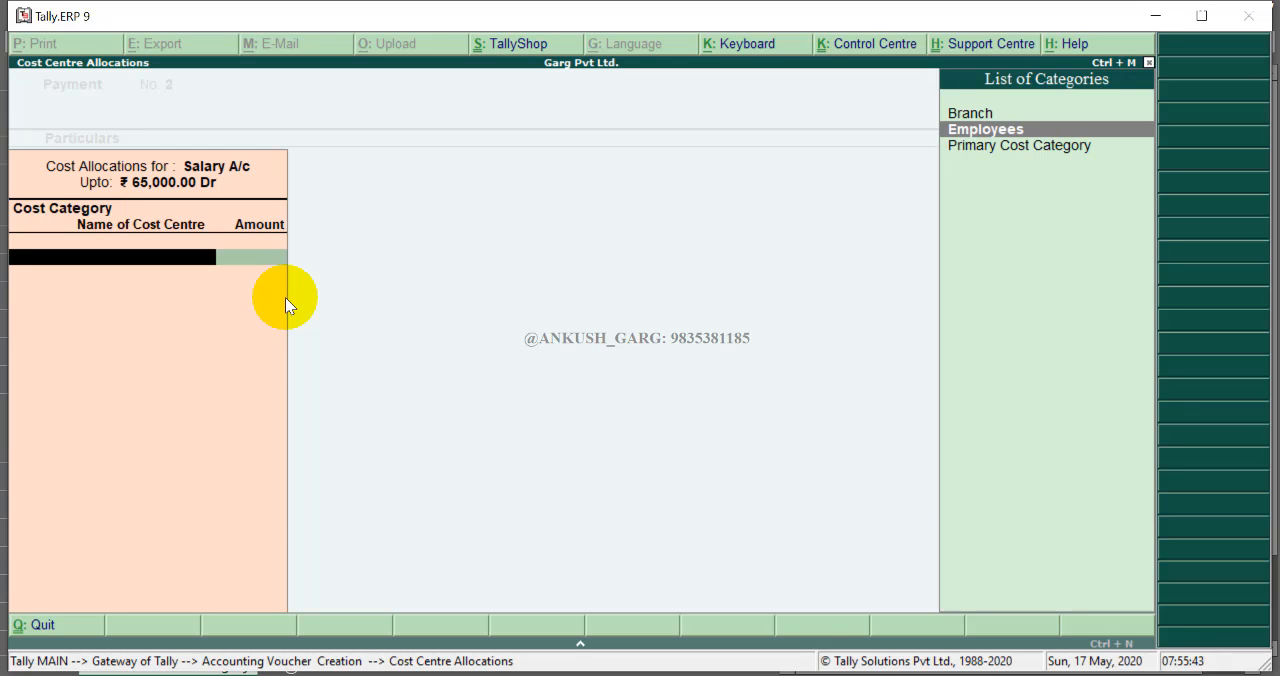
key("Return")
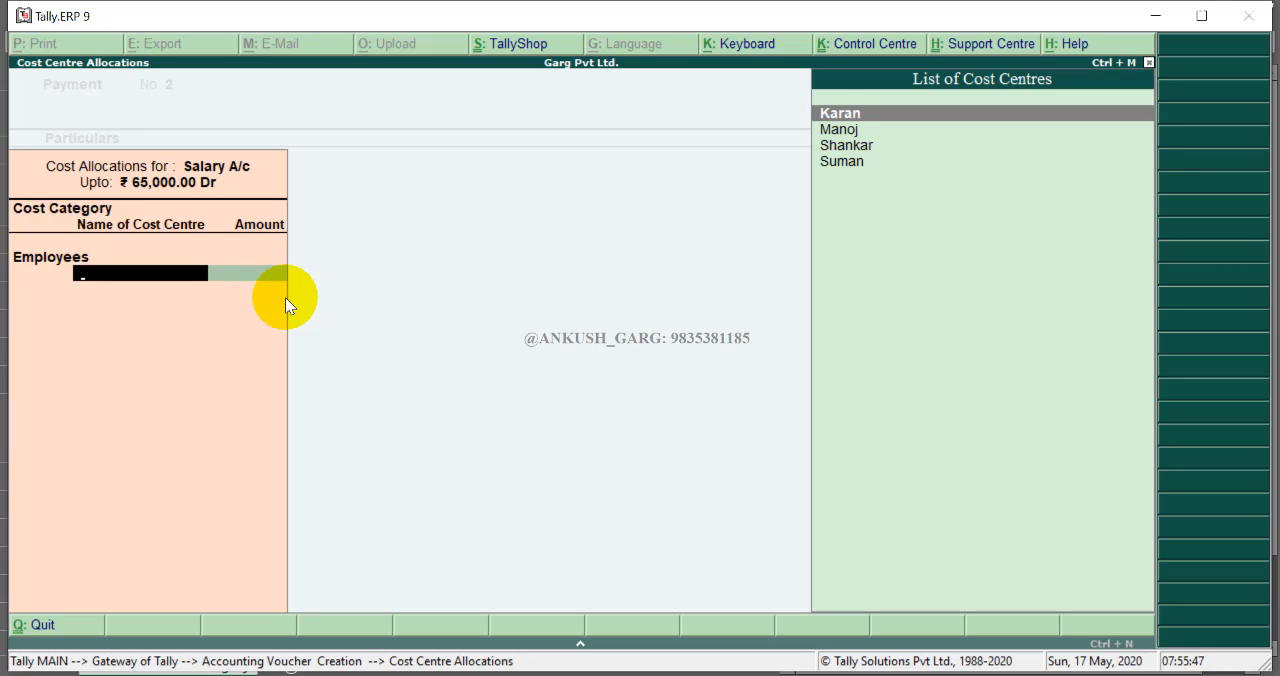
key("Up")
key("Up")
key("Up")
key("Return")
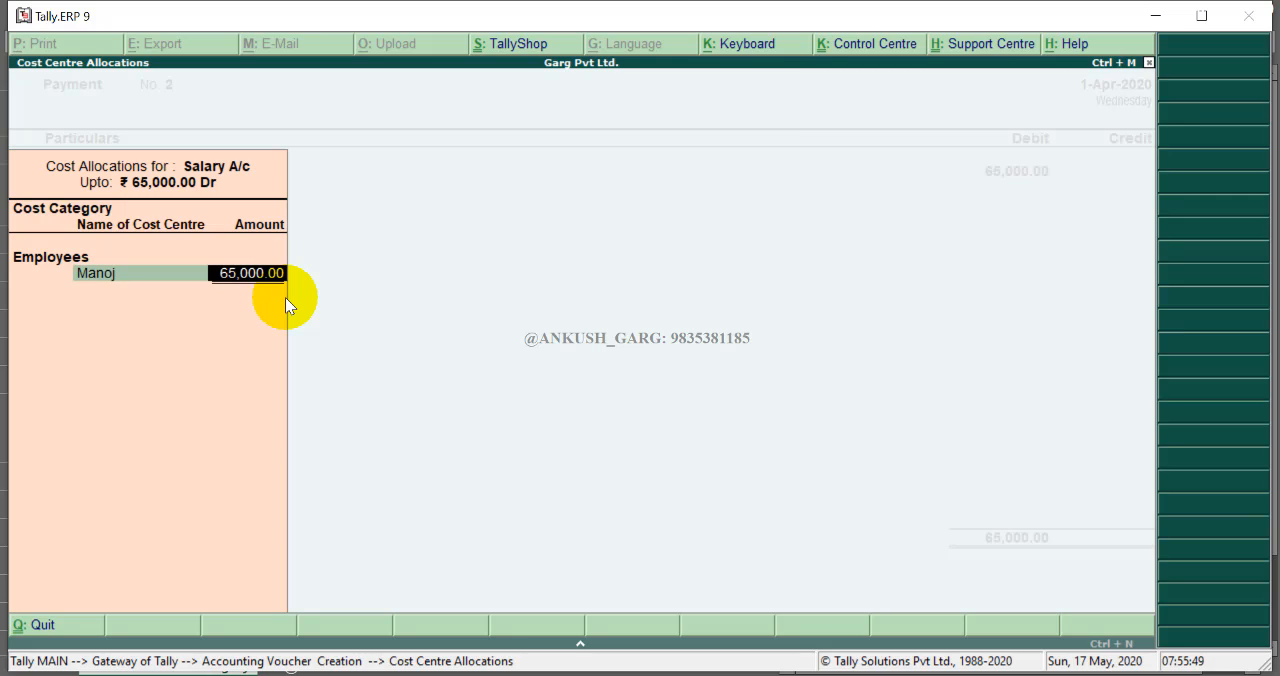
type("15000")
key("Return")
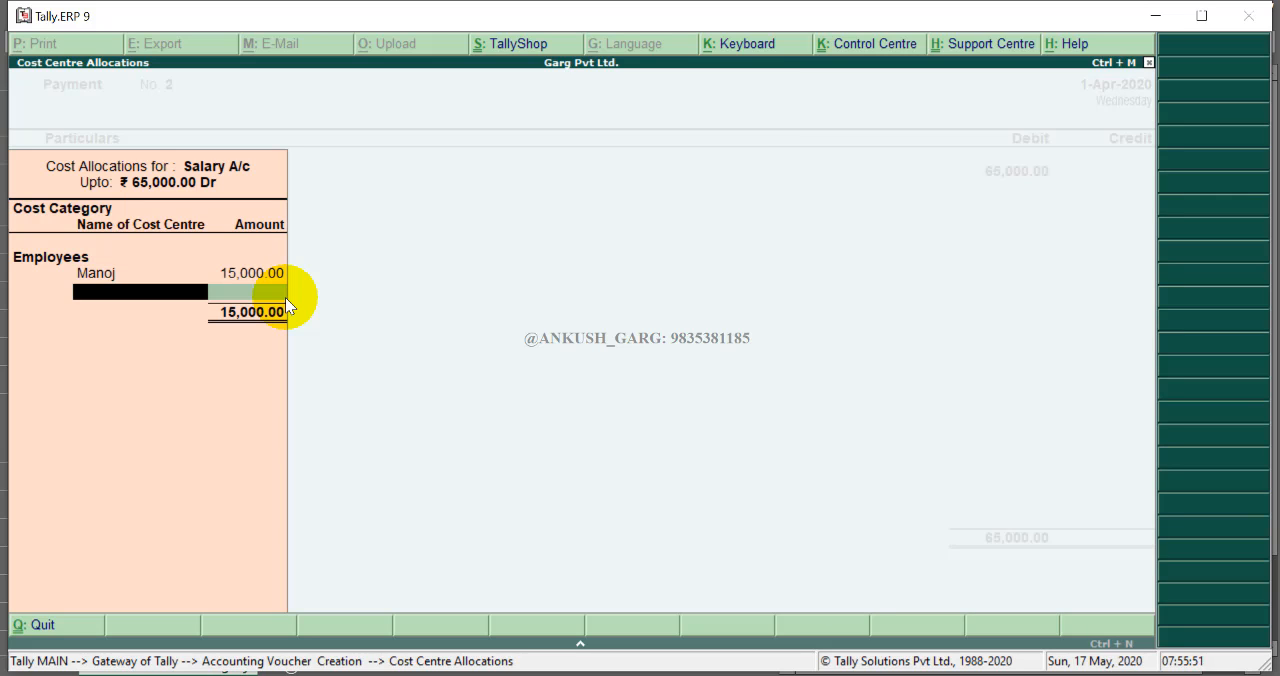
- Allocate 15000 of the salary each to the Shankar and Suman cost centres
key("Down")
key("Down")
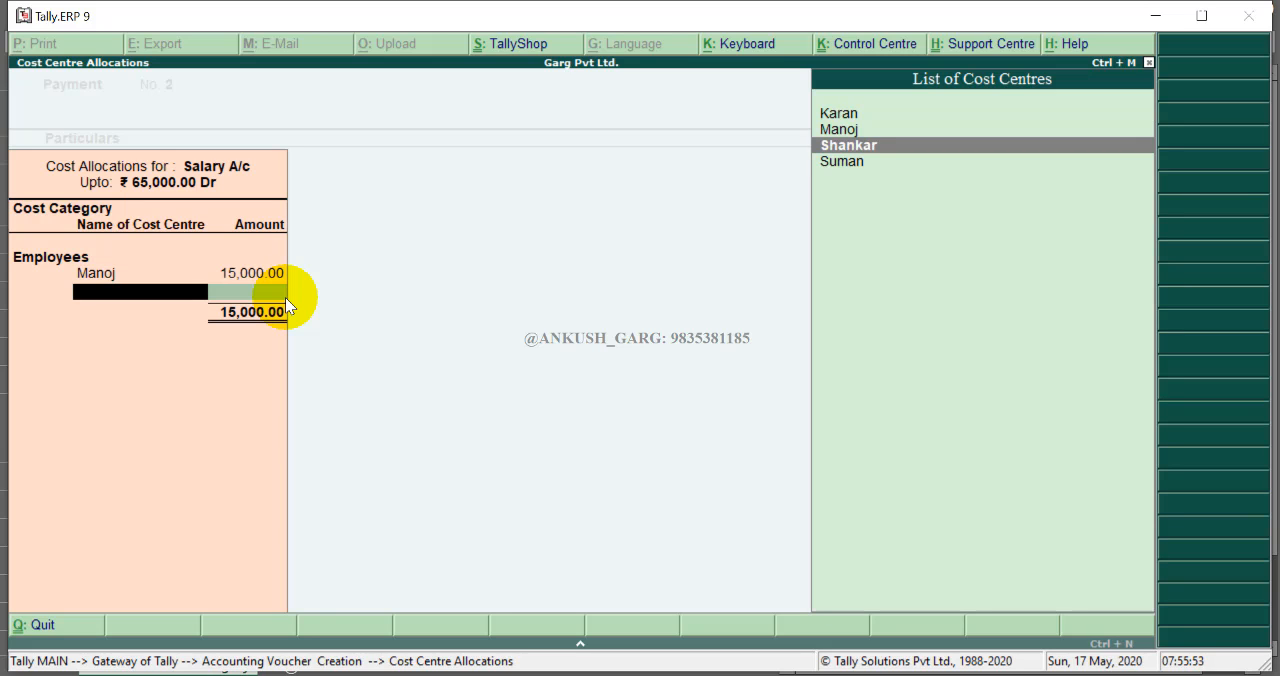
key("Return")
type("15,000")
key("Return")
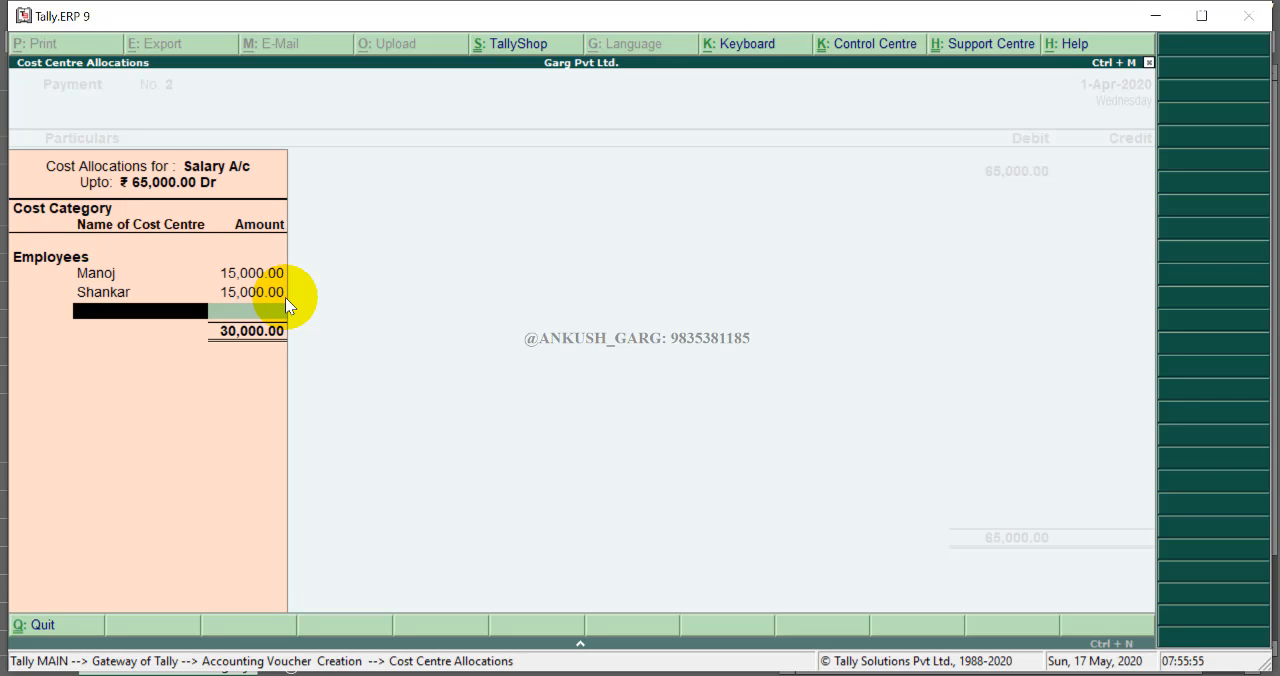
key("Down")
key("Down")
key("Down")
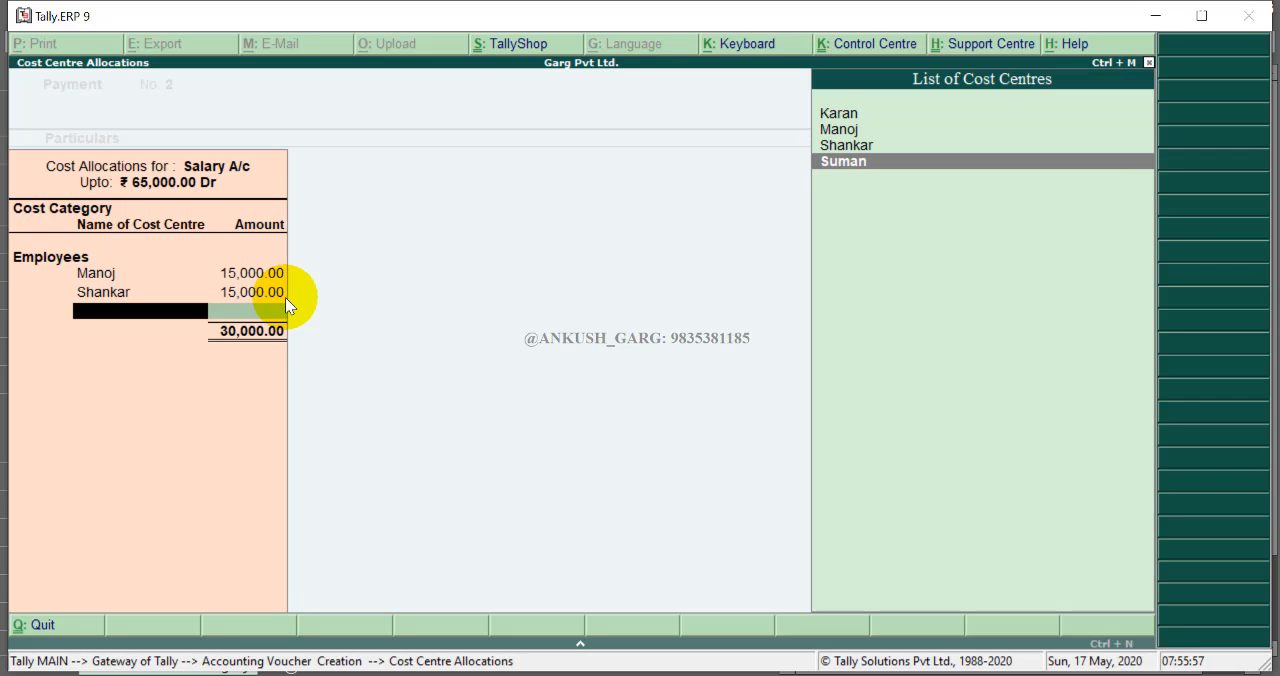
key("Return")
type("15000")
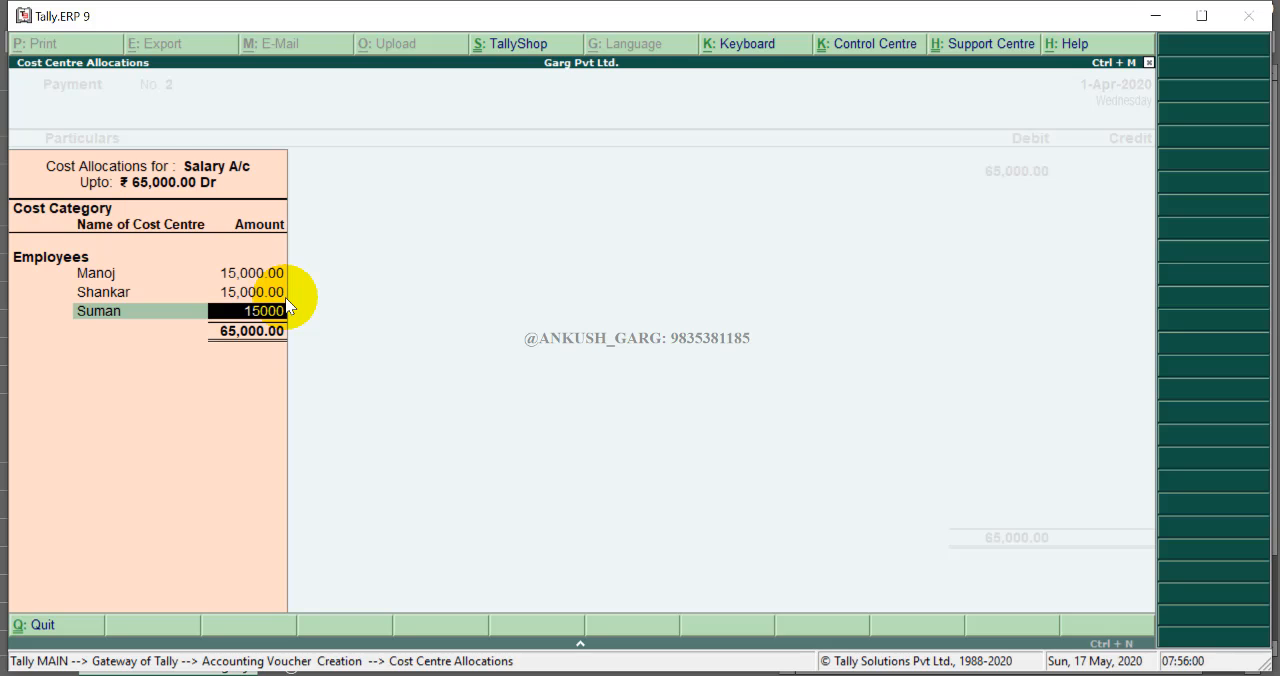
key("Return")
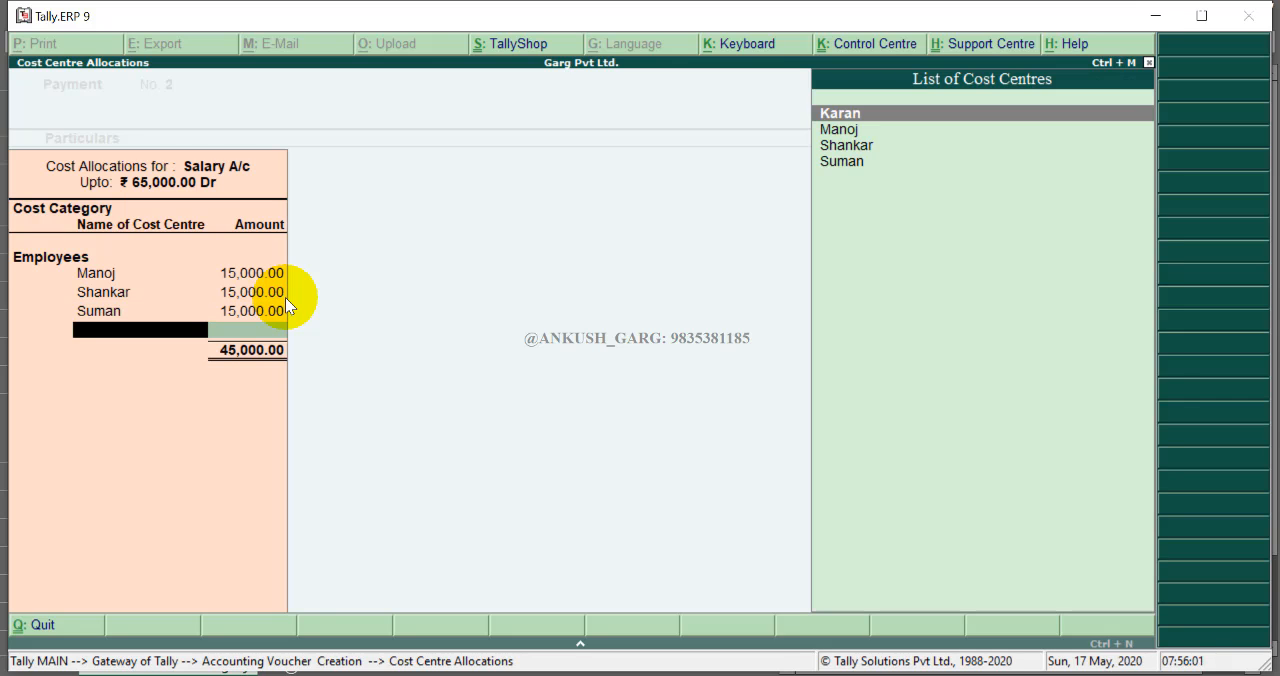
- Allocate the remaining 20000 to the Karan cost centre and close the salary allocation
key("Return")
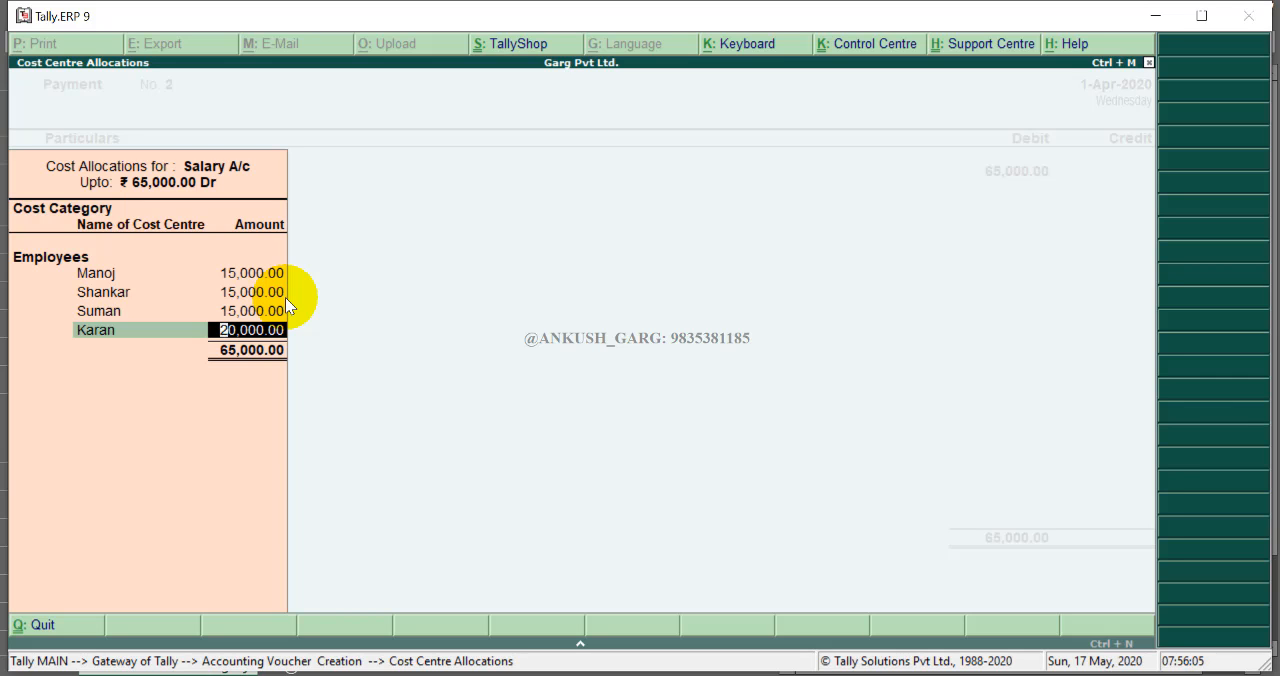
key("Return")
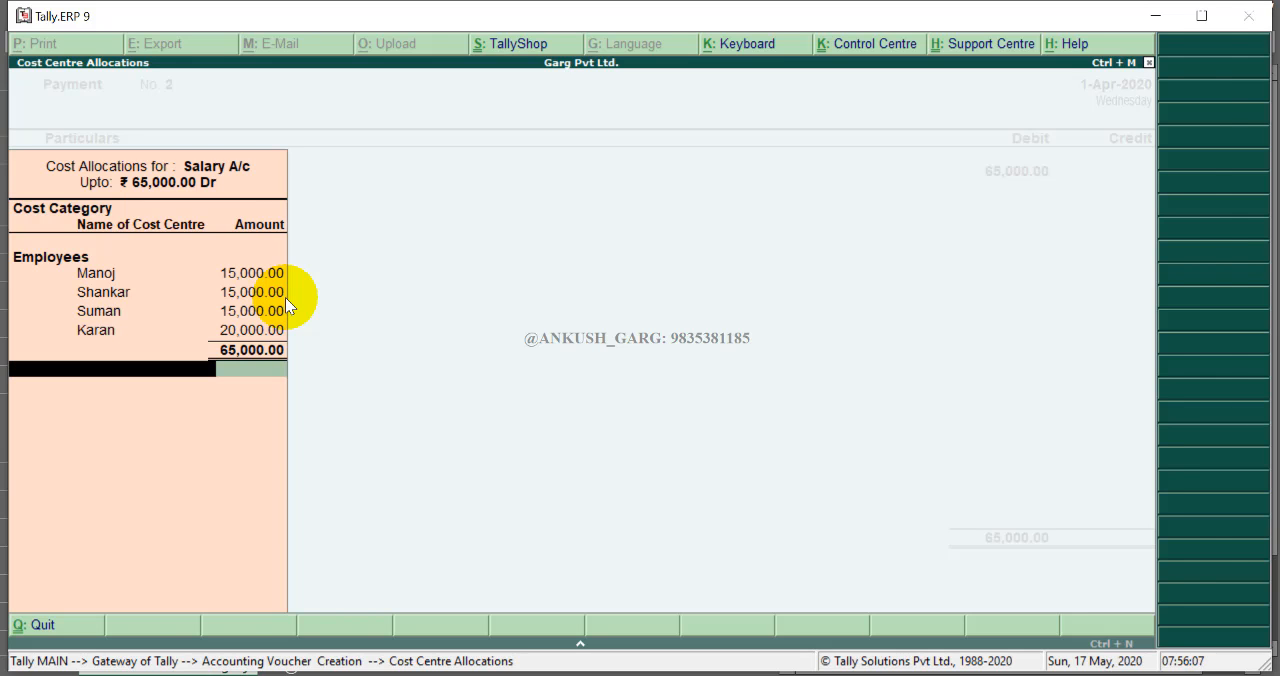
key("Return")
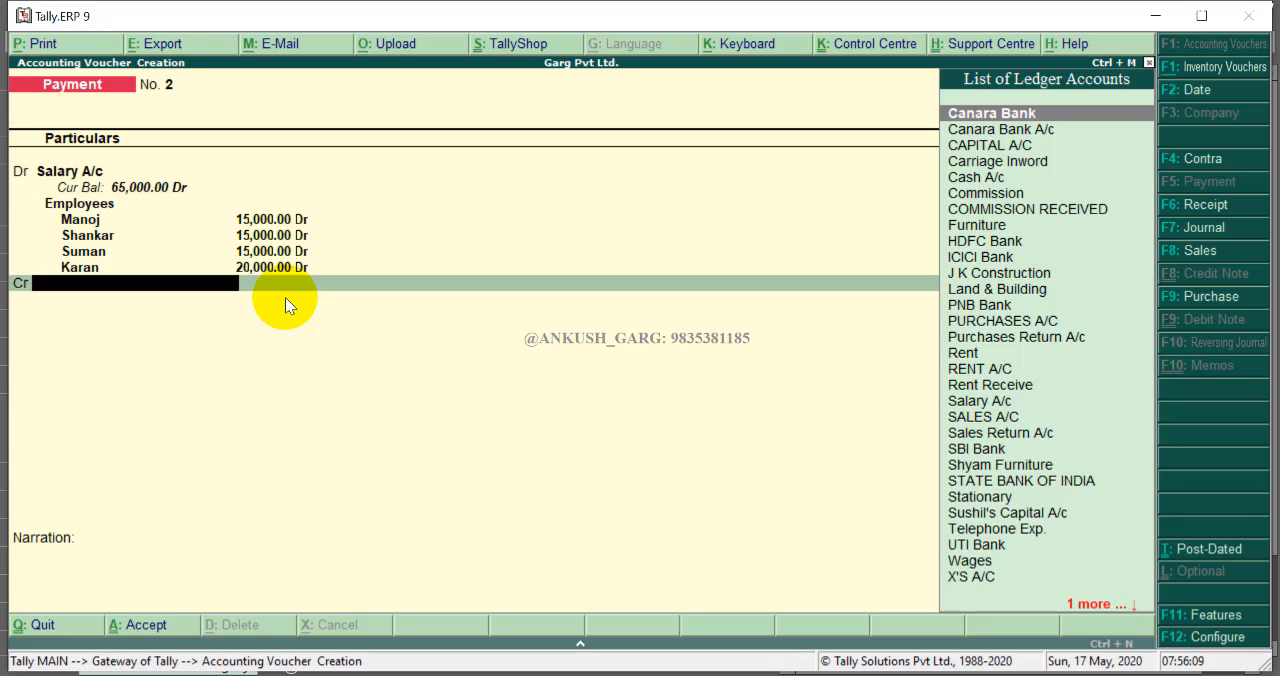
- Credit SBI Bank for the 65000 salary payment and open its bank allocation
type("S")
key("Down")
key("Down")
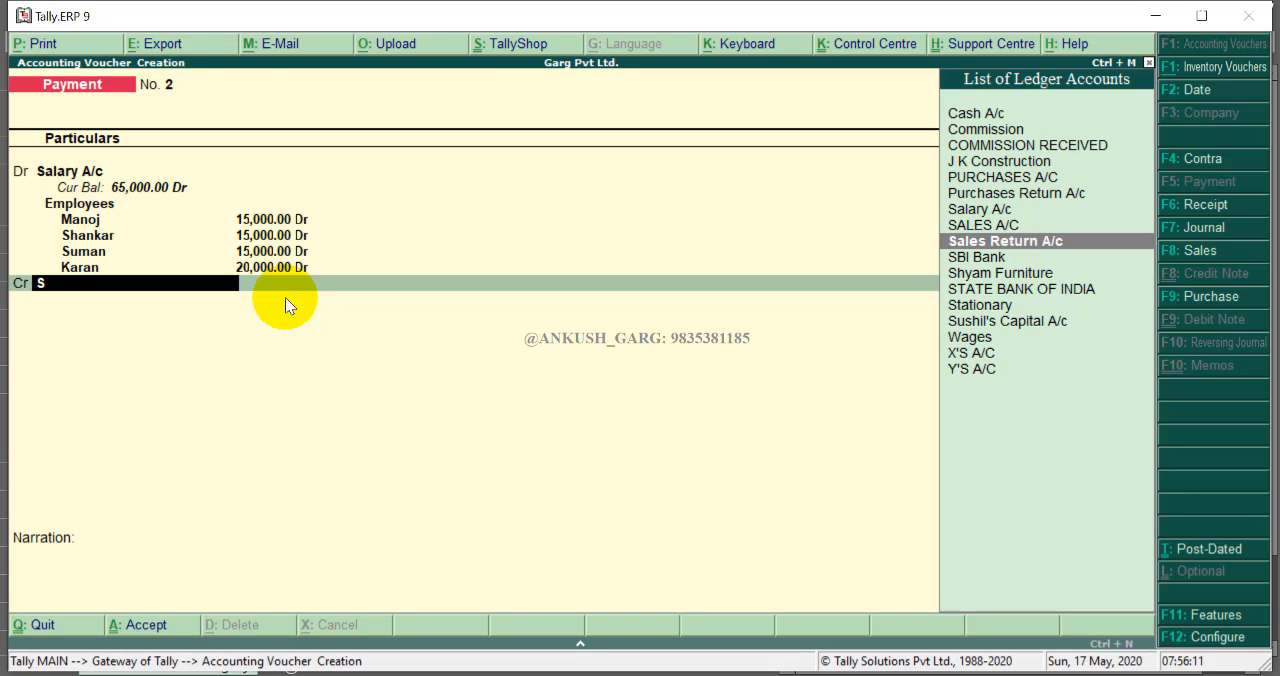
key("Return")
- Enter cheque instrument number 251458 and save the salary payment voucher
key("Return")
key("Return")
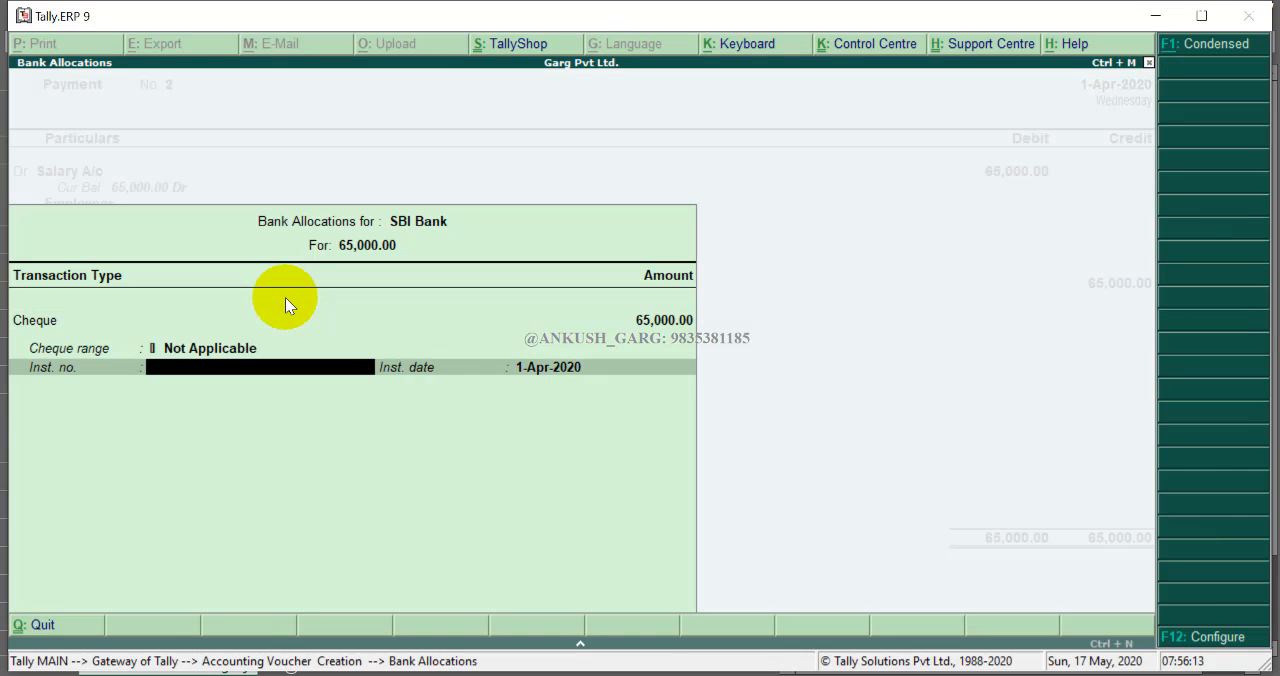
type("251458")
key("Return")
key("Return")
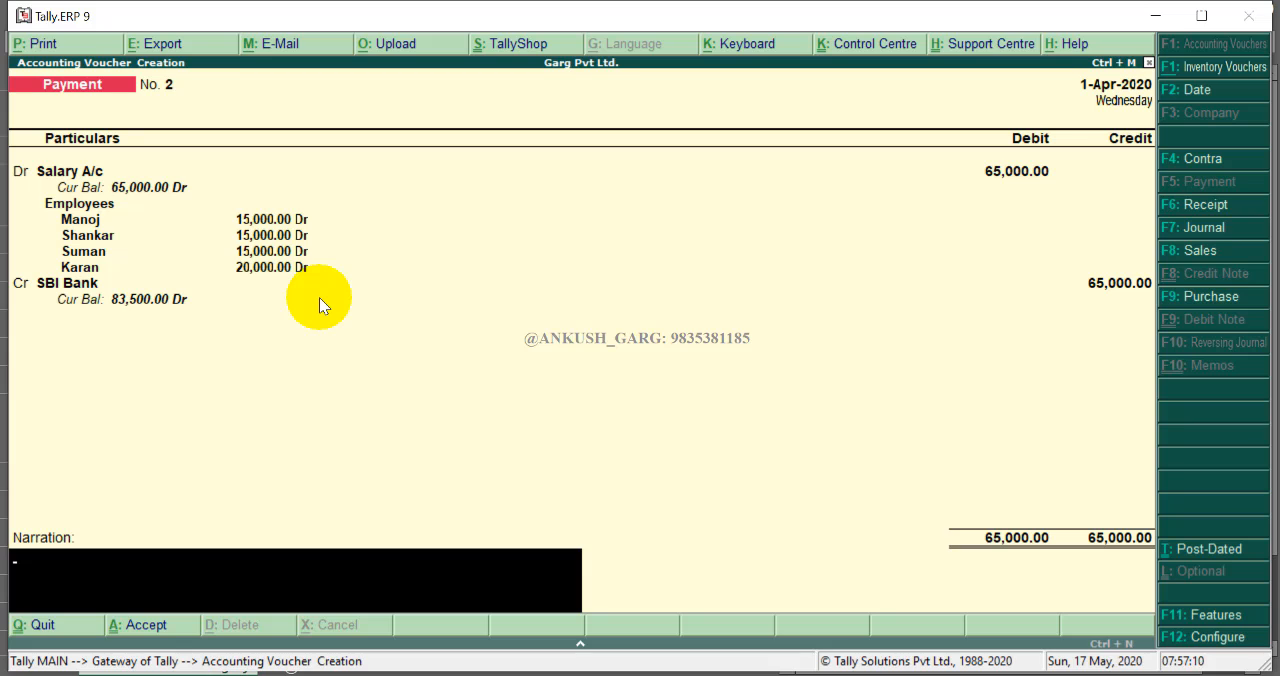
key("Return")
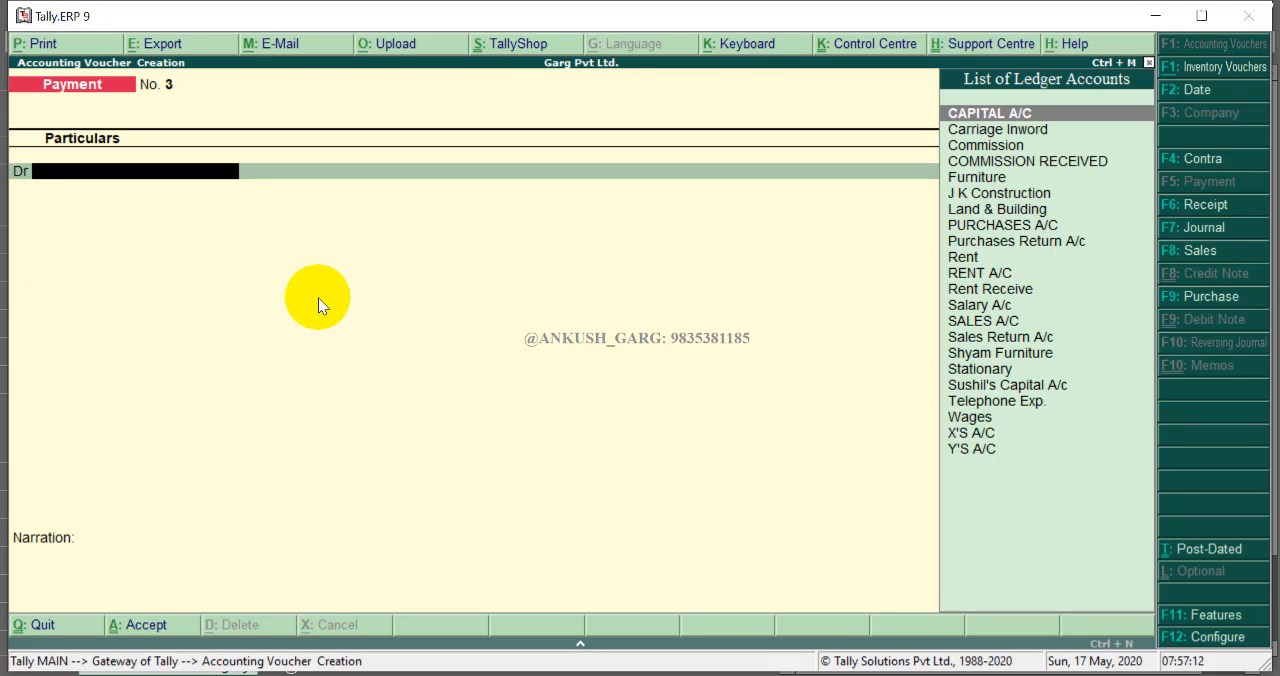
- Debit Telephone Exp. for 20000 in a new payment voucher and open its cost centre allocation
type("T")
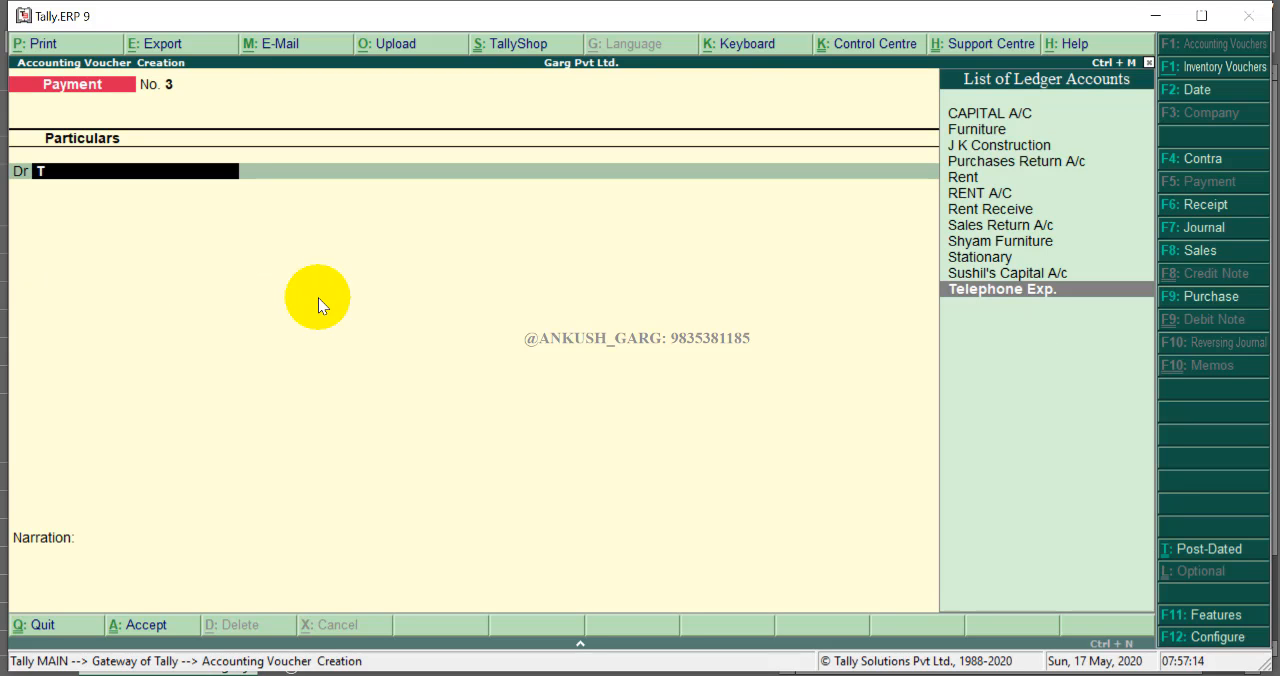
key("Return")
type("20,000")
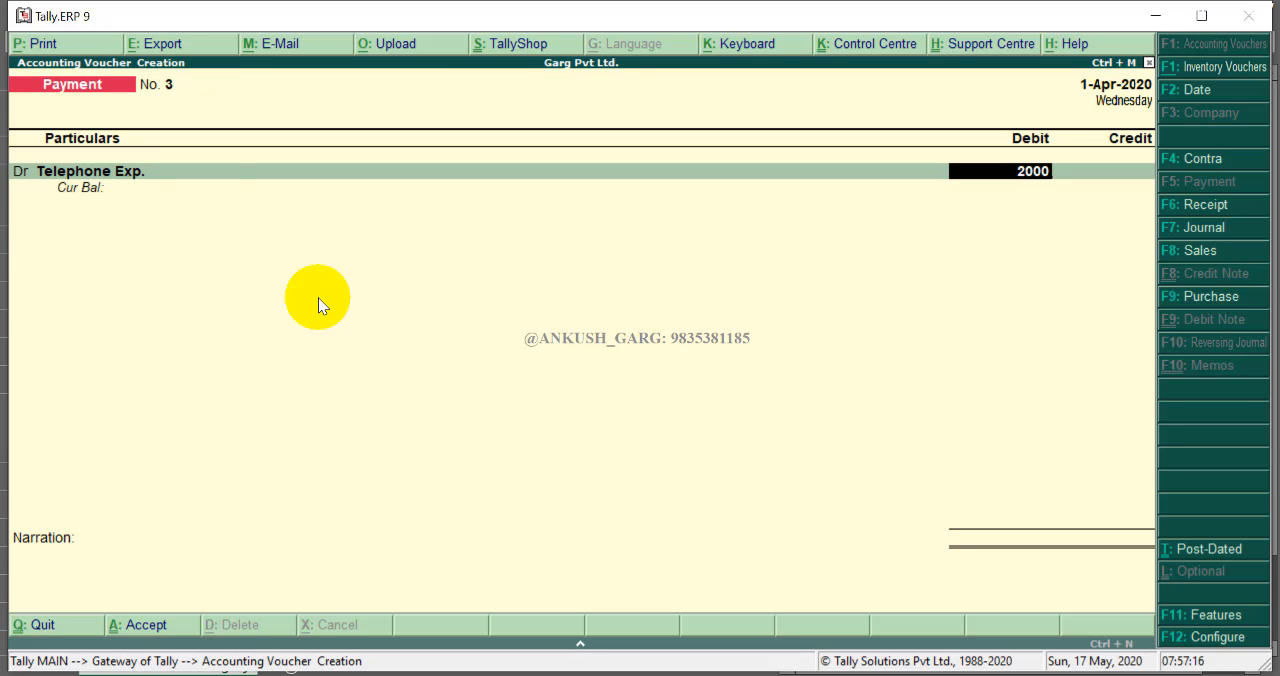
key("Return")
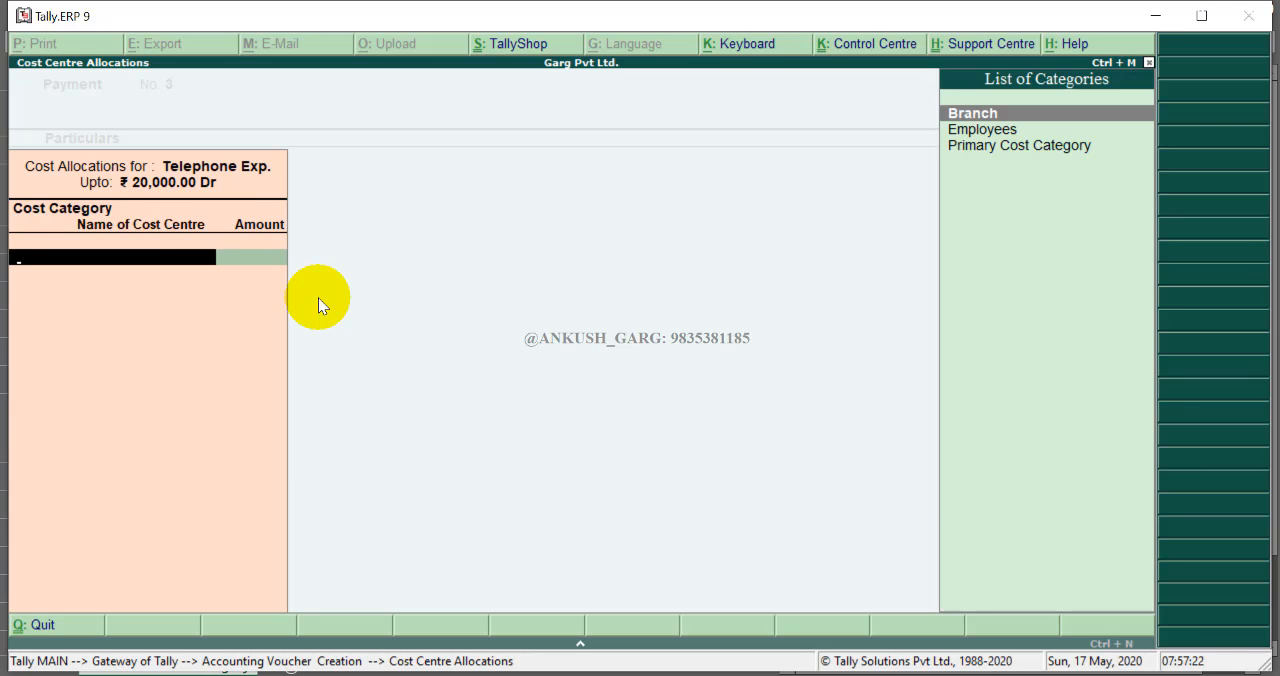
- Under the Branch category, allocate 5000 to Bokaro and 7500 to Bhubaneswar
key("Return")
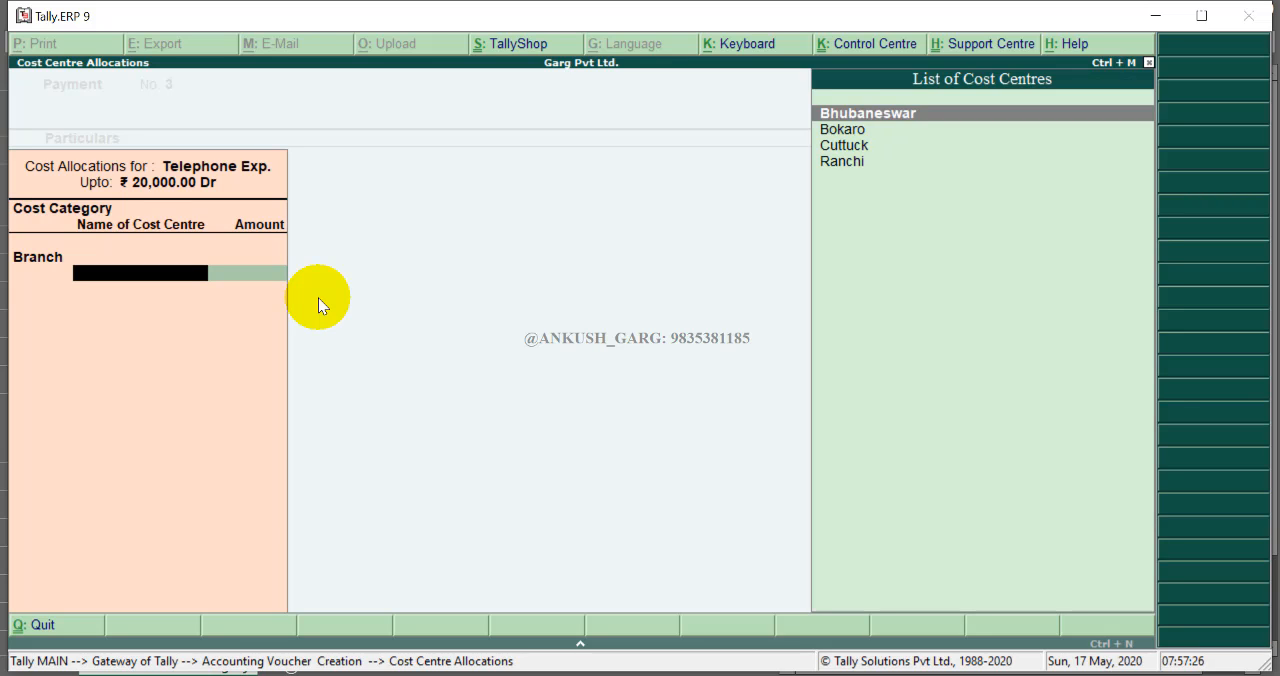
key("Down")
key("Return")
type("5,000")
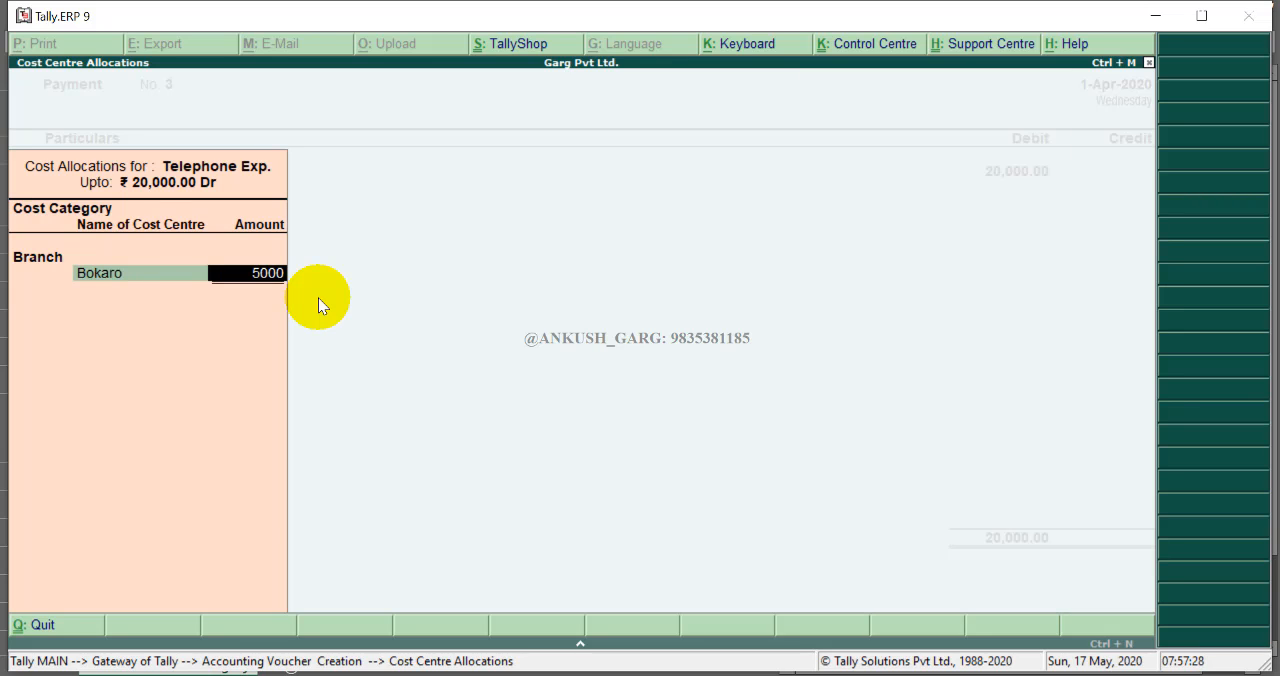
key("Return")
key("Return")
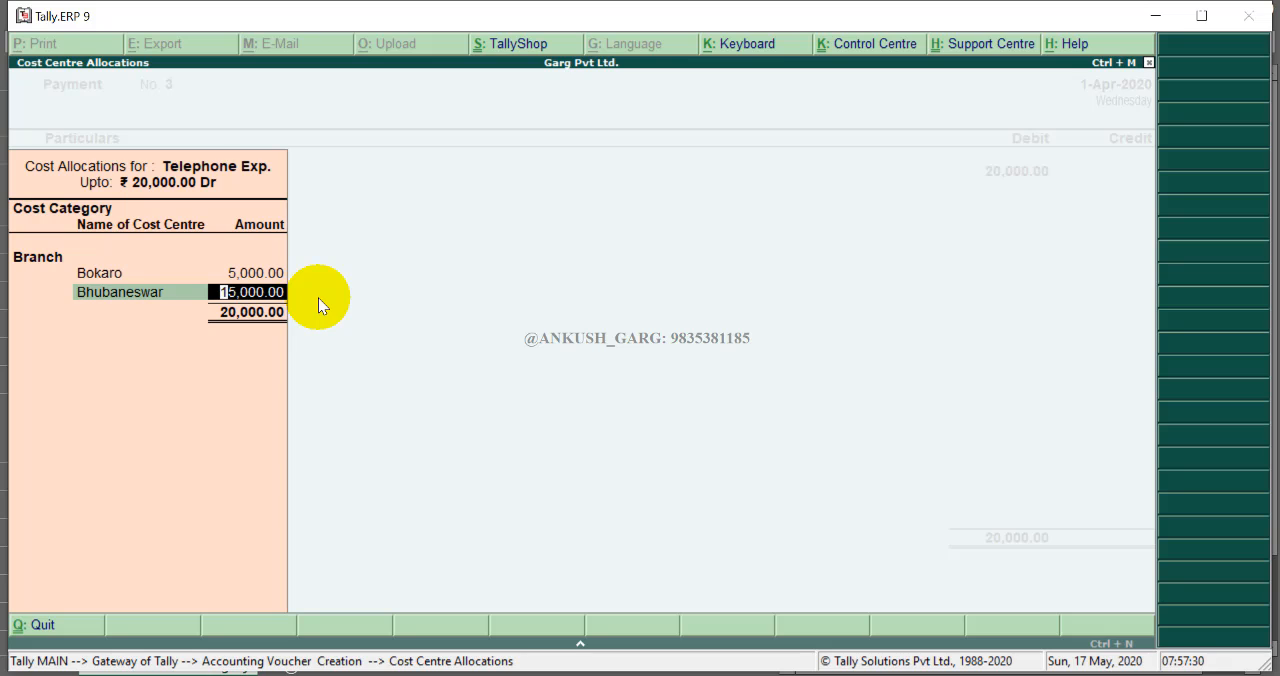
type("7500")
- Allocate 5000 of the telephone bill to the Ranchi cost centre
key("Return")
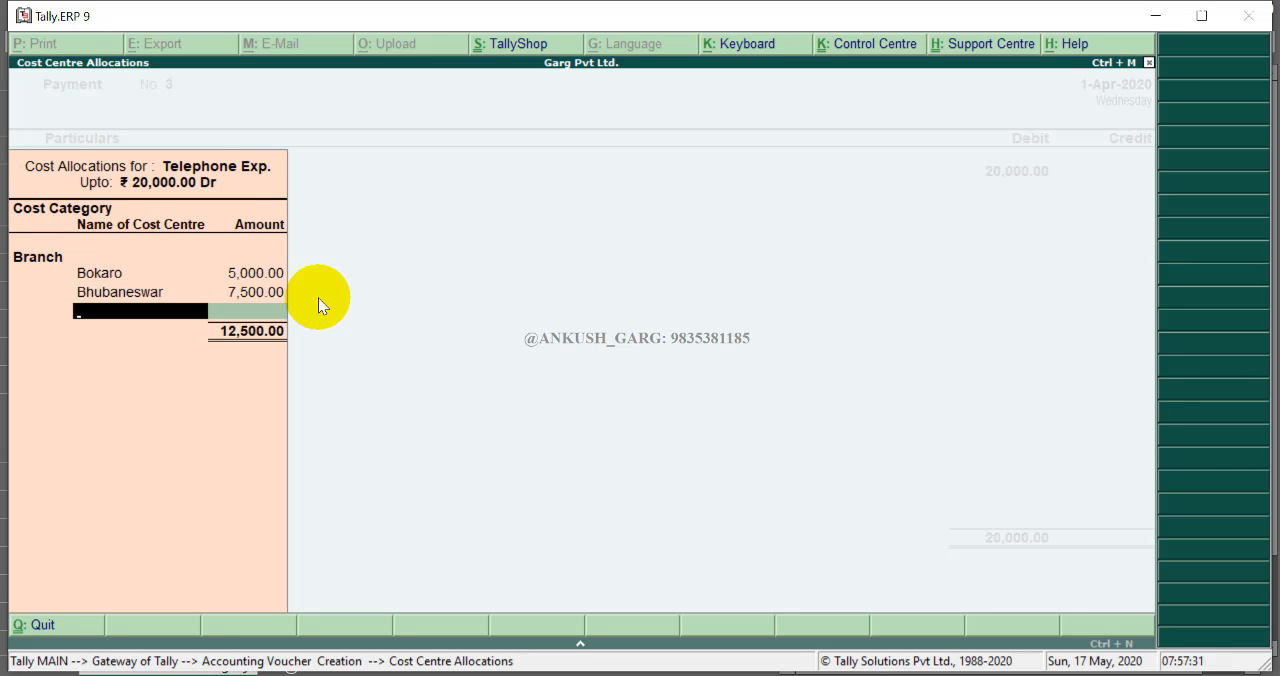
key("Down")
key("Down")
key("Down")
key("Return")
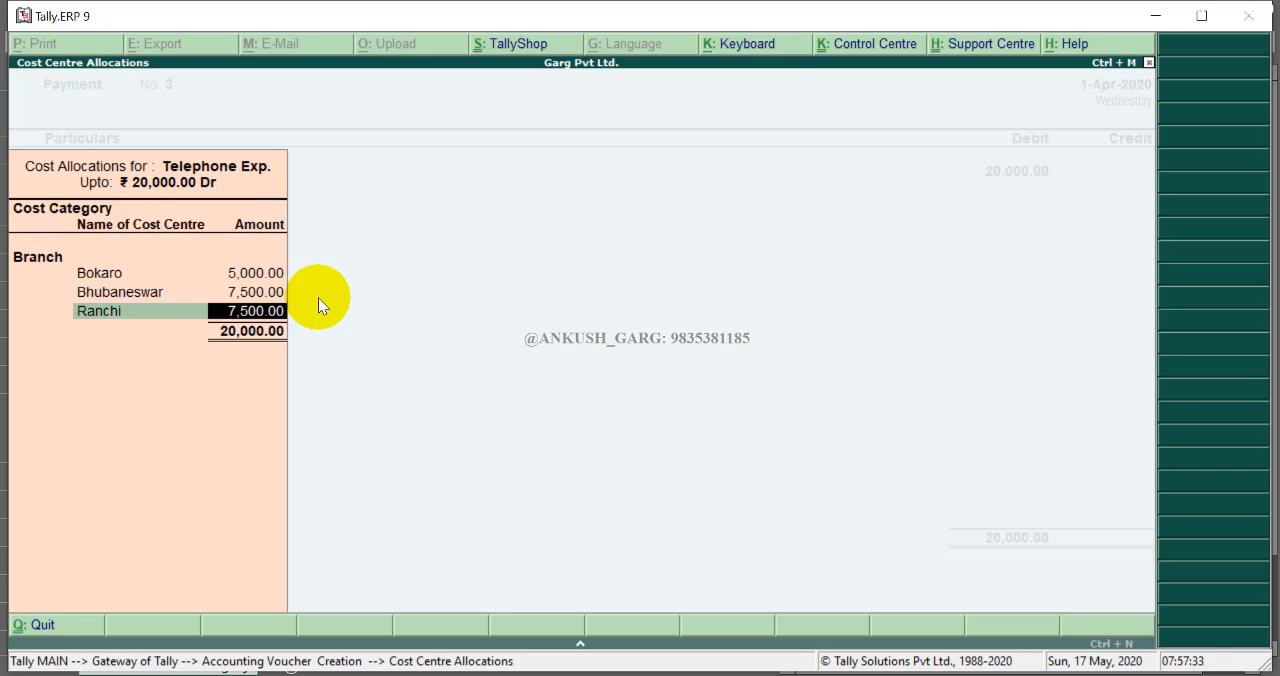
type("5000")
- Allocate the remaining 2500 to the Cuttuck cost centre and close the telephone allocation
key("Return")
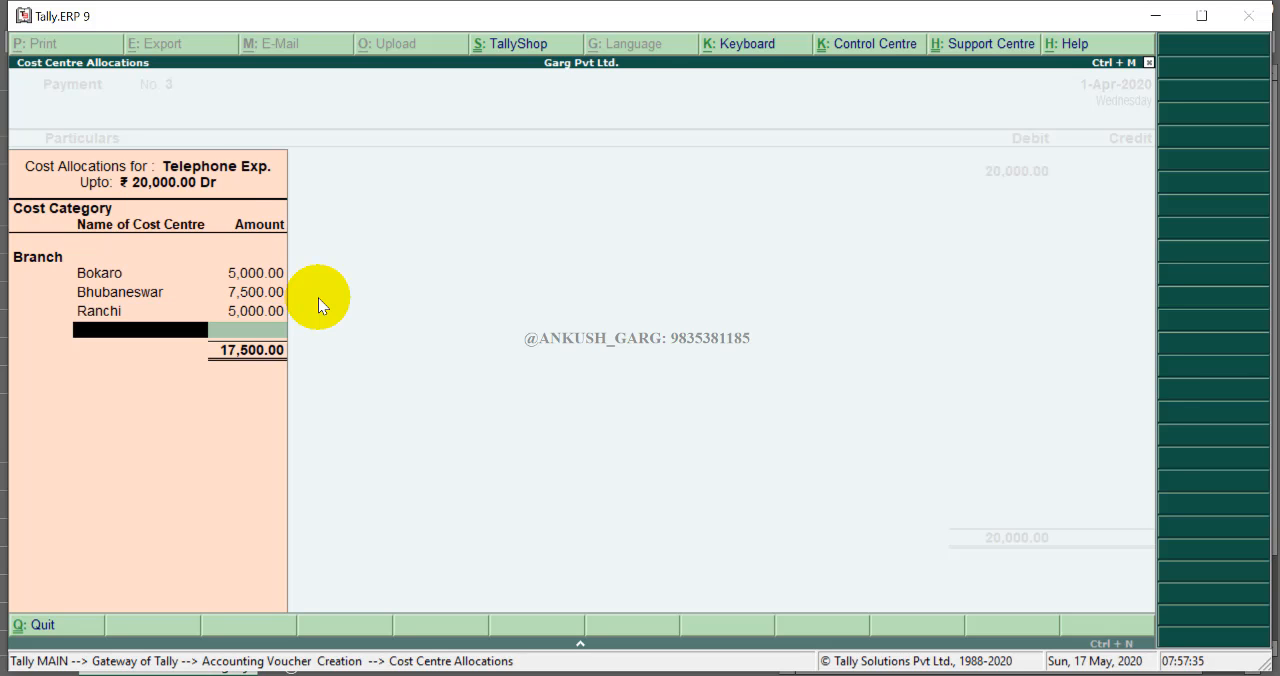
key("Down")
key("Down")
key("Up")
key("Down")
key("Return")
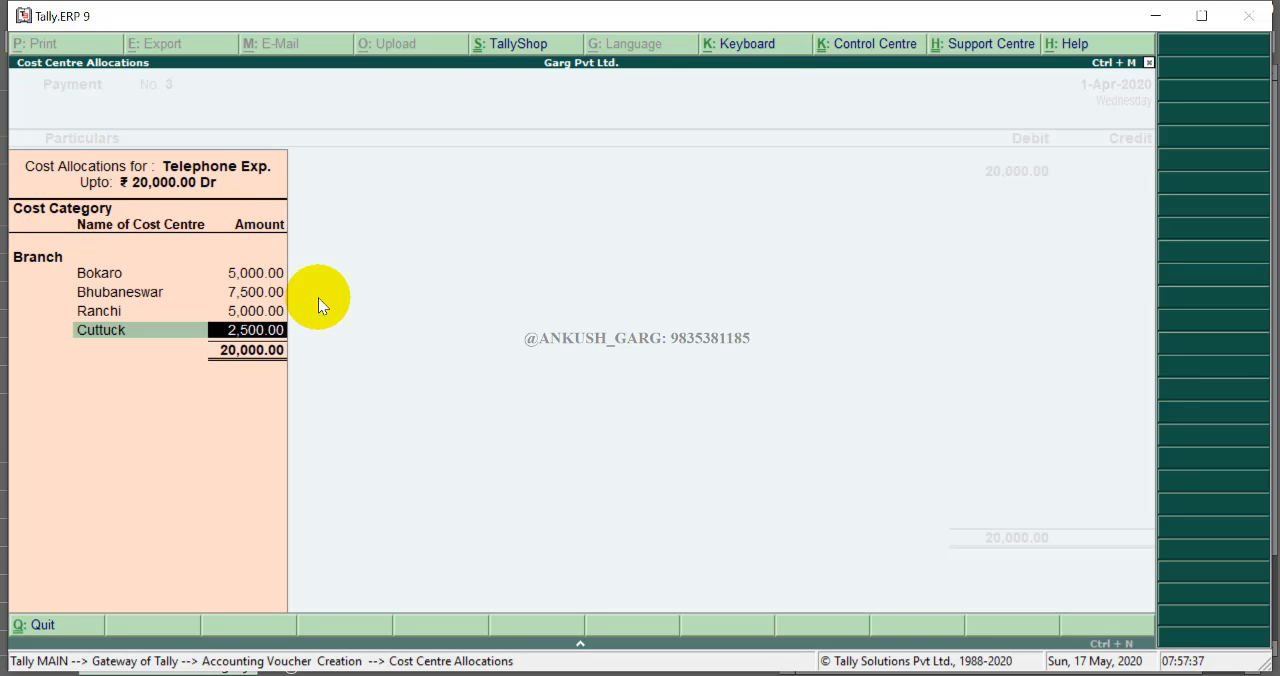
- Credit SBI Bank for the 20000 telephone bill payment
key("Return")
key("Return")
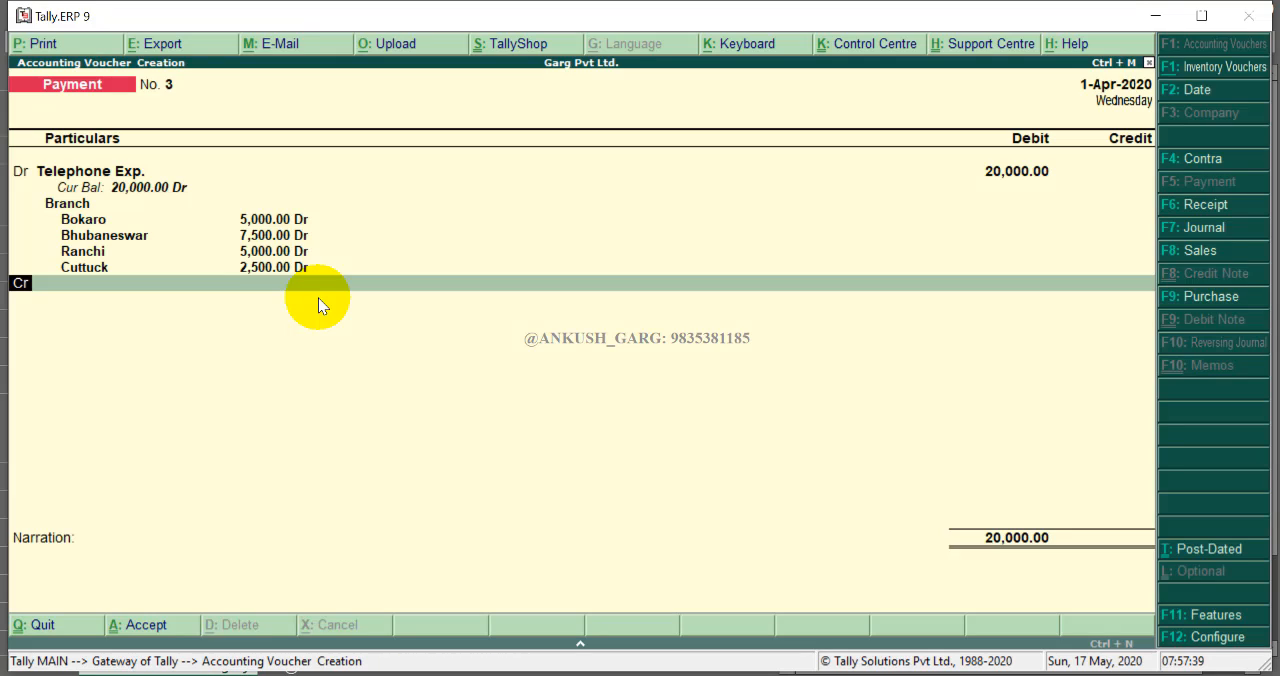
key("Return")
type("Sb")
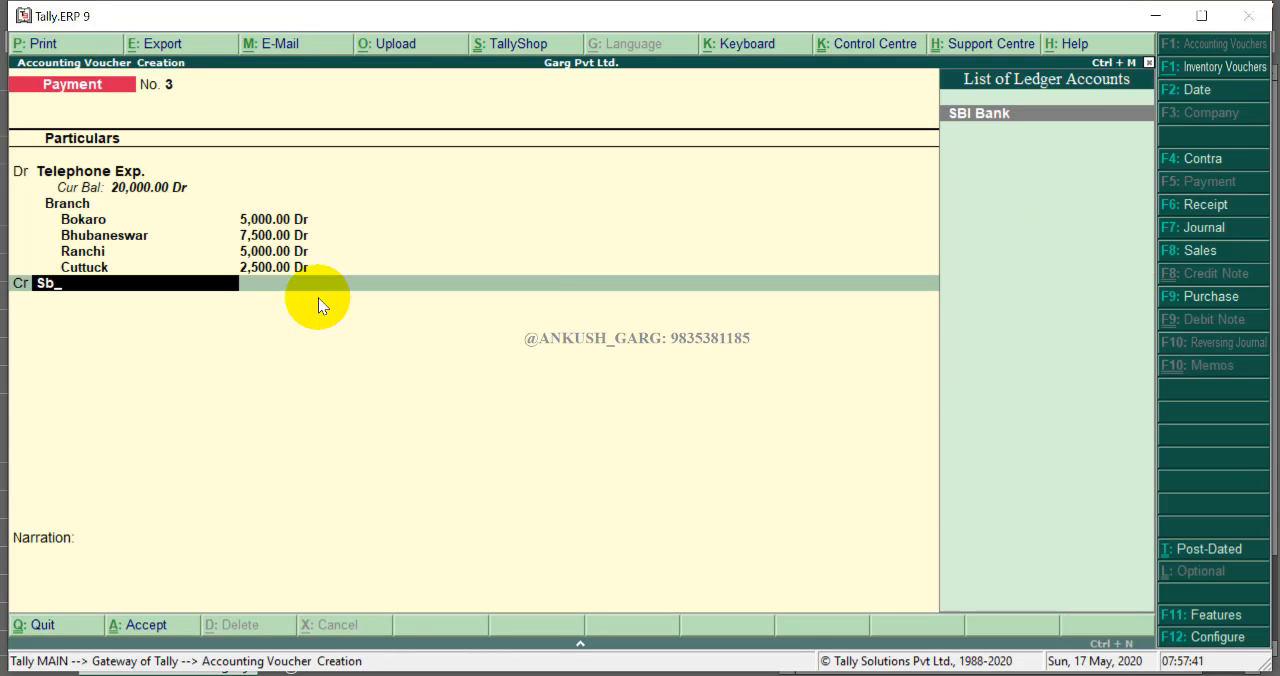
type("i")
key("Return")
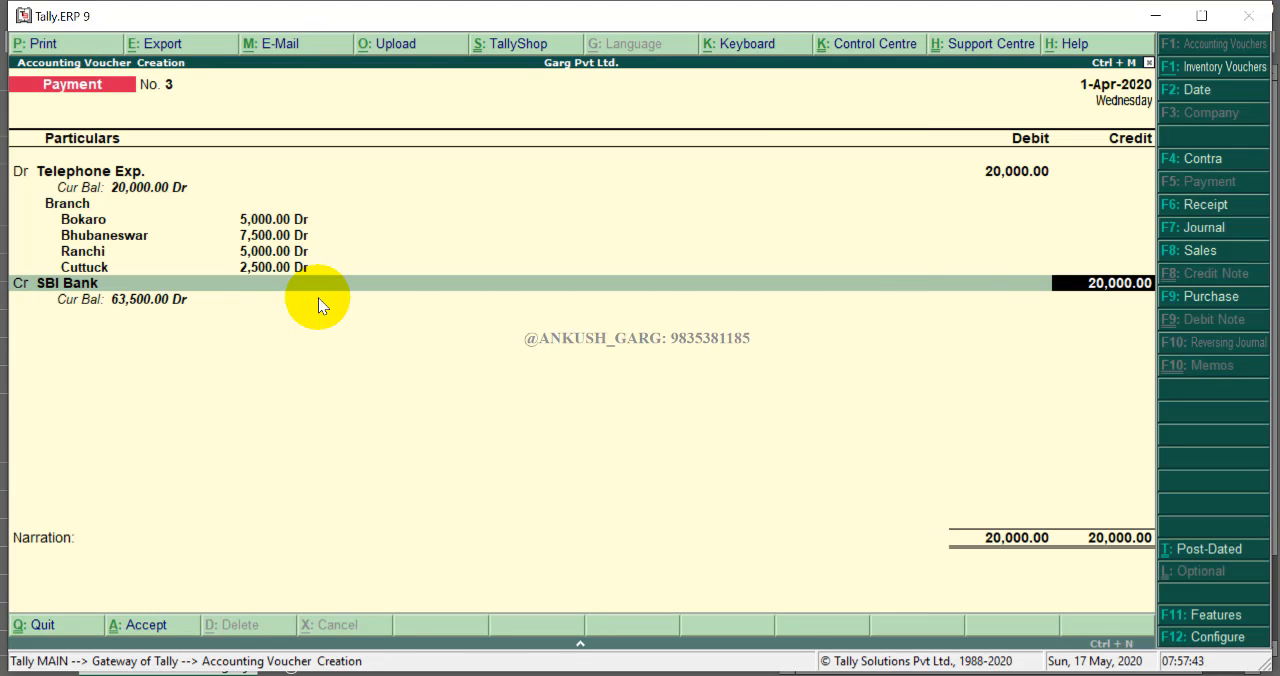